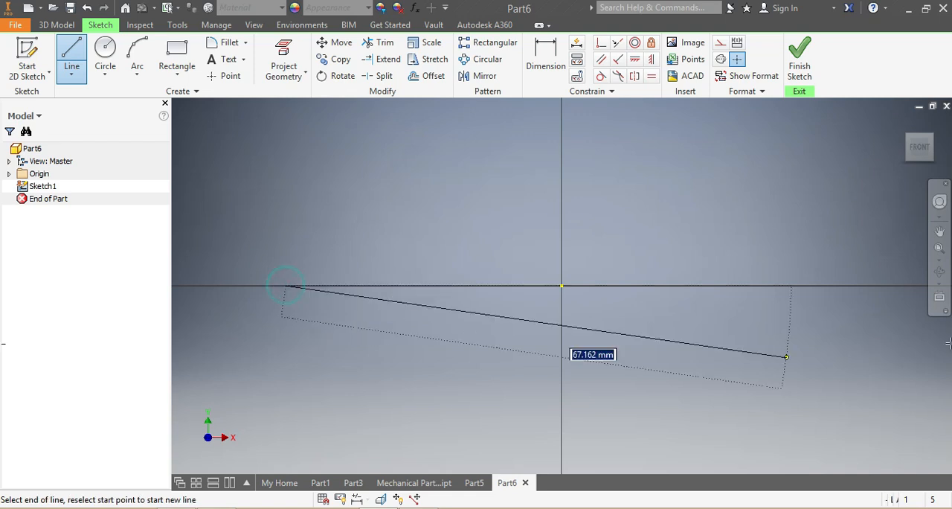
Step: Finish the horizontal line along the X axis so that it extends through the origin to both sides
left_click(897, 284)
scroll(666, 361, "down", 5)
key("Escape")
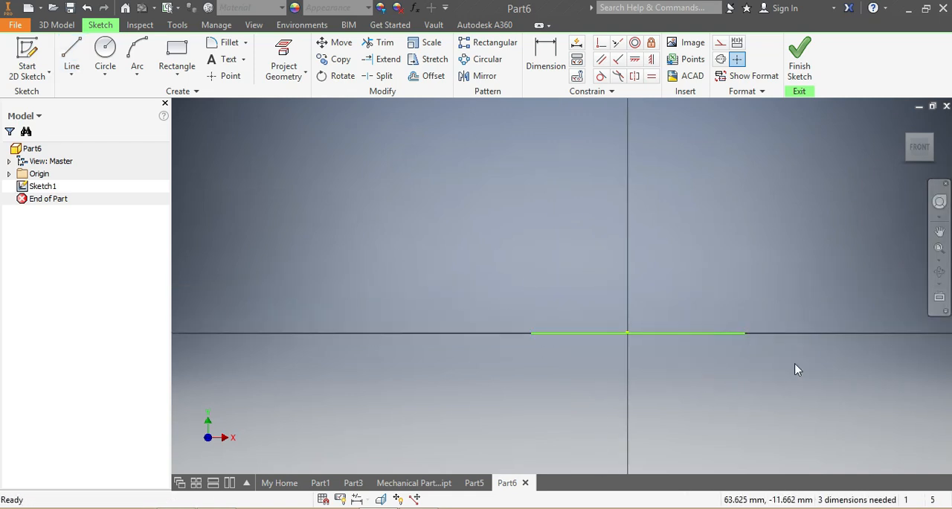
Step: Sketch a vertical line along the Y axis, crossing the horizontal line at the origin
left_click(71, 59)
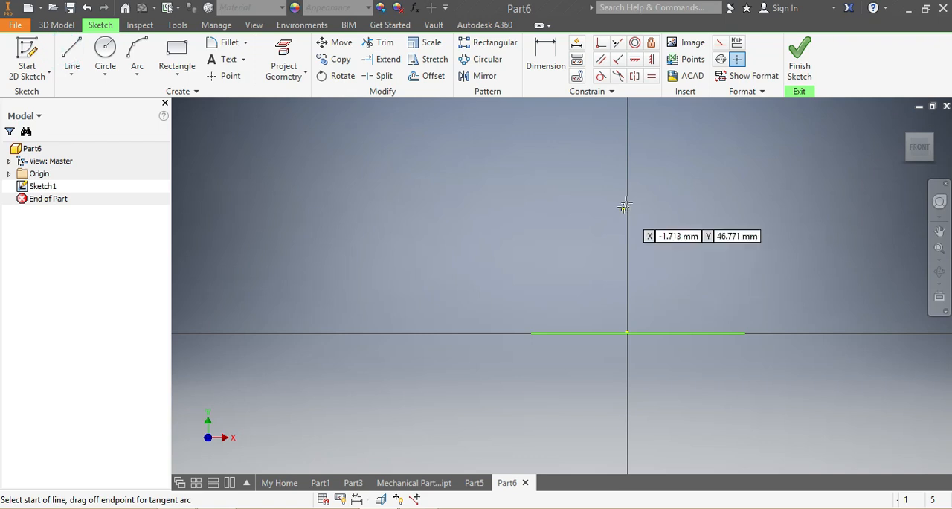
left_click(627, 199)
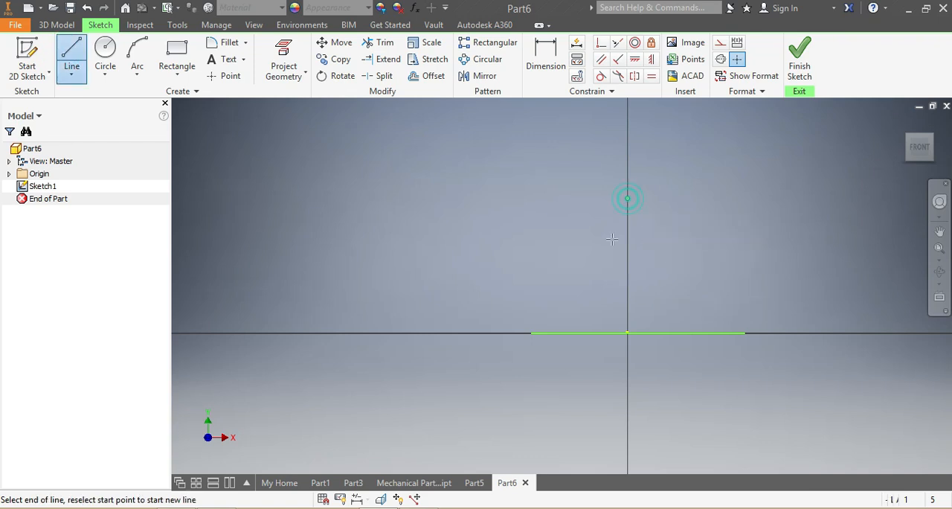
left_click(628, 458)
key("Escape")
key("Escape")
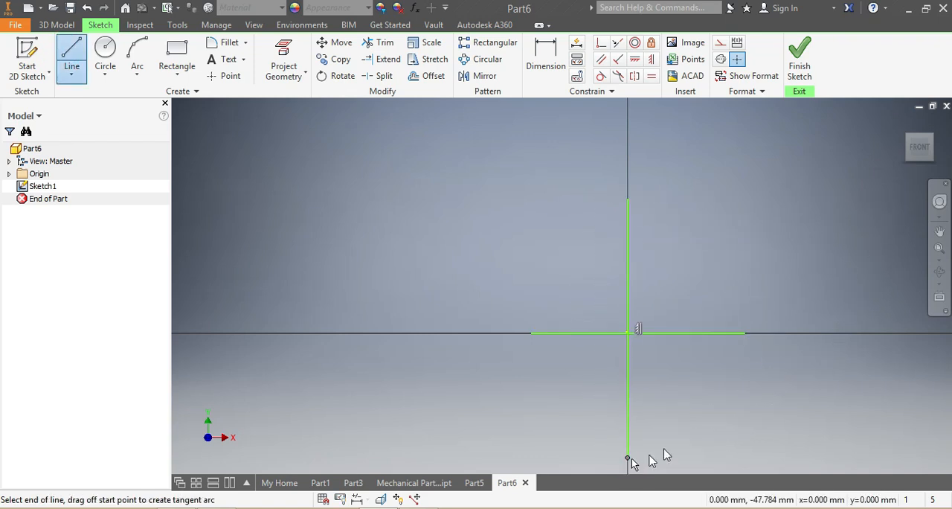
Step: Draw a rectangle about 27 mm high across the vertical line, with its lower edge on the horizontal line
scroll(748, 421, "up", 3)
left_click(137, 59)
left_click(177, 60)
left_click(462, 121)
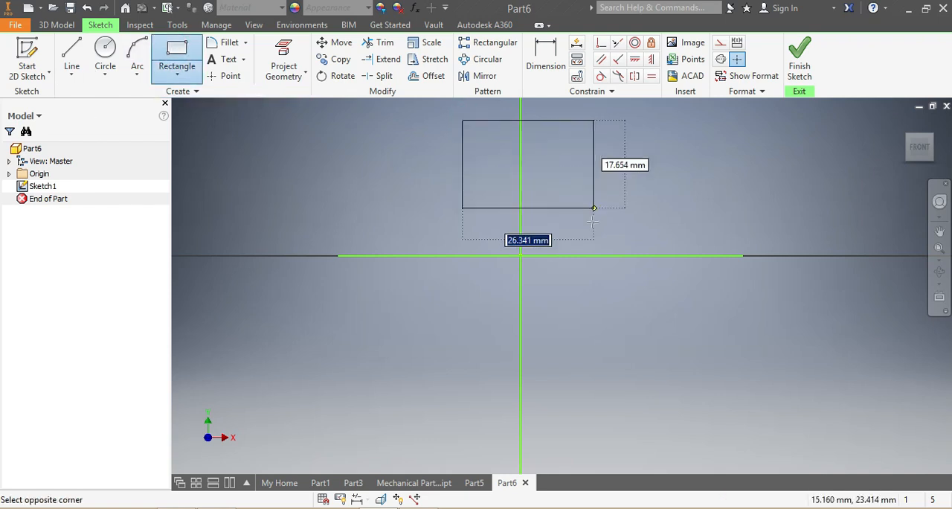
left_click(586, 255)
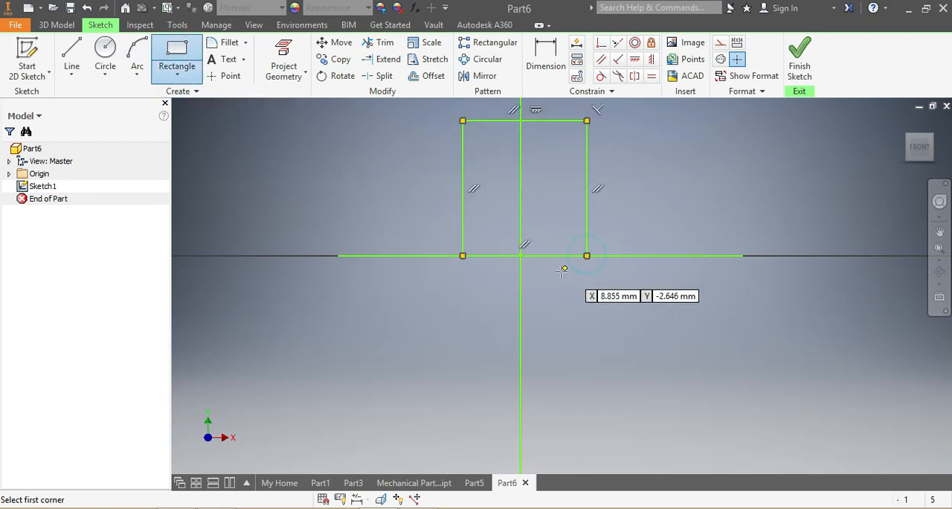
Step: Dimension the rectangle's height and set it to 70 mm
scroll(564, 268, "down", 2)
left_click(543, 53)
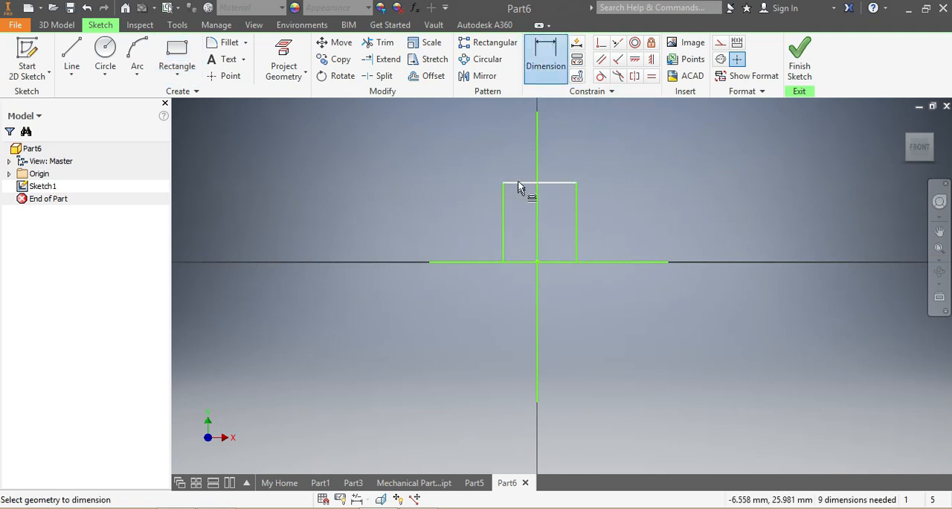
left_click(575, 208)
left_click(623, 214)
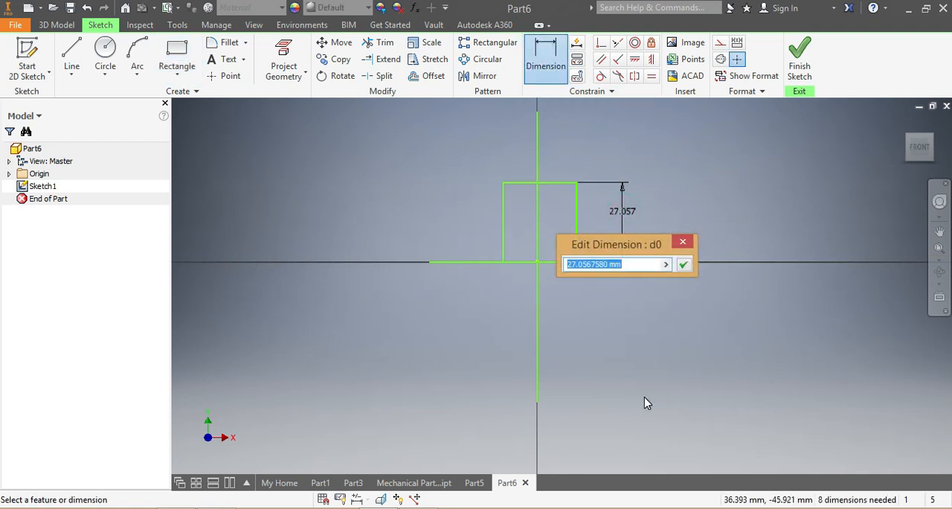
type("70")
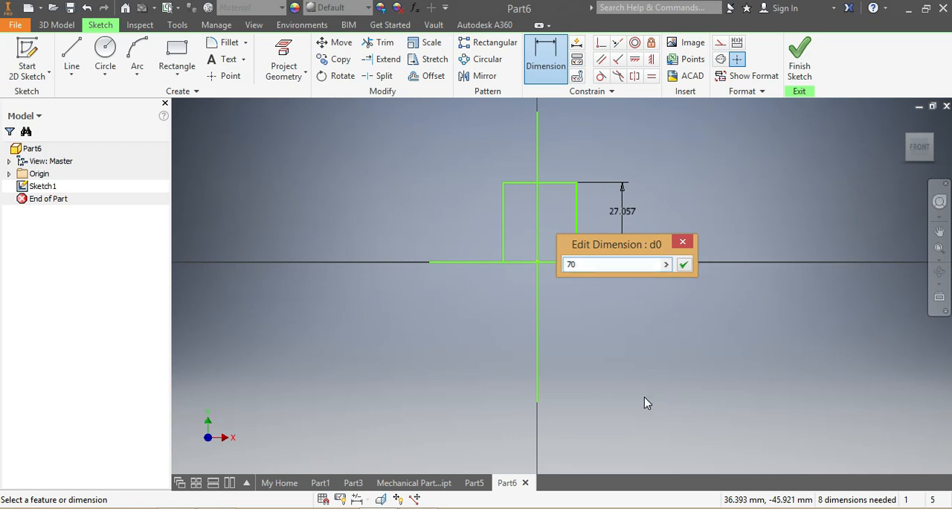
key("Return")
Step: Dimension the rectangle's top edge and set its width to 60 mm
scroll(661, 365, "down", 5)
scroll(630, 378, "up", 3)
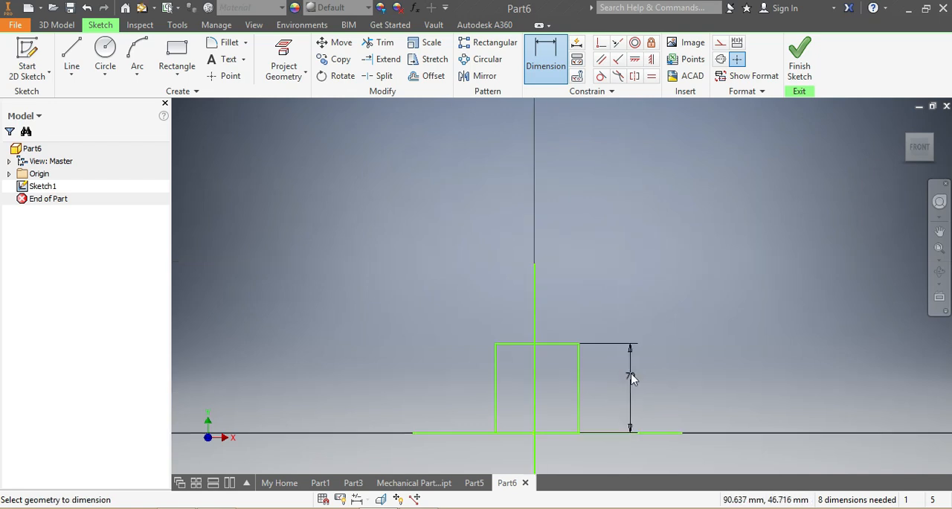
left_click(562, 345)
left_click(565, 308)
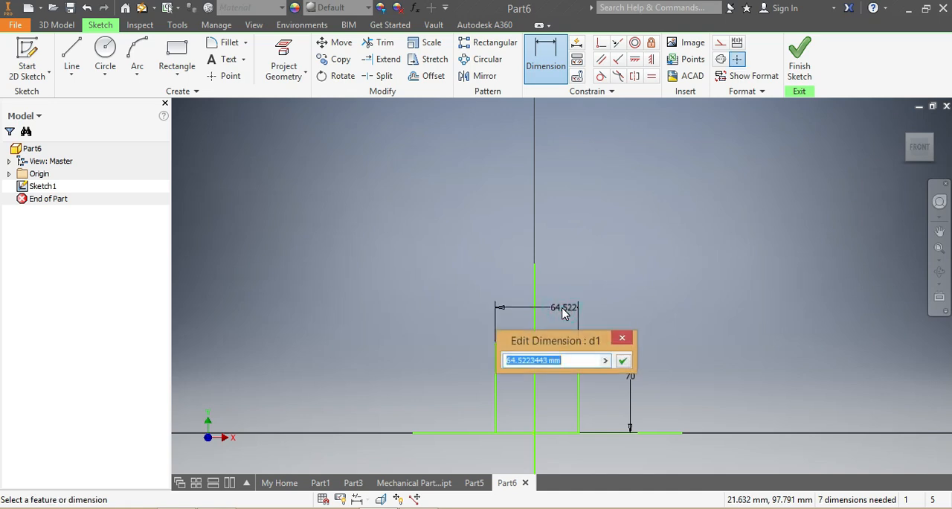
type("60")
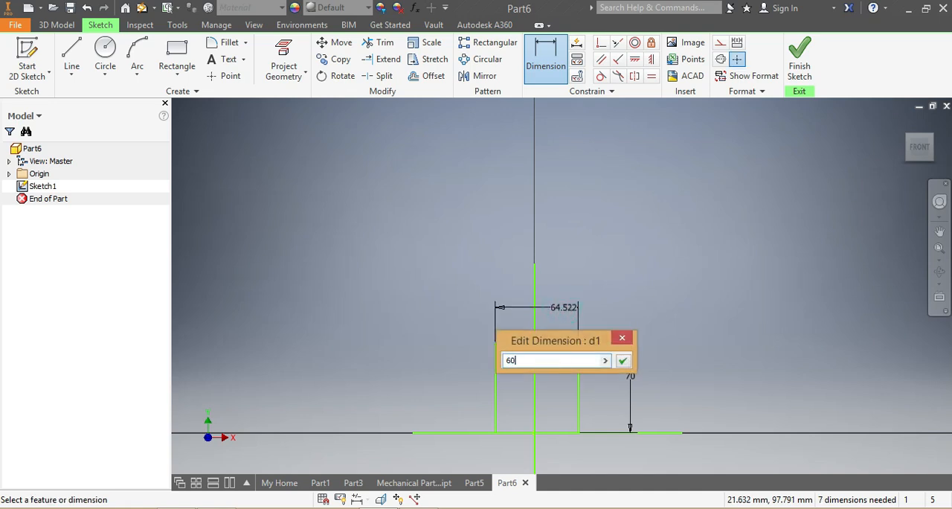
key("Return")
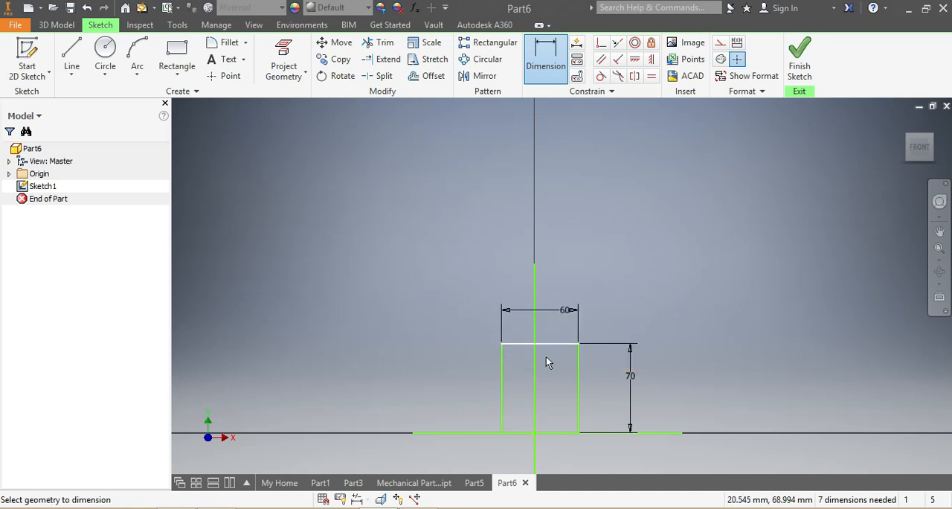
Step: Dimension the distance from the rectangle's left side to the vertical line and set it to 30 mm
left_click(502, 382)
left_click(534, 415)
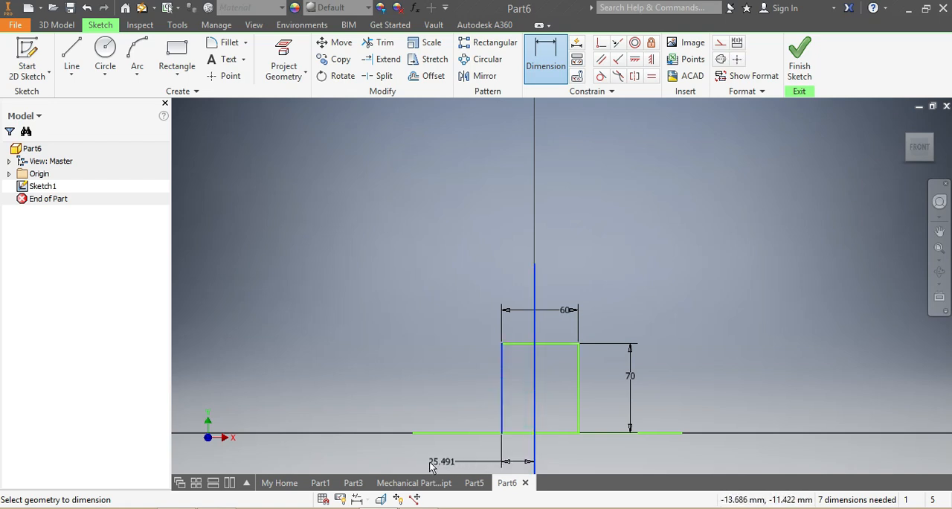
left_click(381, 453)
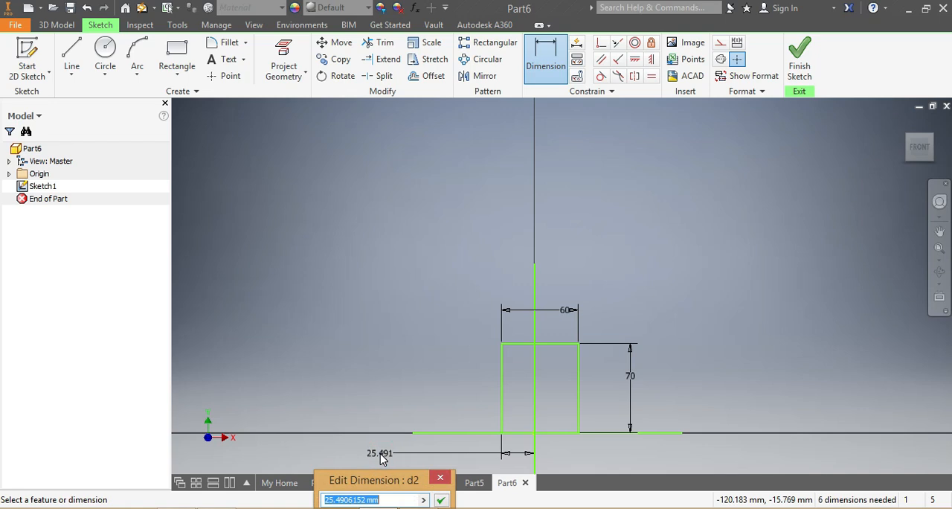
type("30")
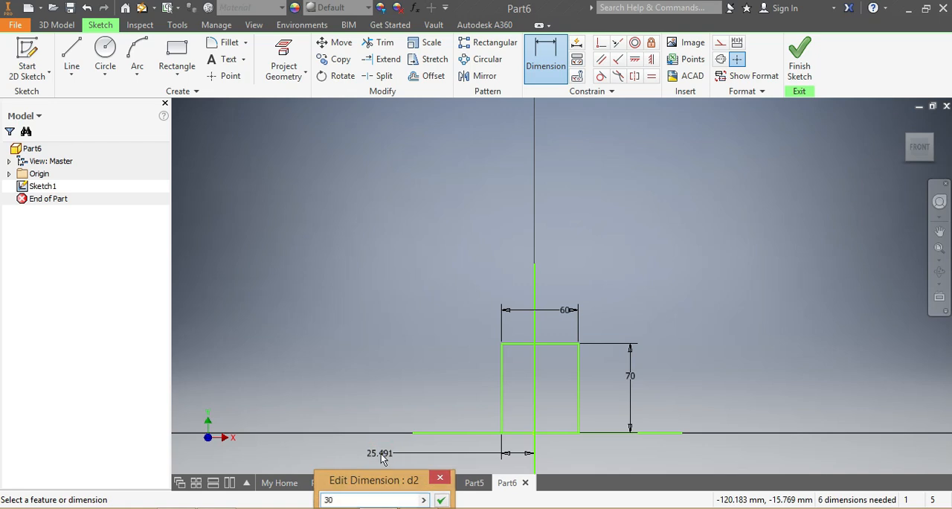
key("Return")
Step: Move the vertical line sideways back onto the Y axis through the origin, bringing the rectangle along with it
scroll(561, 446, "up", 5)
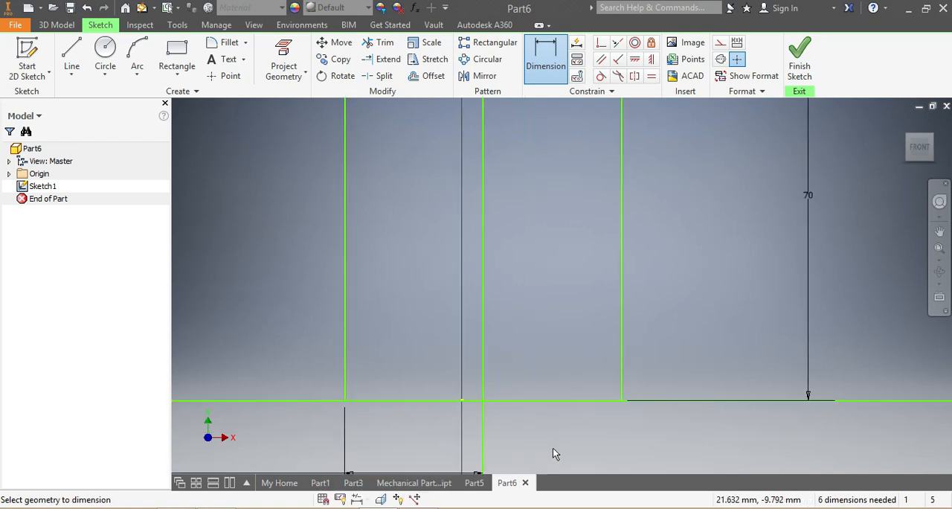
key("Escape")
left_click_drag(484, 380, 462, 385)
scroll(463, 421, "down", 5)
scroll(459, 417, "up", 3)
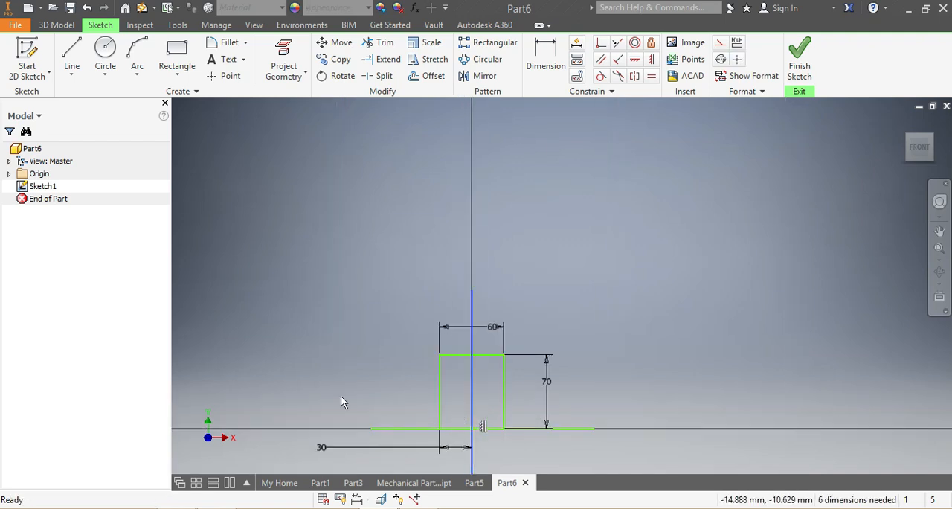
Step: Draw a small rectangle about 31 mm wide inside the large one, hanging from its top edge across the vertical line
left_click(176, 53)
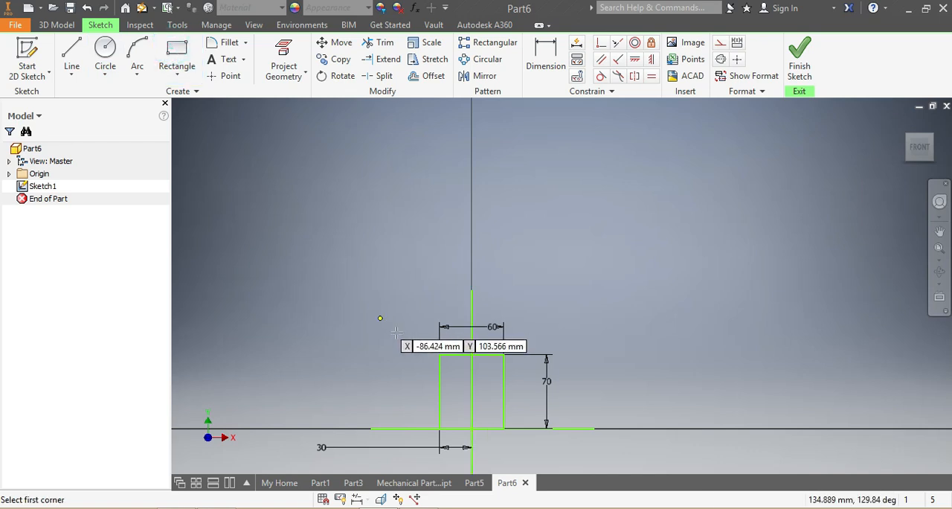
left_click(455, 355)
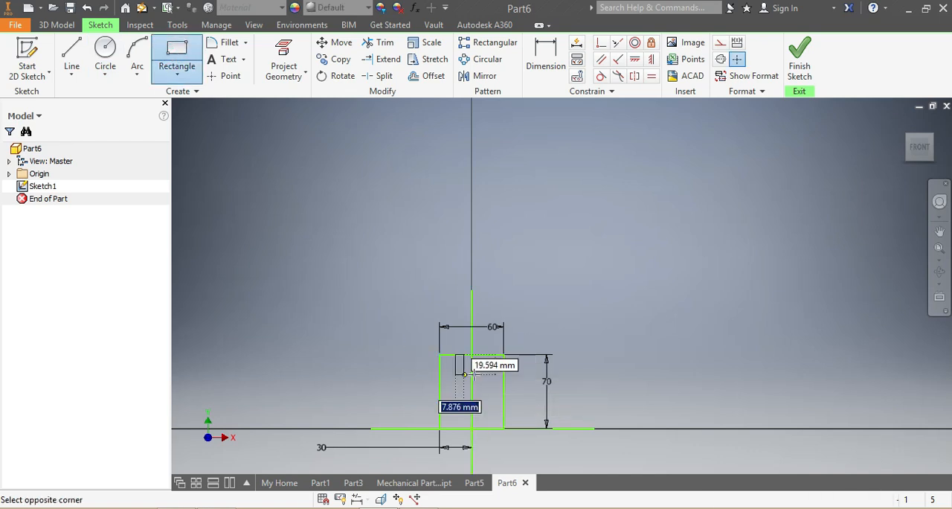
left_click(489, 369)
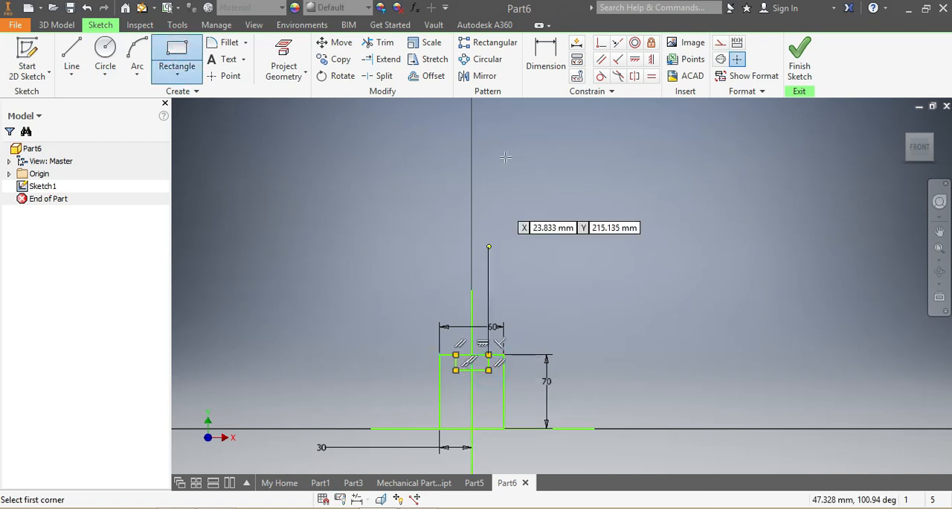
Step: Dimension the small upper rectangle's width and set it to 44 mm
left_click(541, 60)
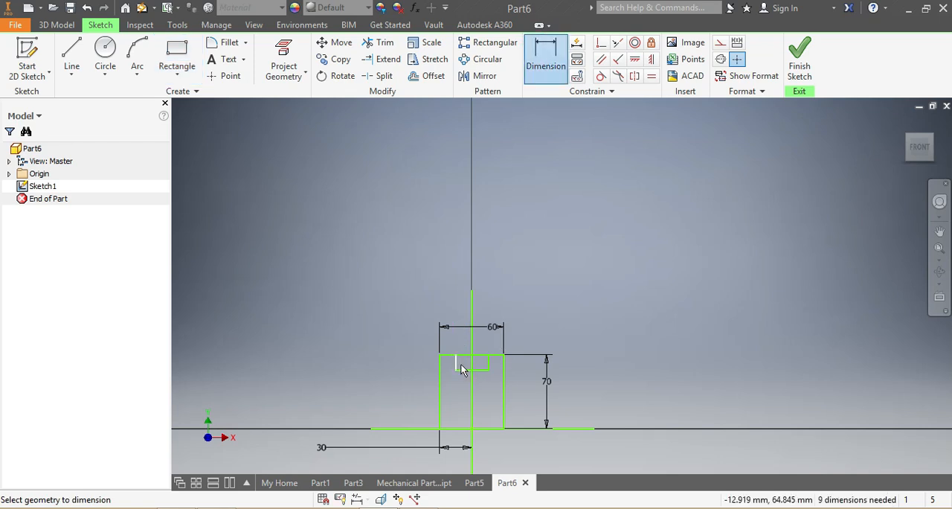
left_click(373, 381)
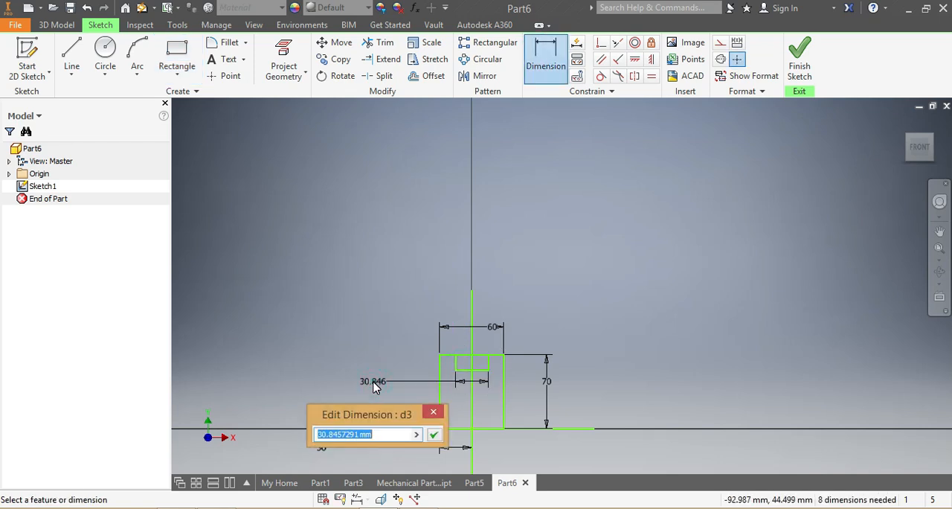
type("44")
key("Return")
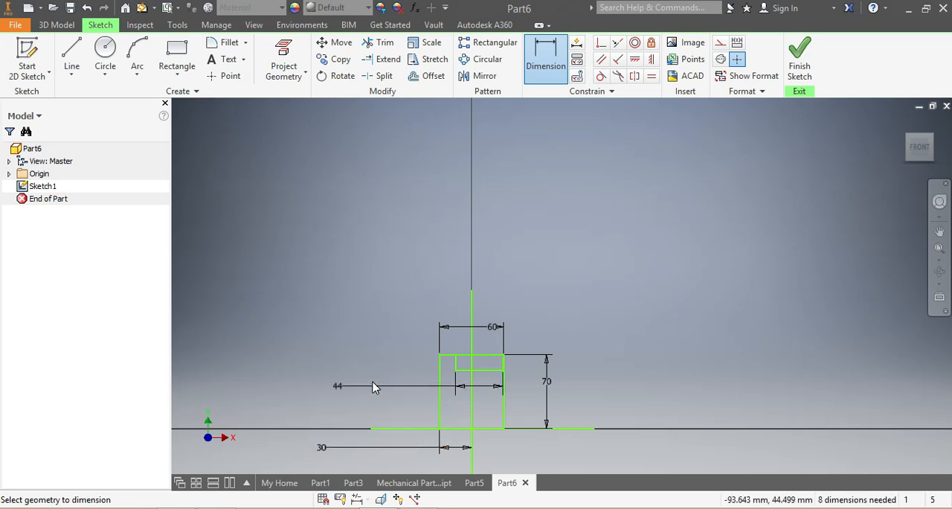
Step: Center the small rectangle by setting the distance from its left side to the vertical line to 22 mm
scroll(464, 370, "up", 3)
left_click(444, 368)
left_click(473, 376)
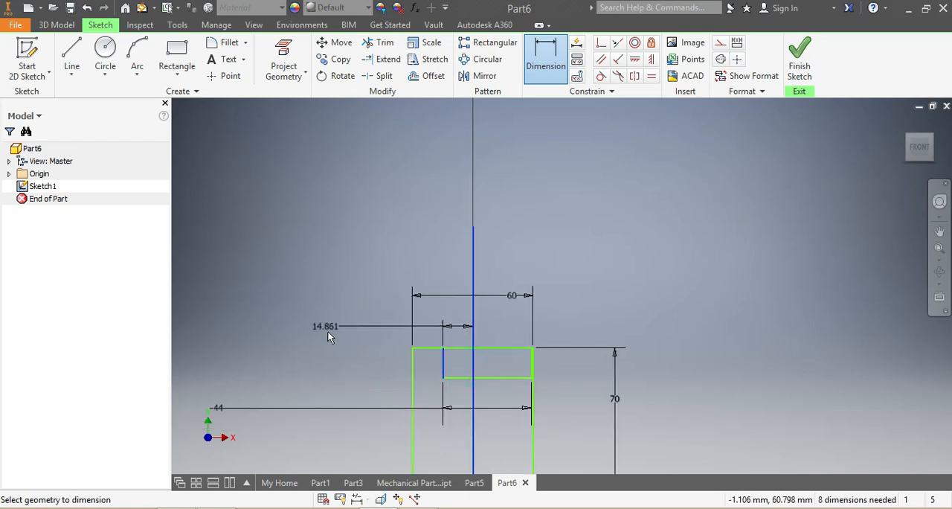
left_click(317, 336)
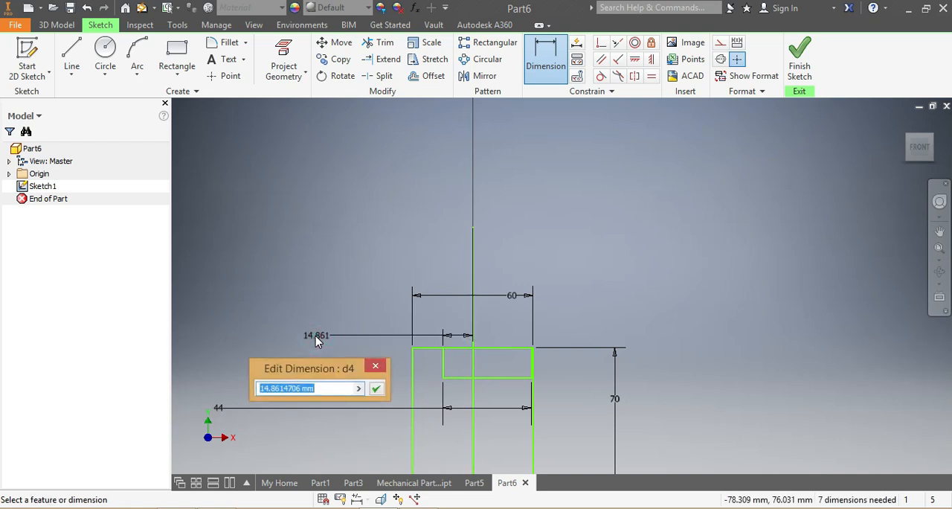
type("22")
key("Return")
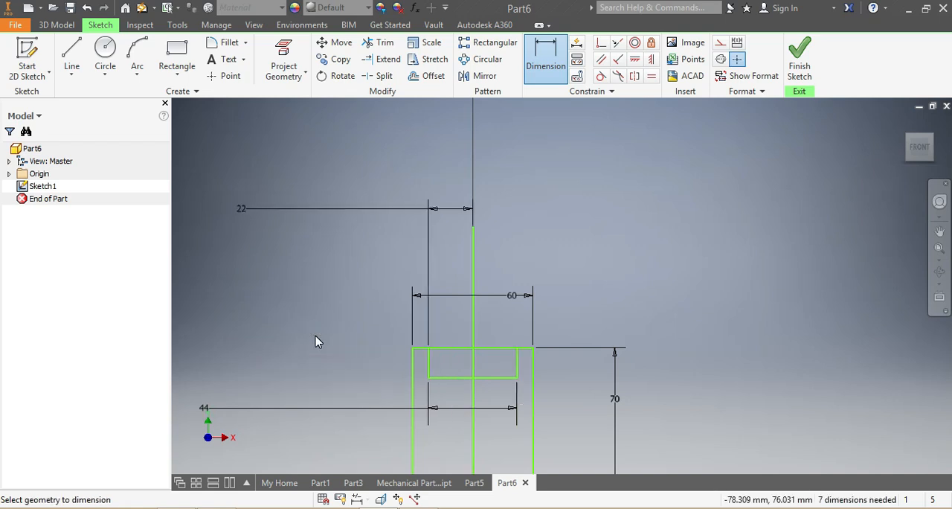
Step: Draw a wide rectangle across the large rectangle's base, straddling the horizontal line, with its top edge about 13 mm above that line
scroll(379, 412, "up", 2)
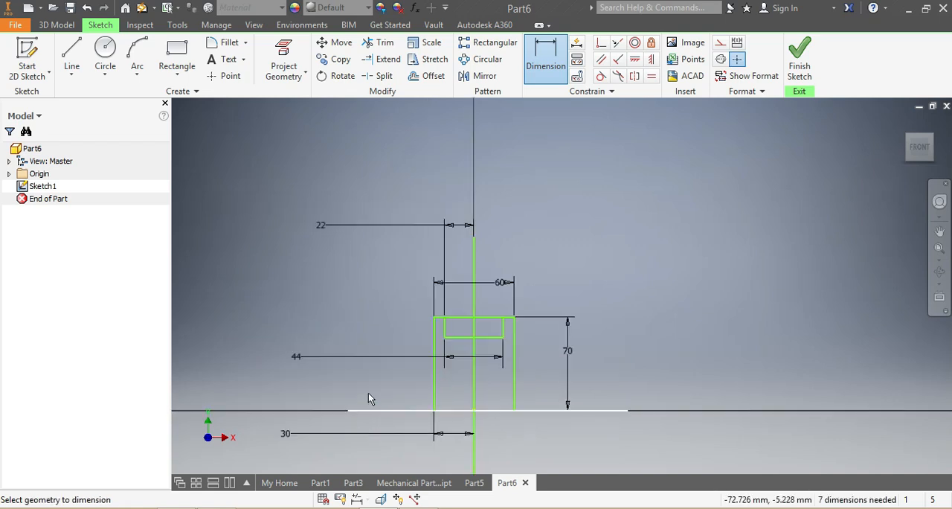
left_click(177, 50)
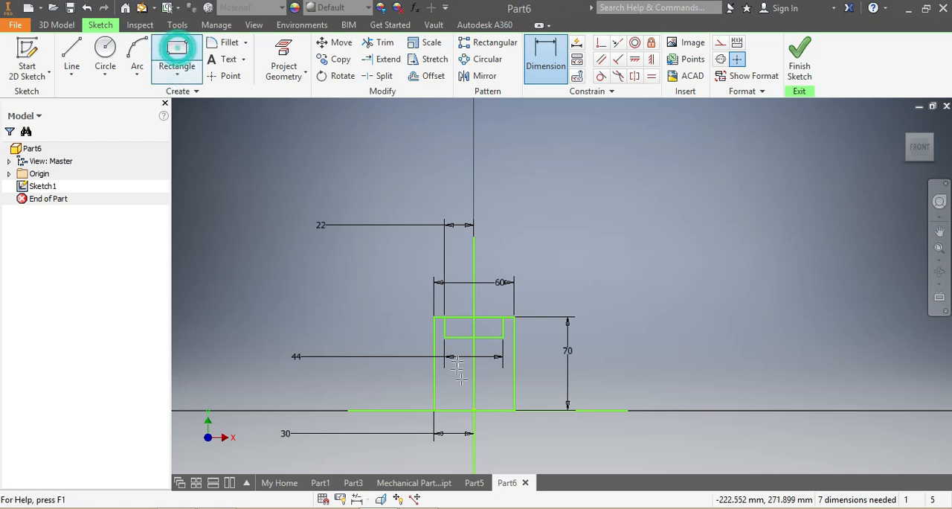
left_click(417, 392)
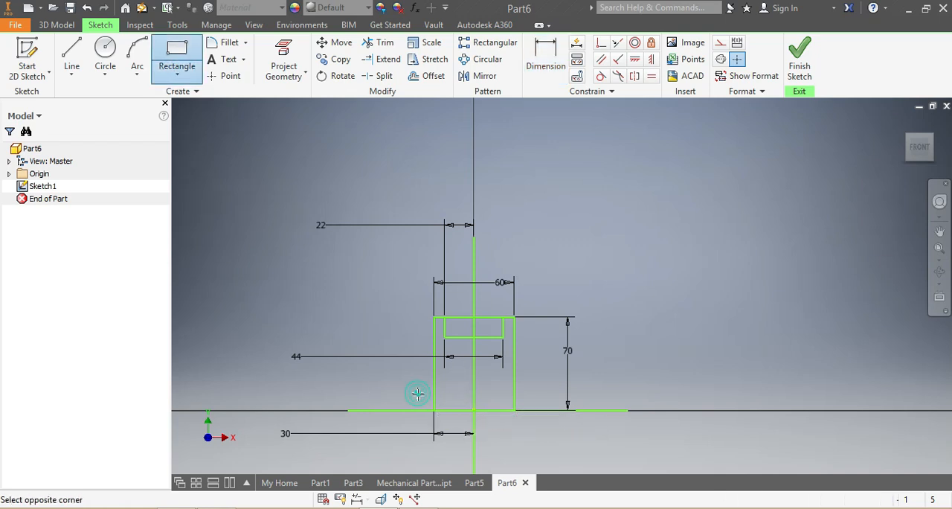
scroll(536, 416, "up", 3)
left_click(533, 418)
Step: Draw a second, wider rectangle of about 103 by 14 mm overlapping the base rectangle and straddling the horizontal line
scroll(424, 430, "down", 5)
scroll(424, 430, "up", 3)
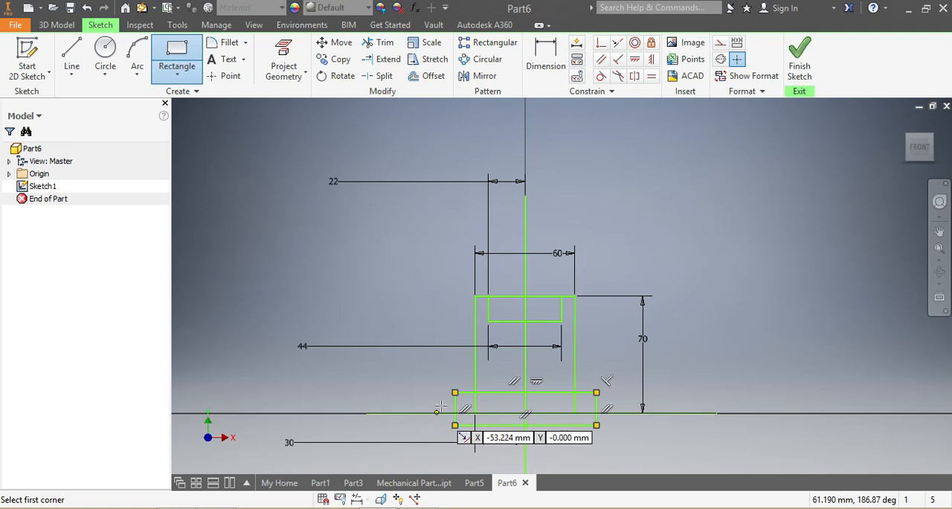
left_click(440, 402)
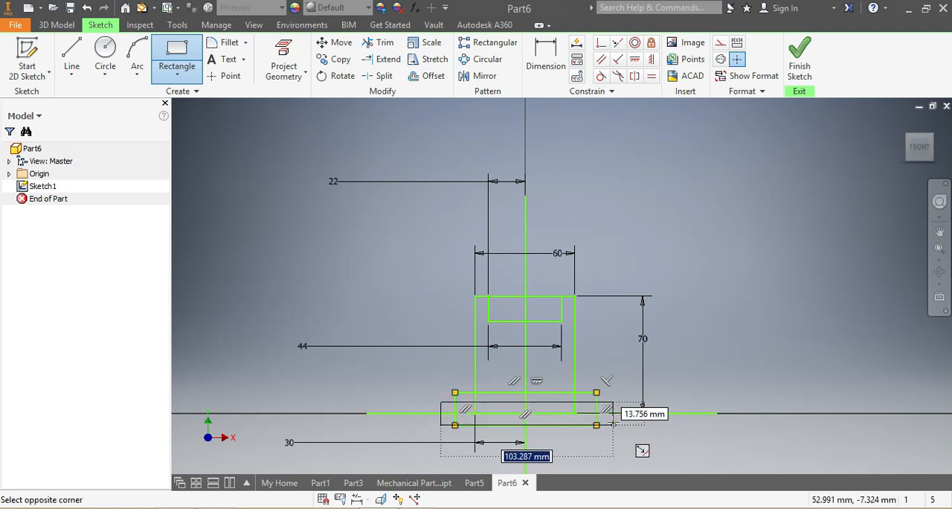
left_click(613, 421)
scroll(589, 399, "down", 3)
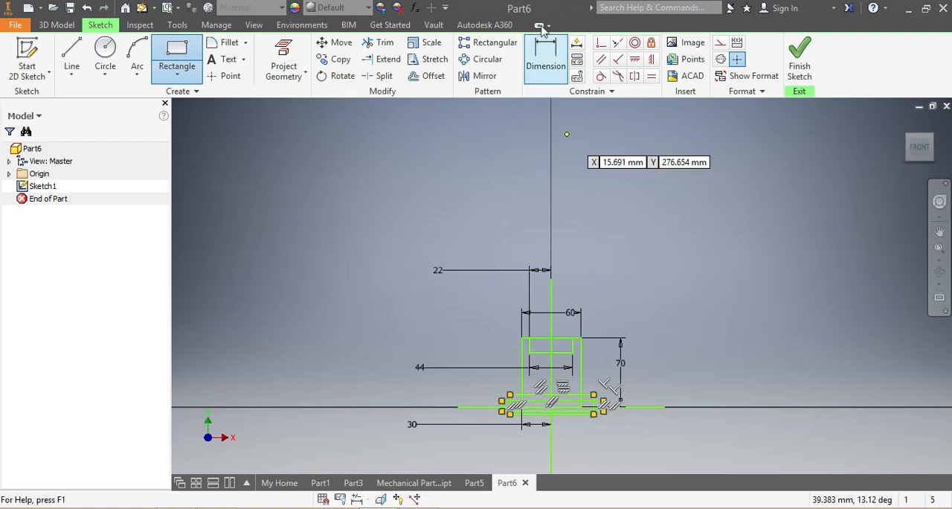
Step: Dimension the height of the narrower base rectangle's top edge above the horizontal line and set it to 15 mm
left_click(546, 53)
scroll(512, 430, "up", 3)
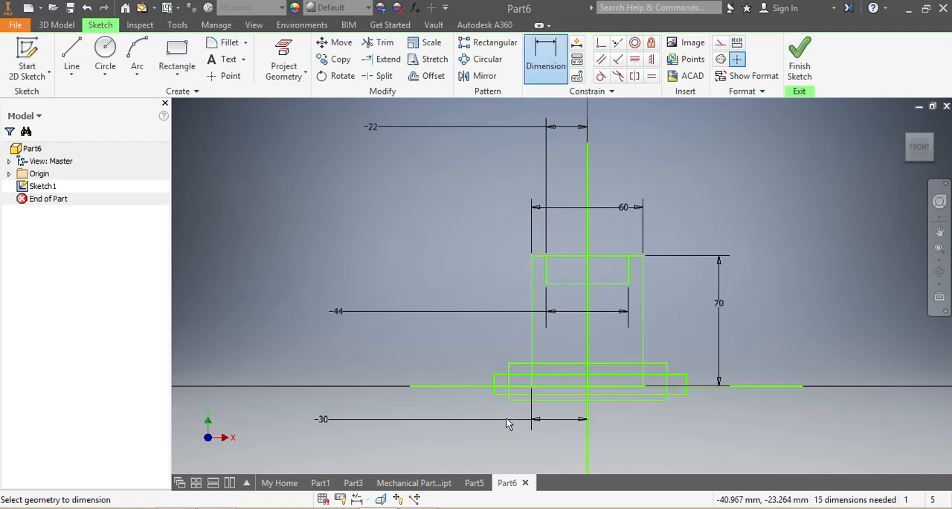
left_click(512, 363)
left_click(480, 385)
left_click(362, 378)
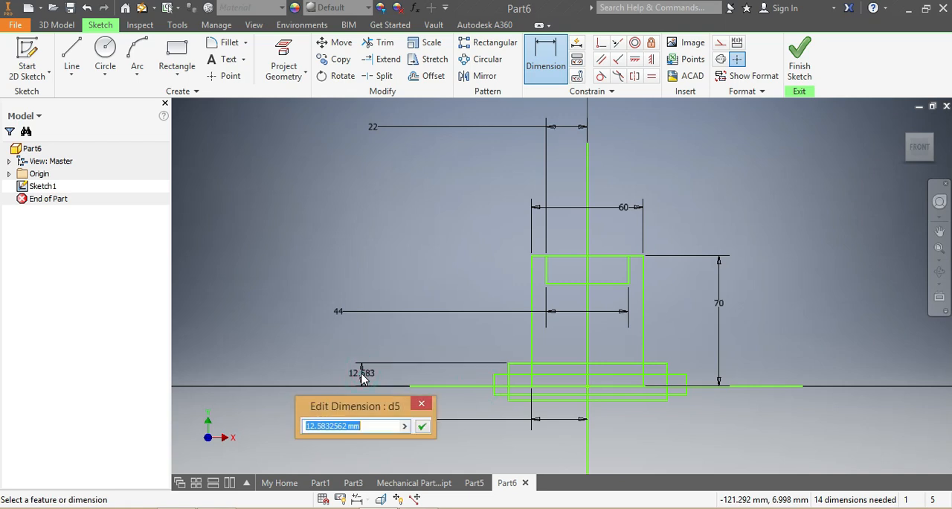
type("15")
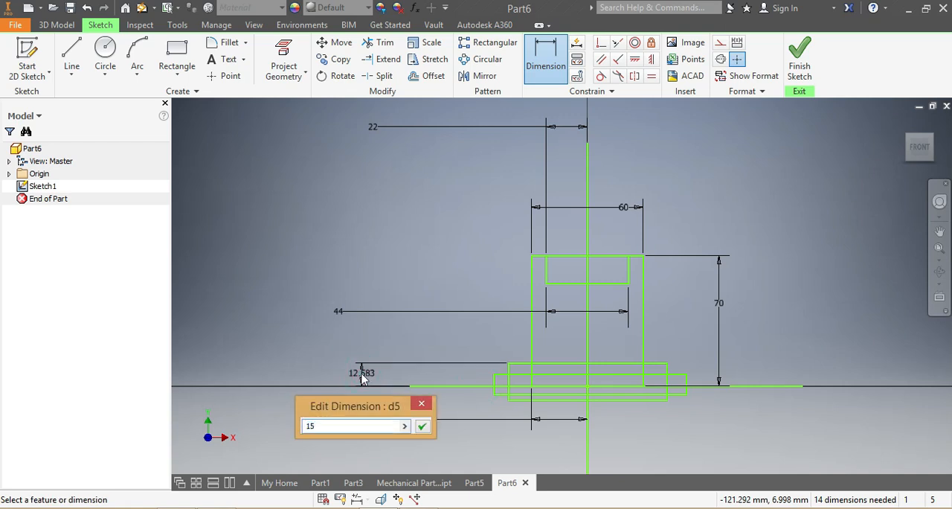
key("Return")
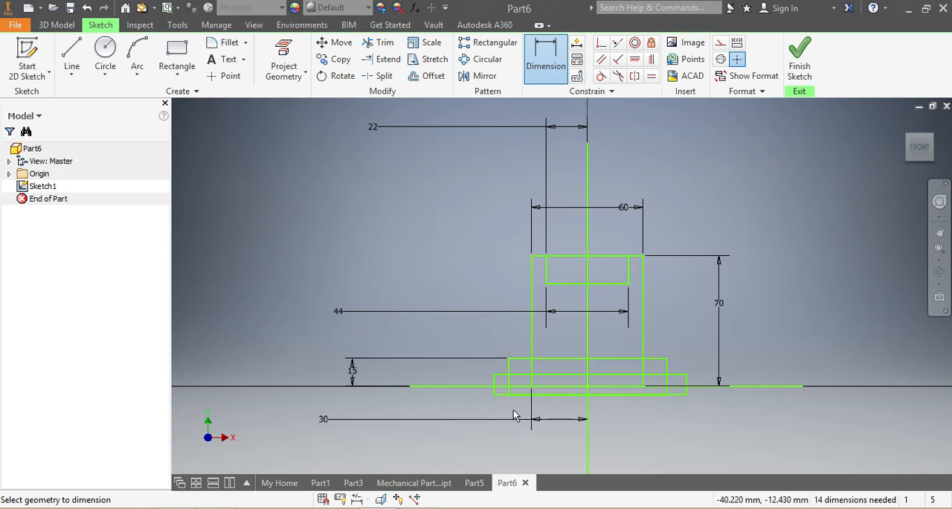
Step: Dimension the height of the wider base rectangle's top edge above the horizontal line and set it to 10 mm
scroll(515, 415, "down", 2)
scroll(496, 391, "up", 5)
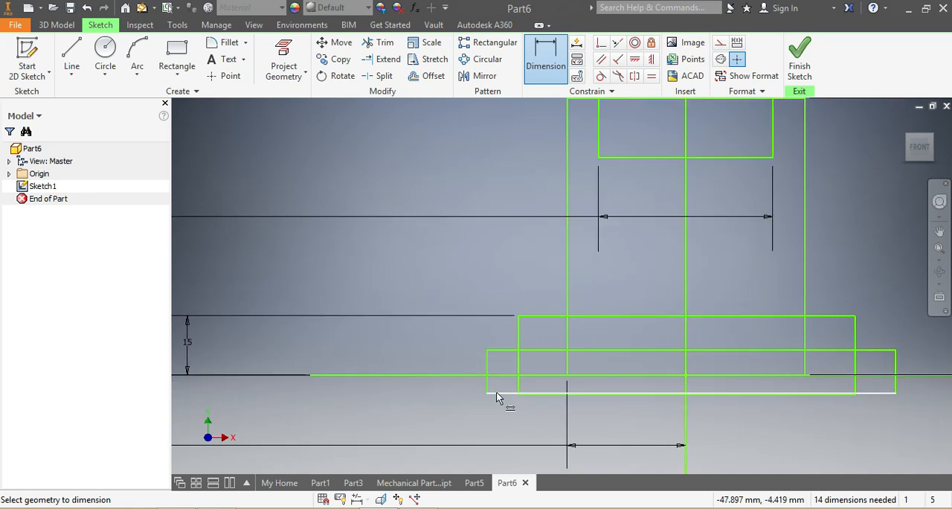
left_click(537, 350)
left_click(532, 375)
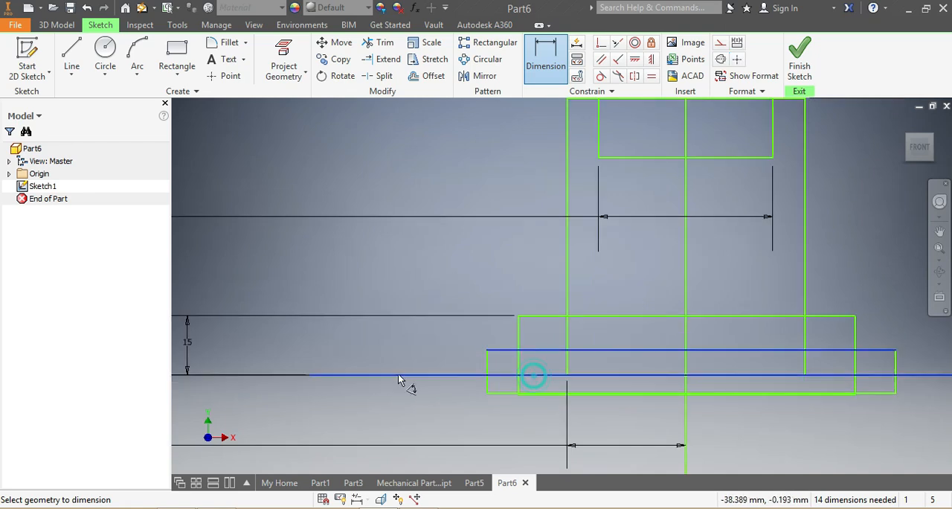
left_click(377, 363)
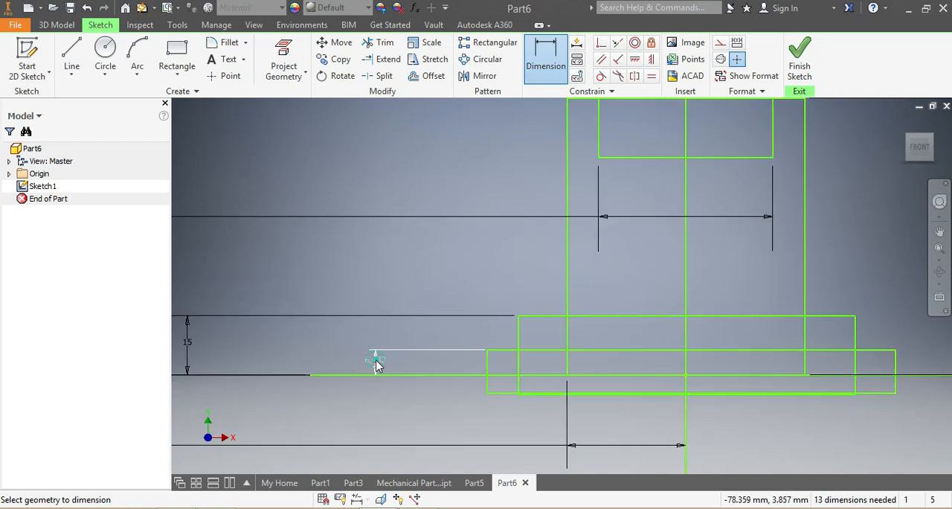
type("10")
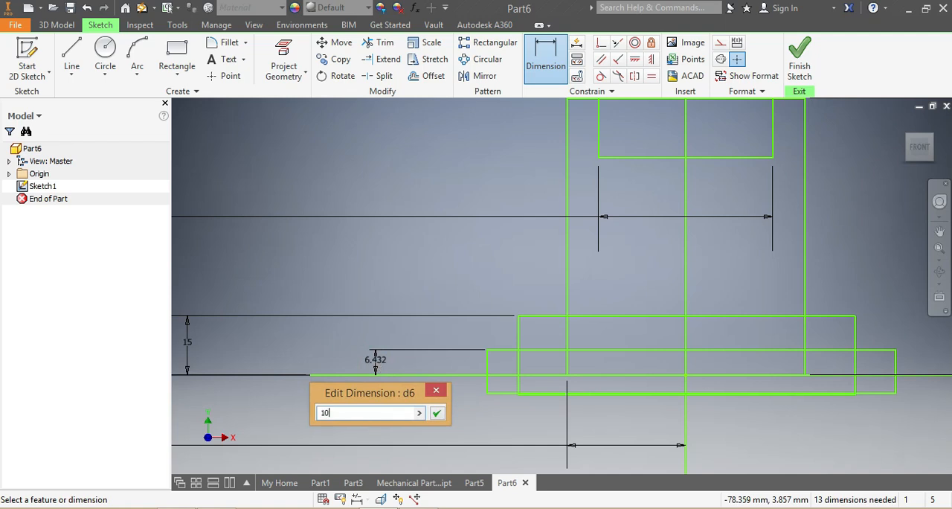
key("Return")
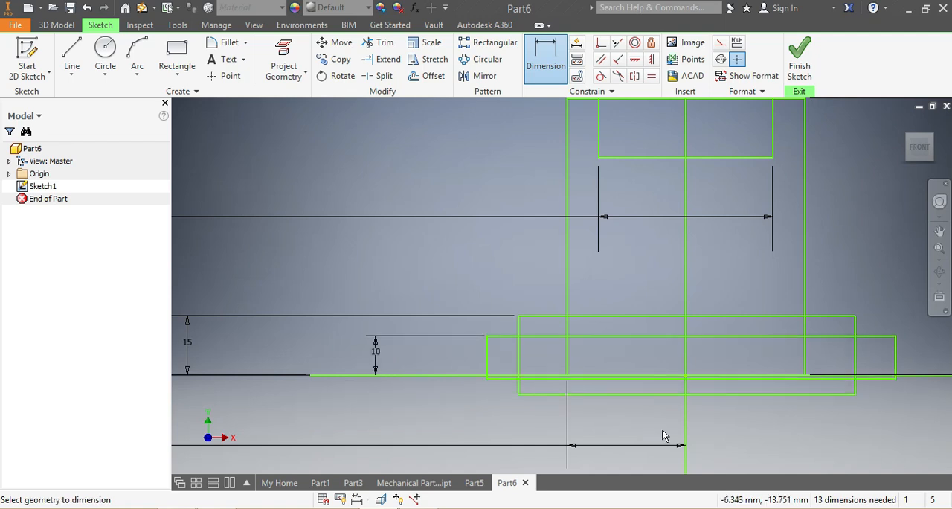
Step: Dimension the width of the narrower base rectangle and set it to 70 mm
scroll(576, 413, "down", 4)
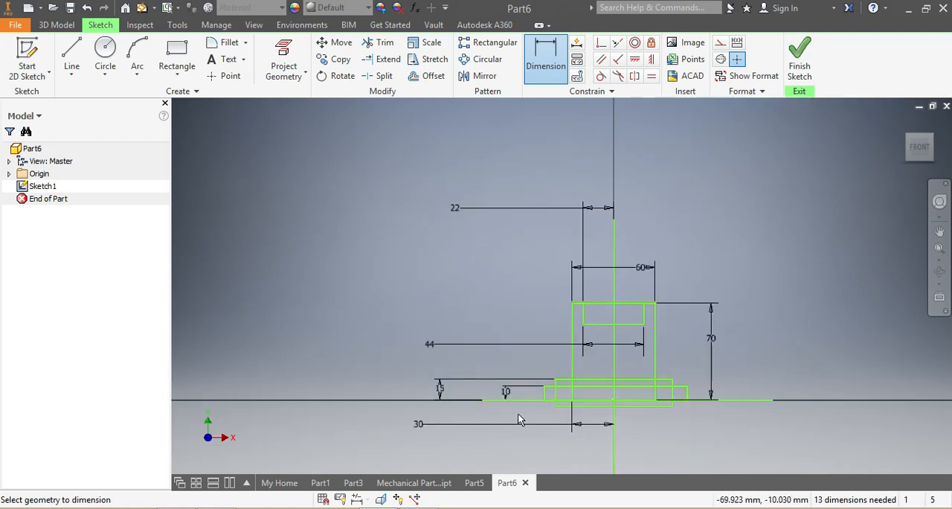
scroll(518, 413, "up", 3)
left_click(553, 67)
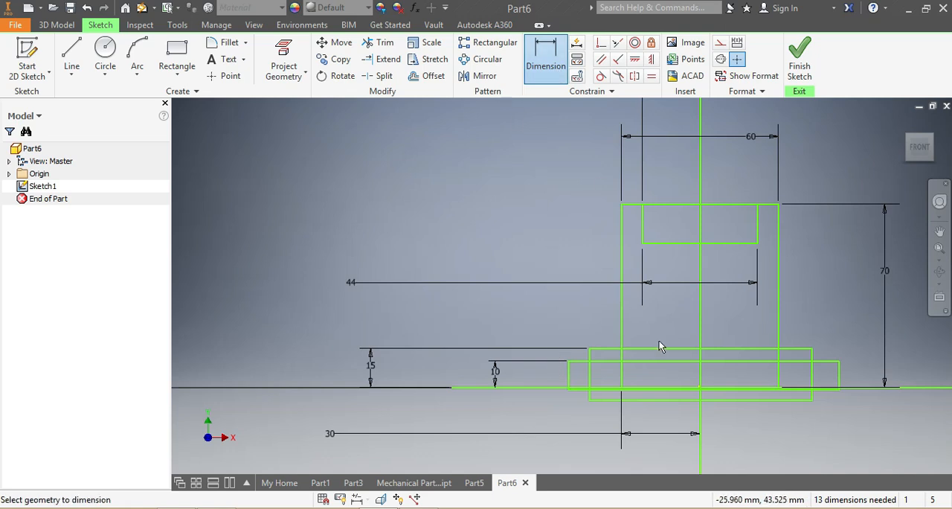
left_click(666, 348)
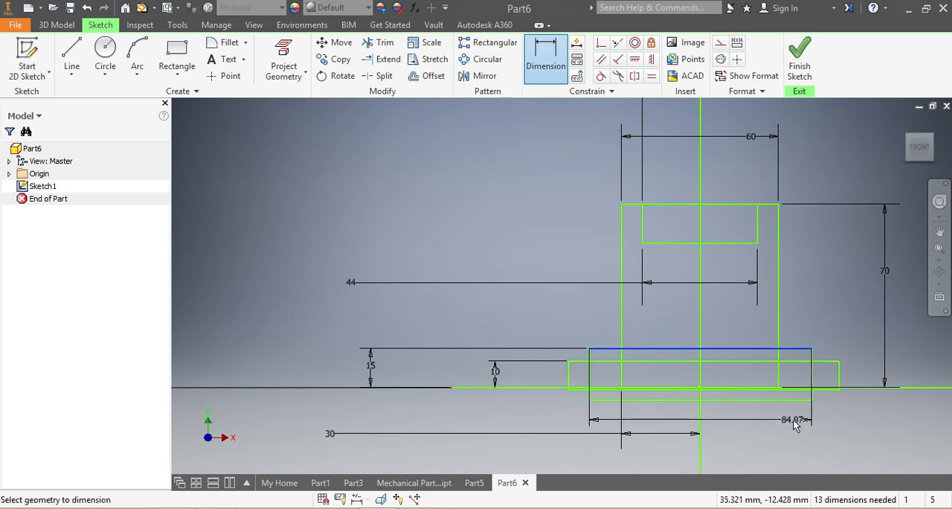
left_click(790, 430)
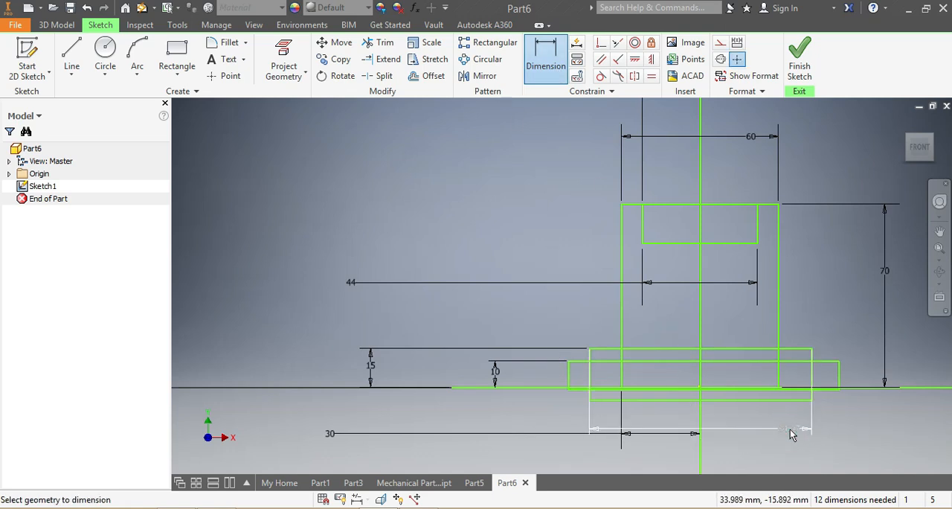
left_click(790, 429)
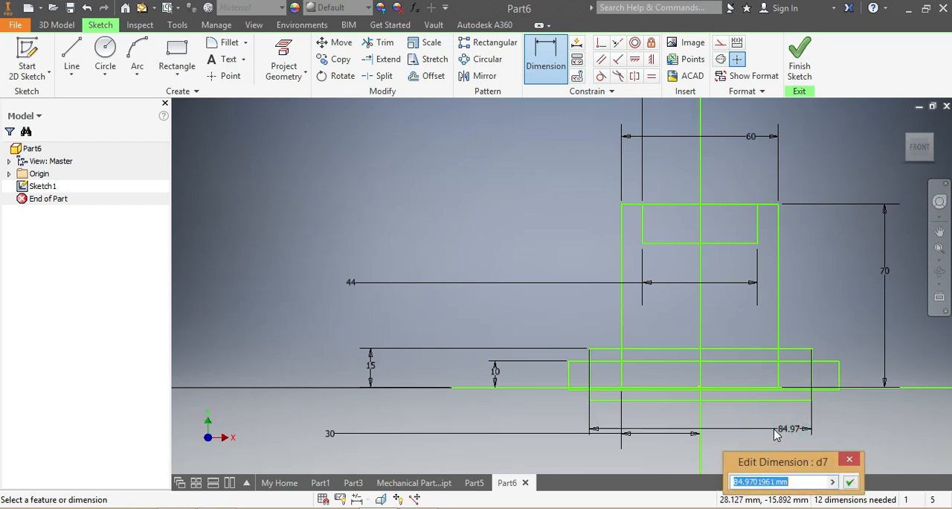
type("7")
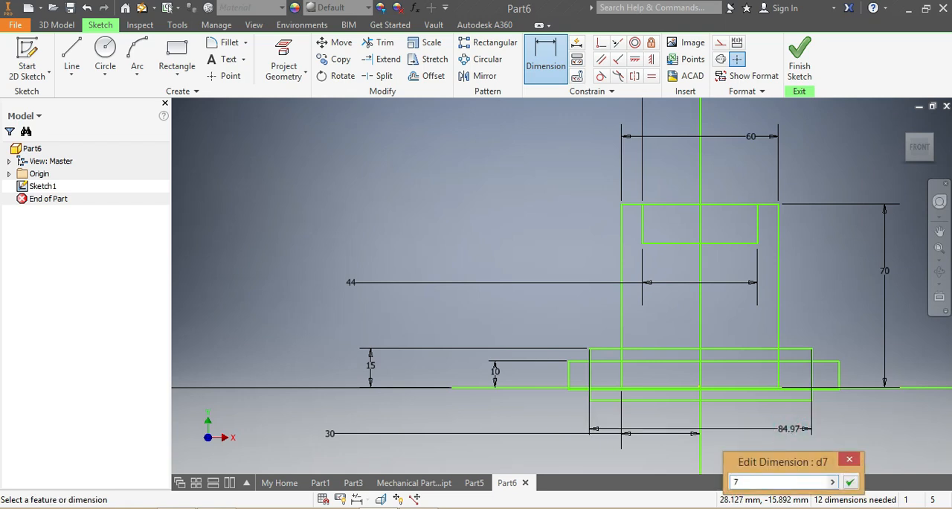
type("0")
key("Return")
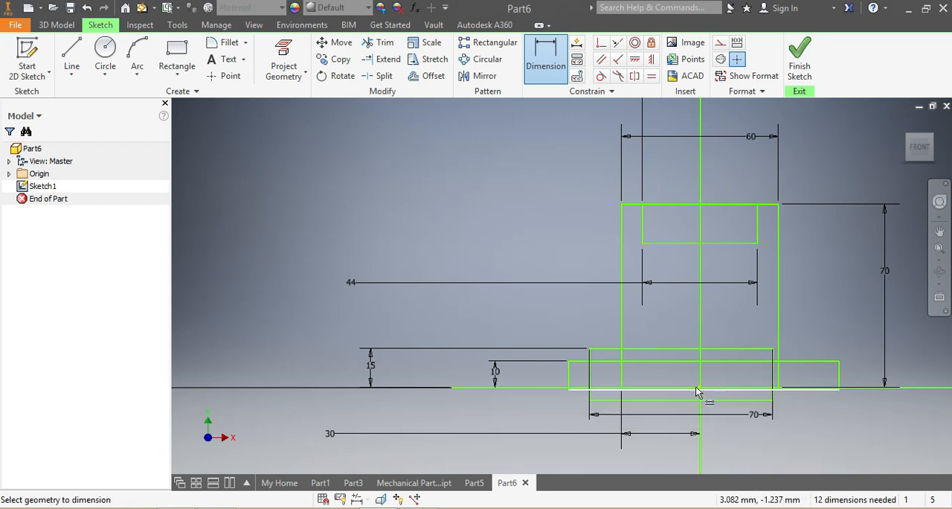
Step: Center the 70 mm wide rectangle by setting the distance from its left side to the vertical line to 35 mm
scroll(695, 390, "up", 3)
left_click(494, 363)
left_click(701, 365)
left_click(412, 429)
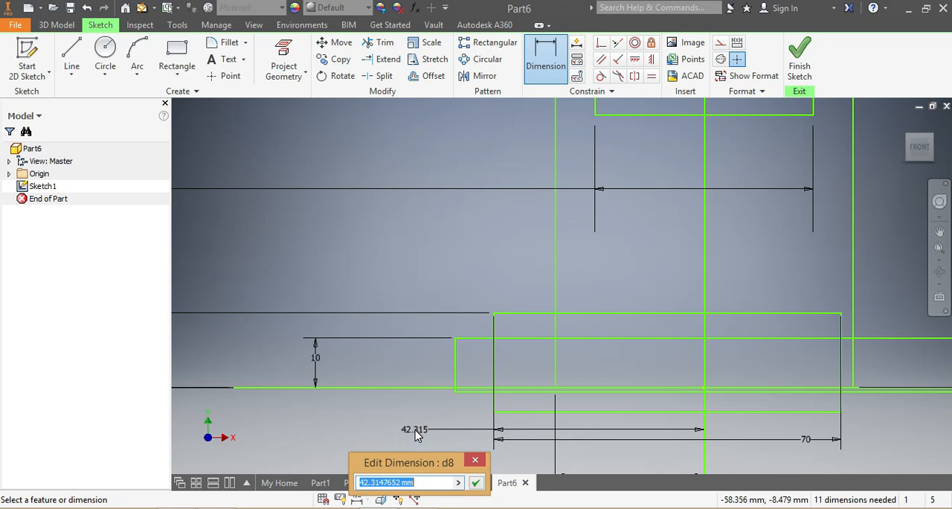
type("3")
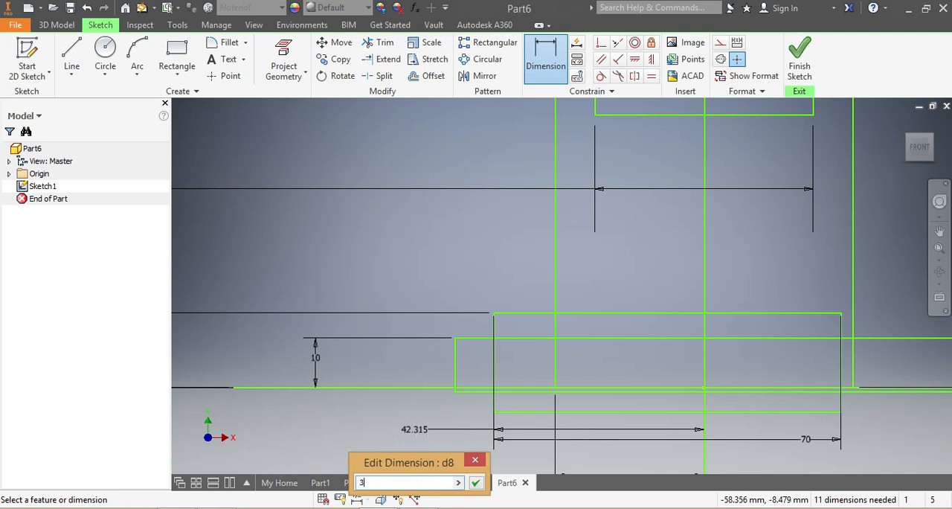
type("5")
key("Return")
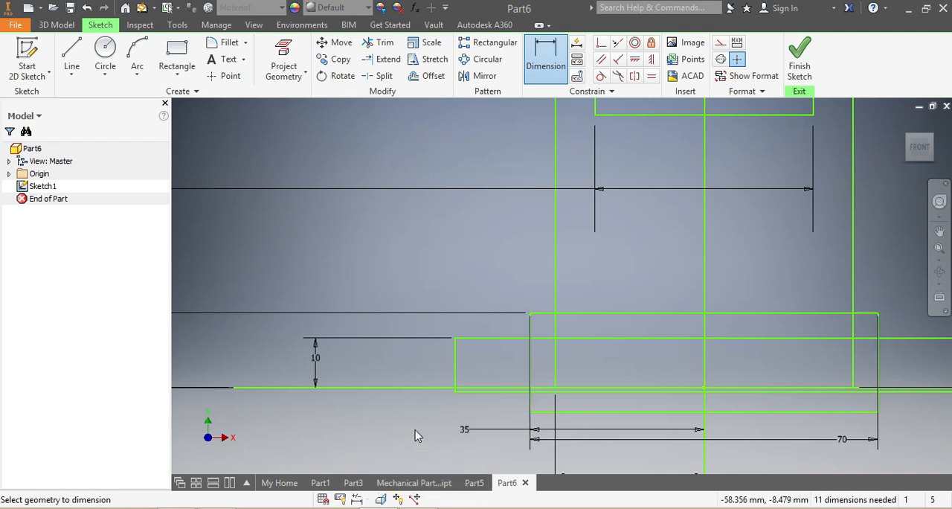
Step: Draw a rectangle about 15 by 20 mm across the vertical line, standing on the 70 mm rectangle's top edge
scroll(635, 408, "down", 3)
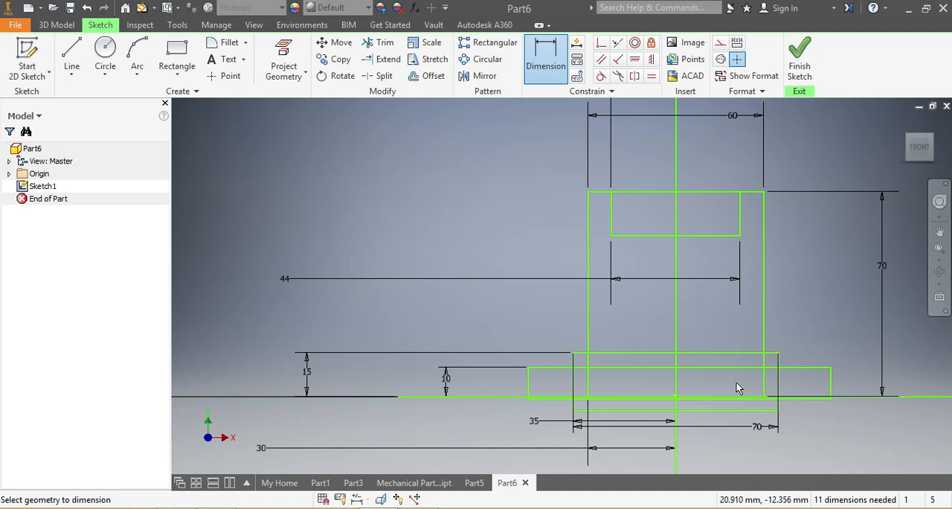
left_click(176, 52)
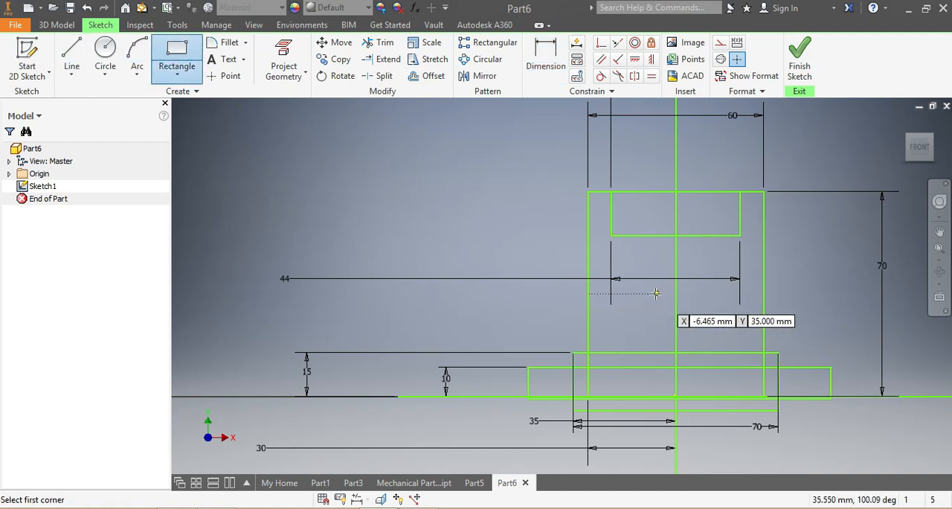
left_click(654, 293)
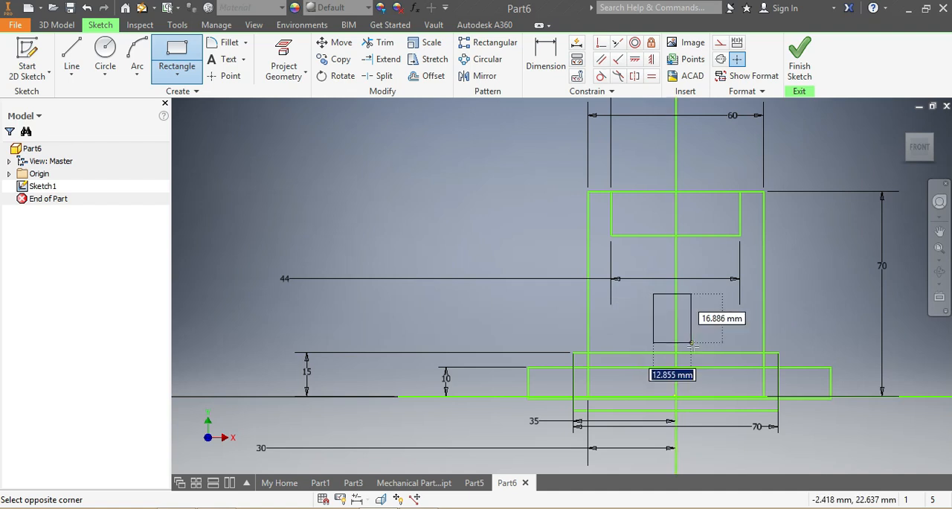
left_click(697, 353)
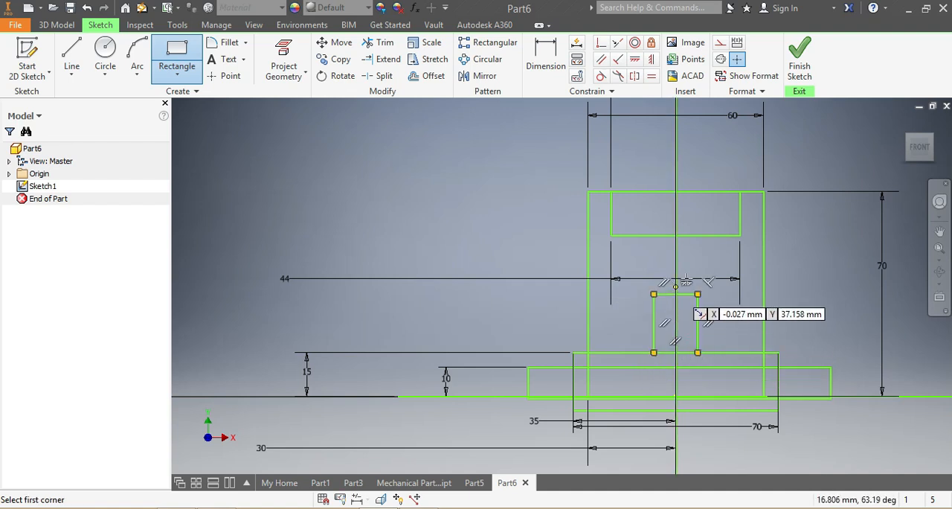
Step: Dimension the height of the new central rectangle's top edge above the horizontal line
left_click(545, 56)
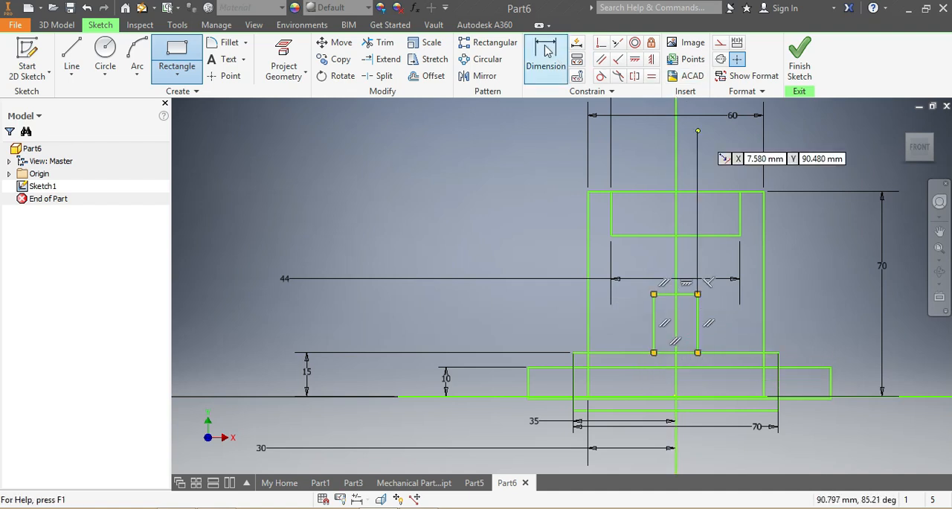
left_click(686, 296)
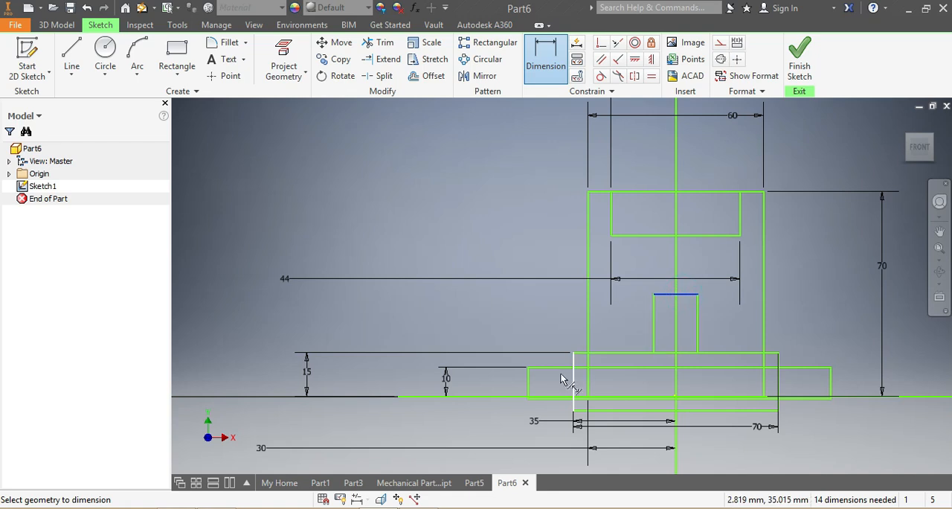
left_click(511, 399)
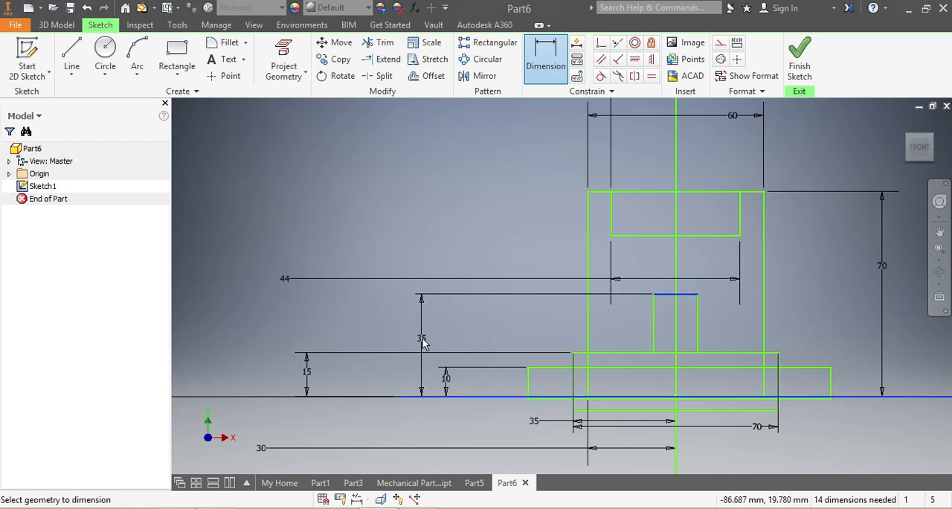
left_click(422, 340)
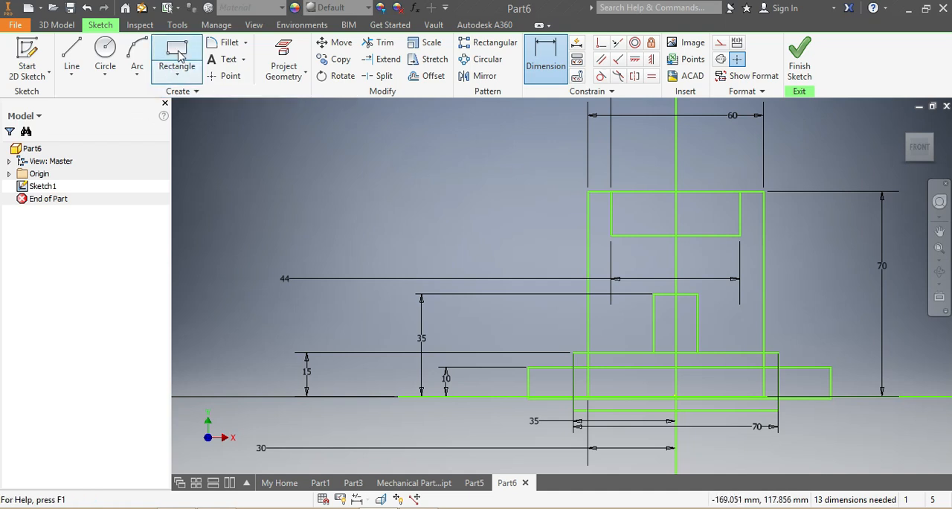
Step: Draw two slanted lines from the large rectangle's sides, about 49 mm above the horizontal line, to the central rectangle's top corners
left_click(71, 50)
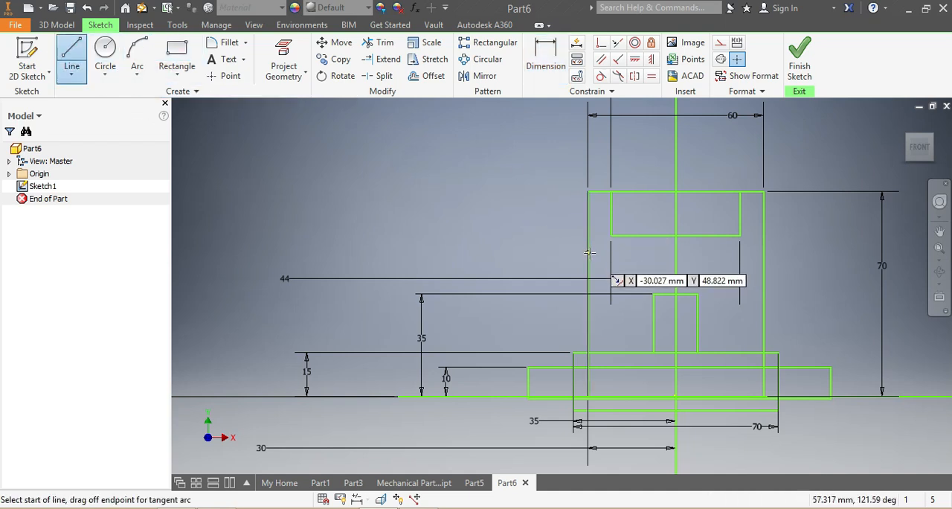
left_click(589, 253)
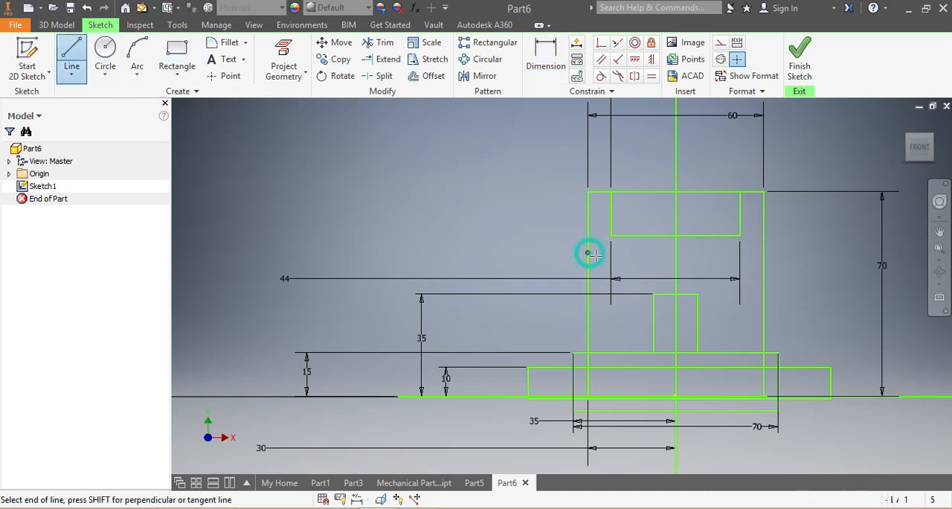
double_click(652, 294)
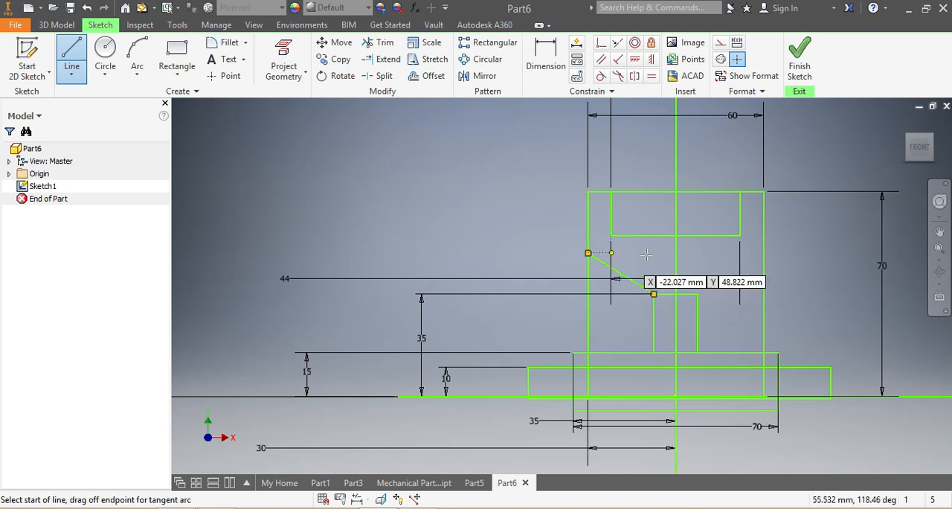
left_click(764, 254)
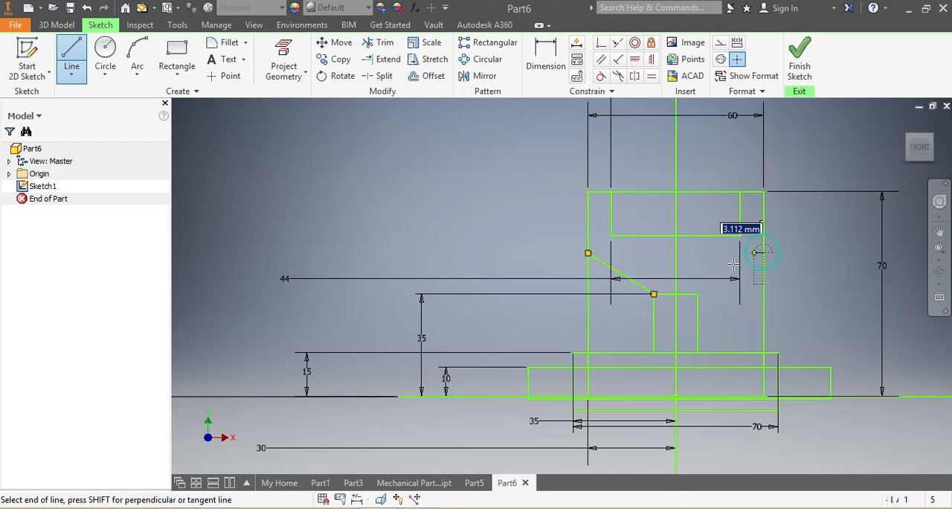
double_click(697, 294)
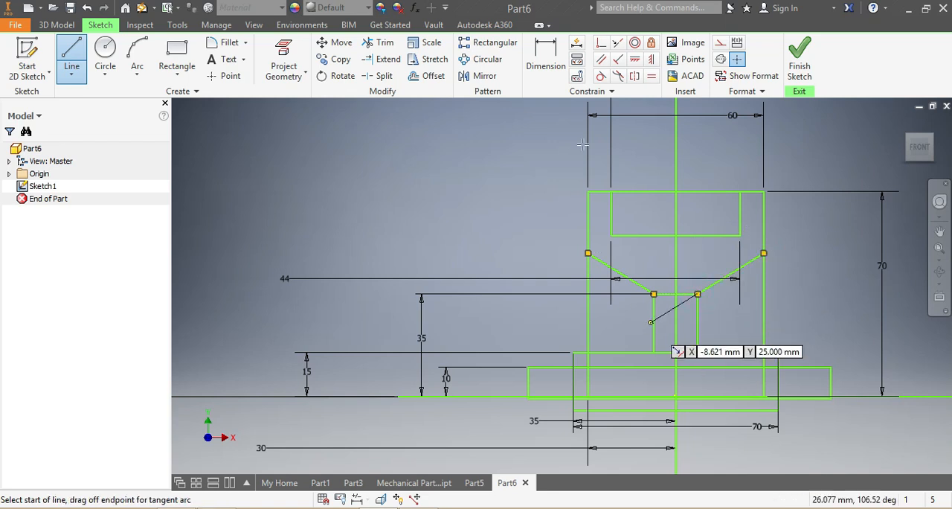
Step: Dimension the distance from the vertical line to the central rectangle's right side as 7.5 mm
left_click(534, 60)
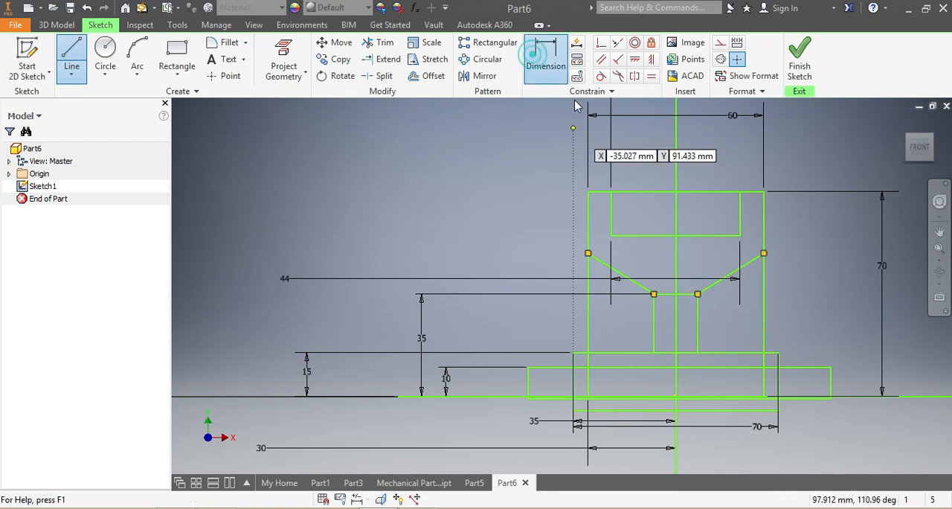
left_click(686, 325)
left_click(718, 323)
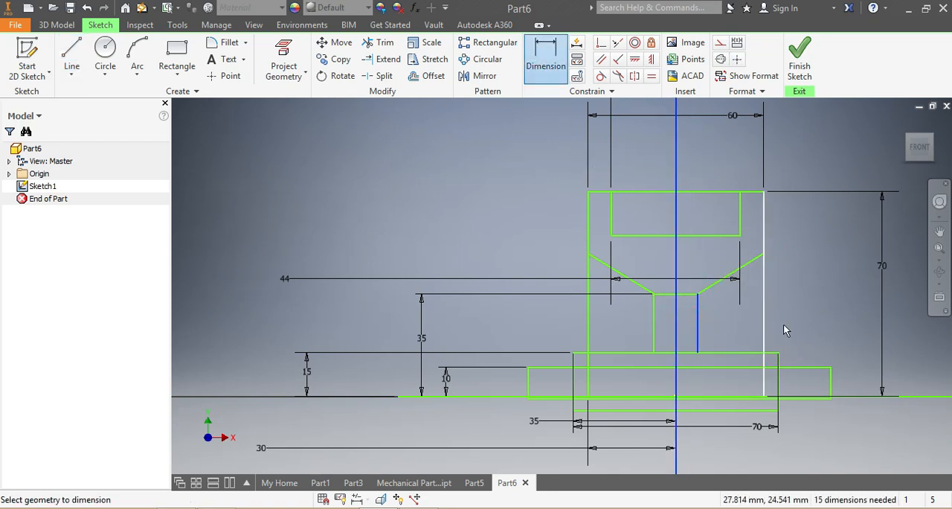
left_click(802, 320)
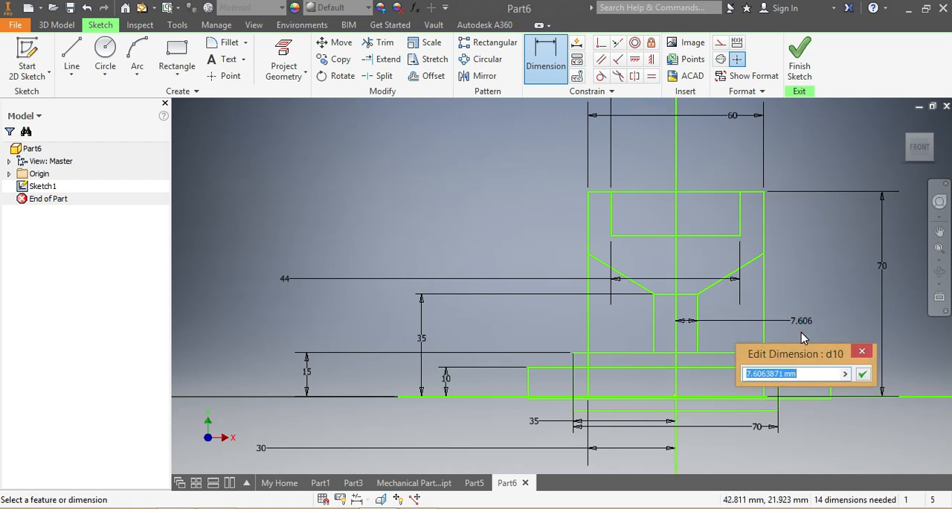
type("1")
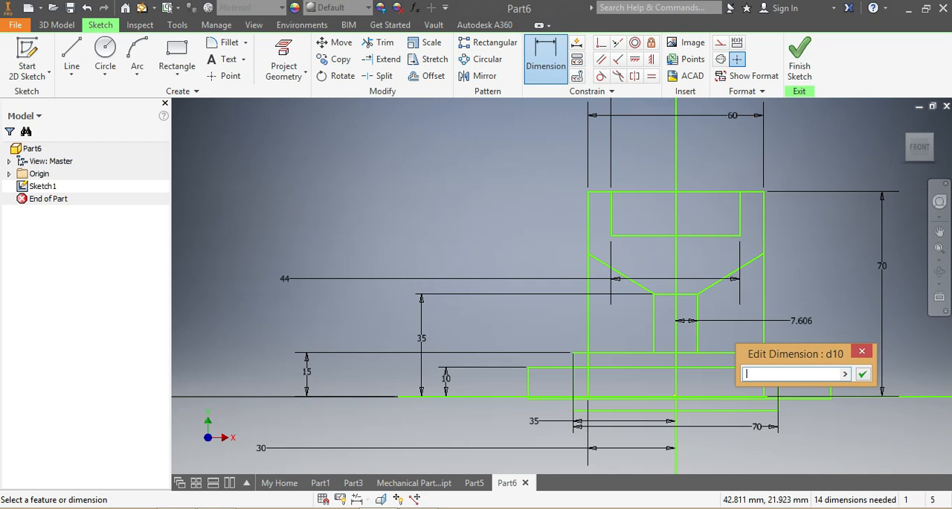
type(".5")
key("Return")
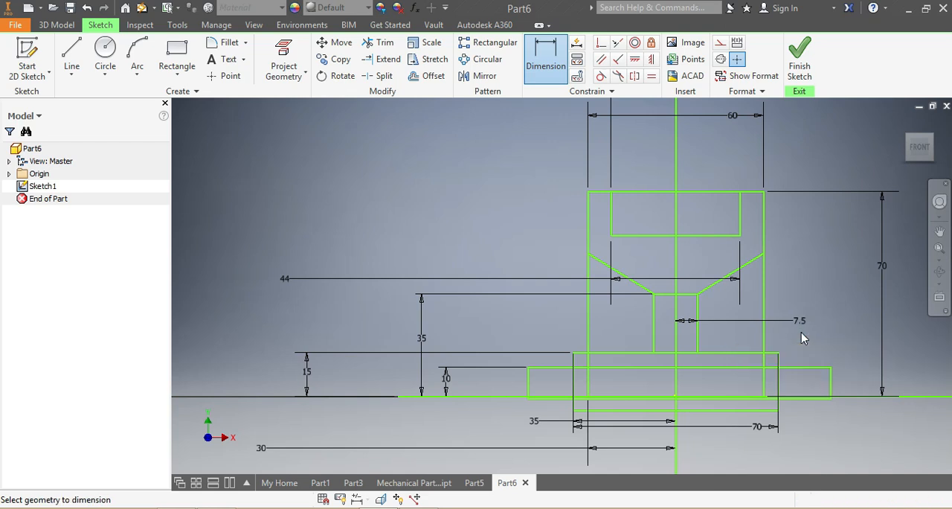
Step: Set the distance from the central rectangle's left side to the vertical line to 7.5 mm
left_click(653, 330)
left_click(676, 344)
left_click(544, 329)
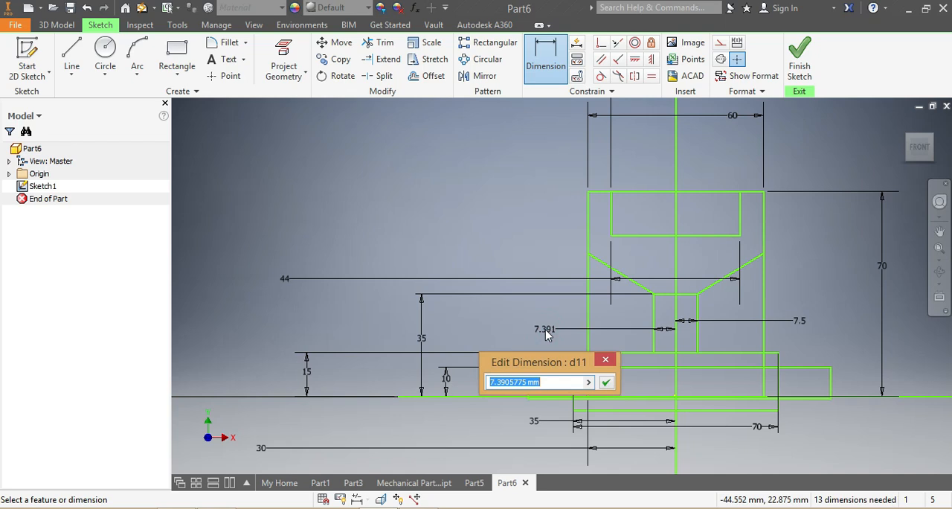
type("7.5")
key("Return")
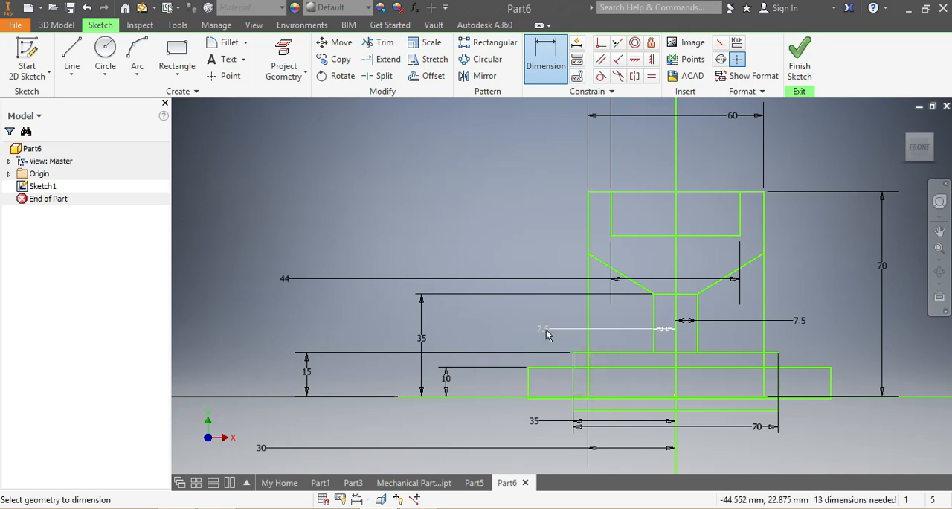
Step: Dimension the depth of the 44 mm wide recess below the large rectangle's top edge as 7 mm
scroll(712, 304, "down", 1)
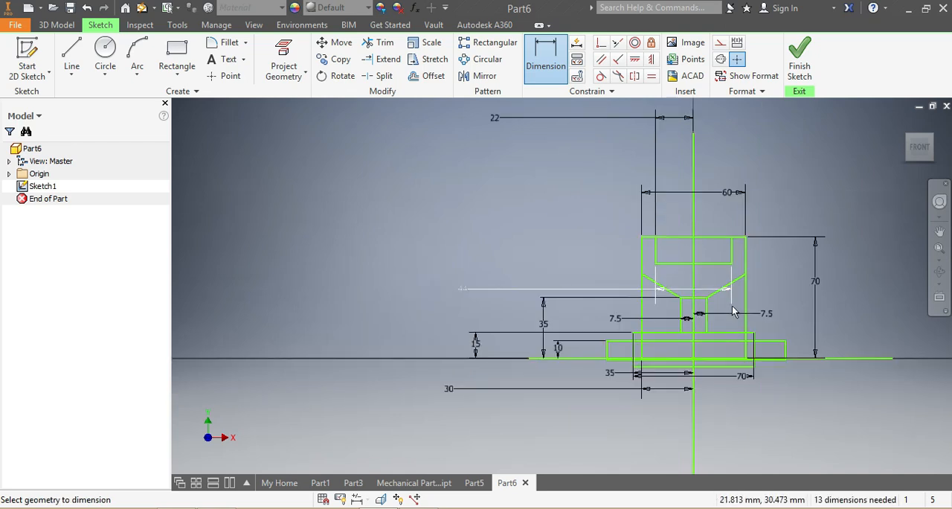
scroll(733, 313, "up", 2)
left_click(685, 177)
left_click(688, 224)
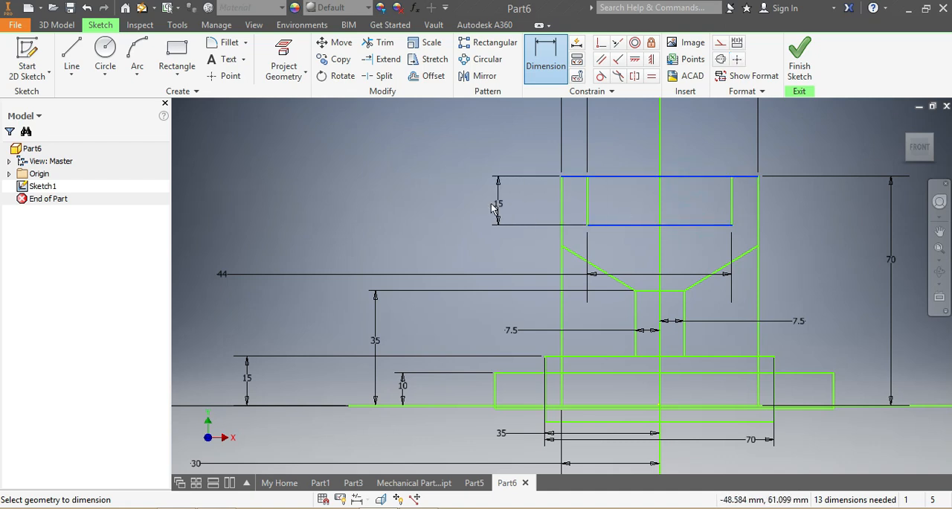
left_click(482, 209)
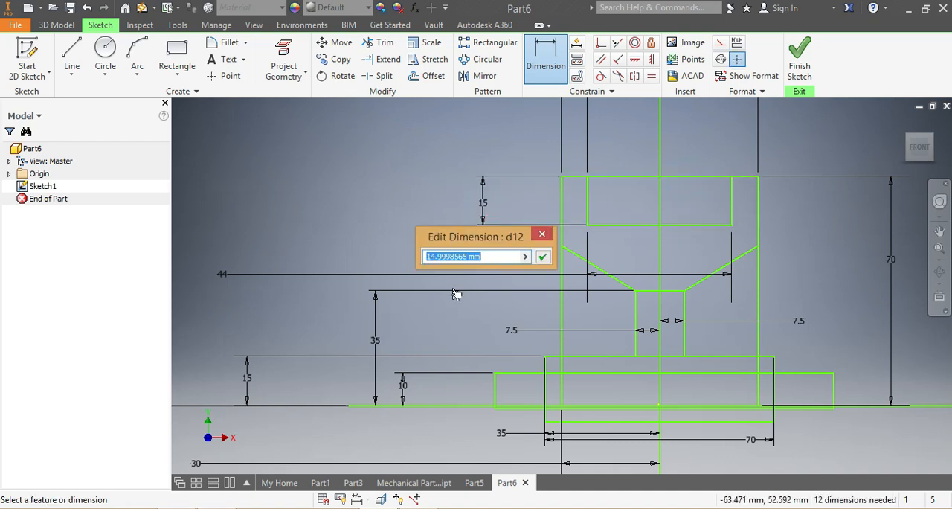
type("7")
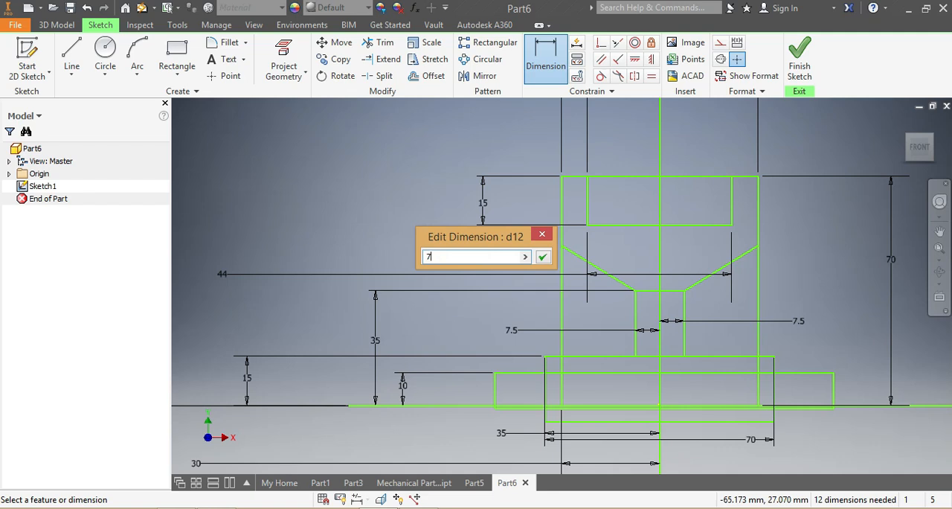
key("Return")
Step: Trim the central rectangle's top edge and the large rectangle's top edge across the 44 mm recess
scroll(446, 317, "down", 5)
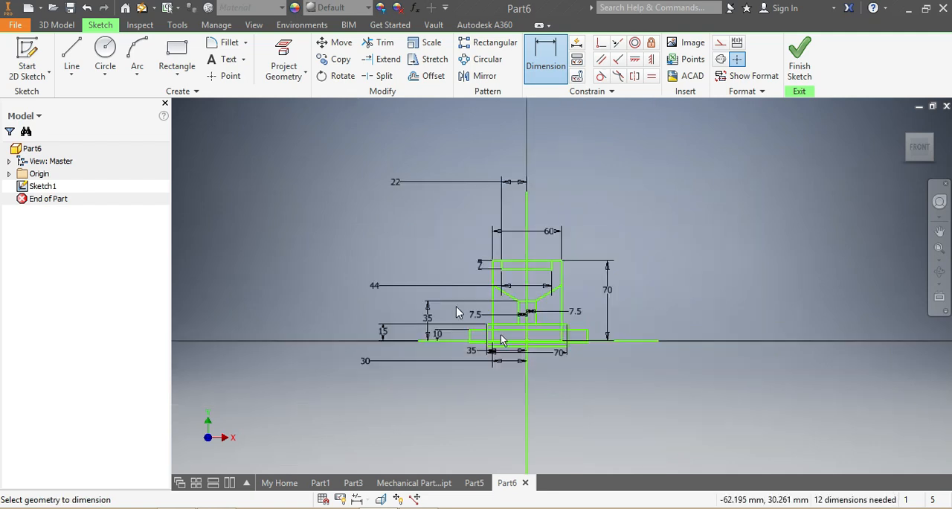
scroll(447, 354, "up", 3)
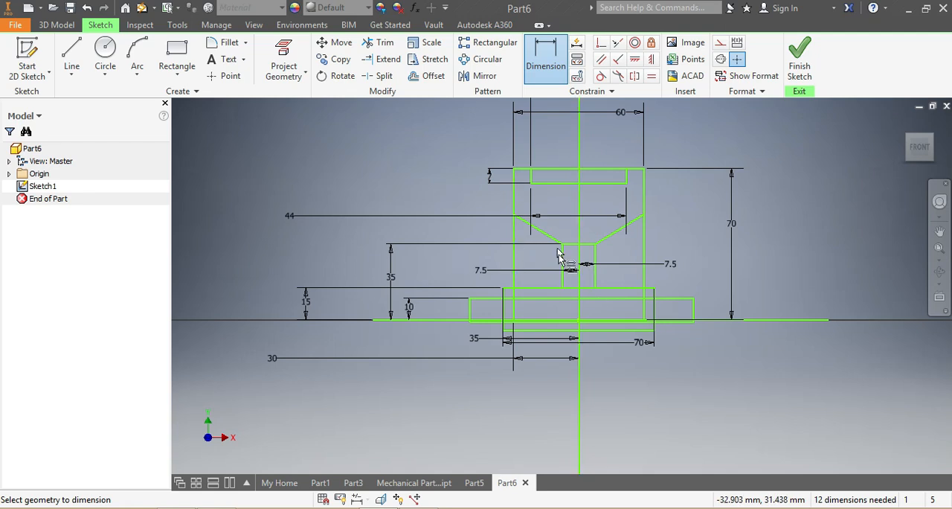
left_click(380, 42)
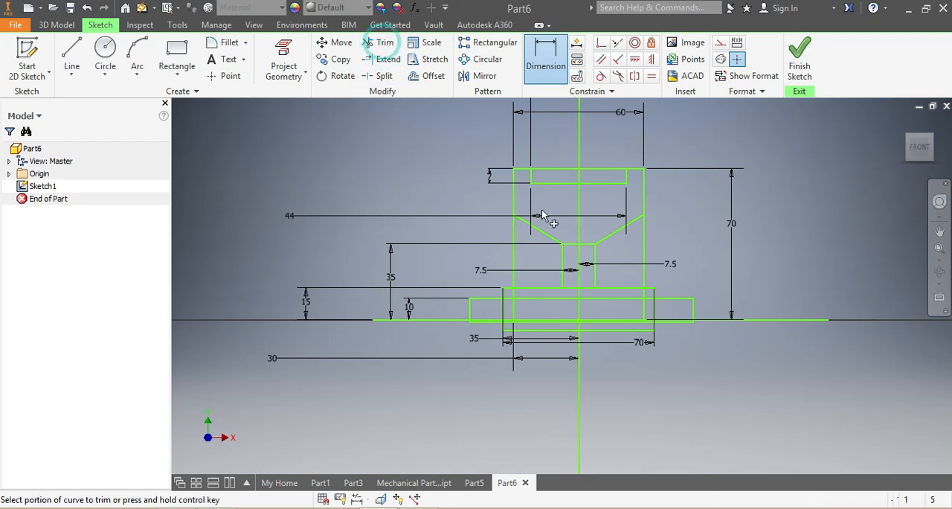
left_click(568, 246)
left_click(549, 170)
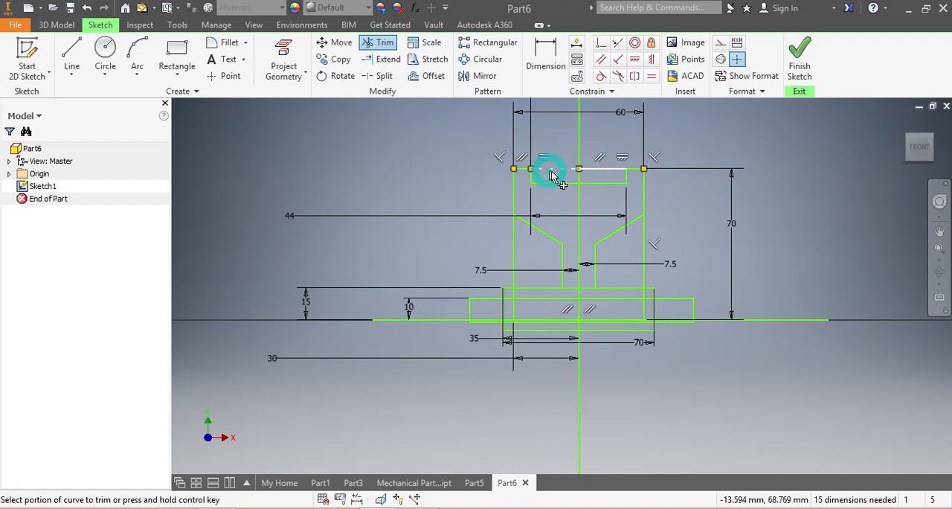
left_click(592, 171)
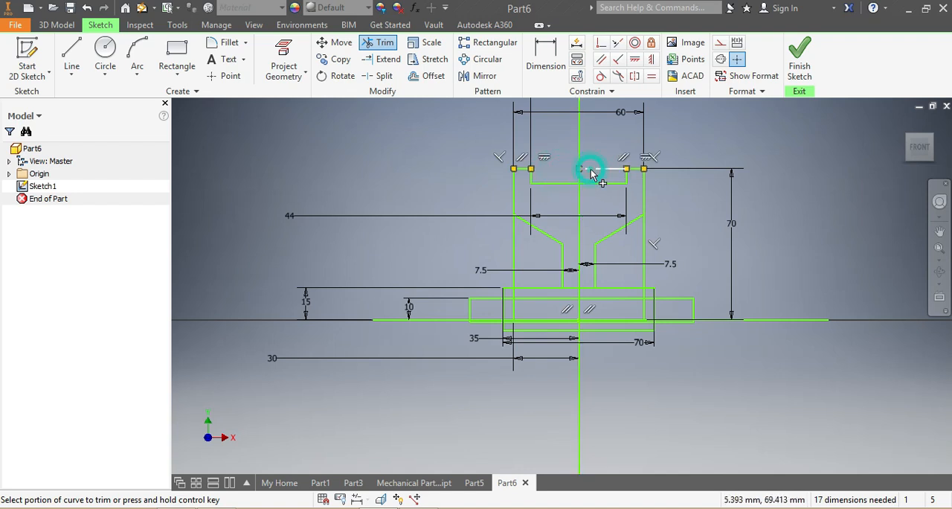
Step: Remove the parts of the large rectangle's two sides that extend below the 70 mm rectangle's top edge
left_click(513, 302)
scroll(515, 294, "up", 3)
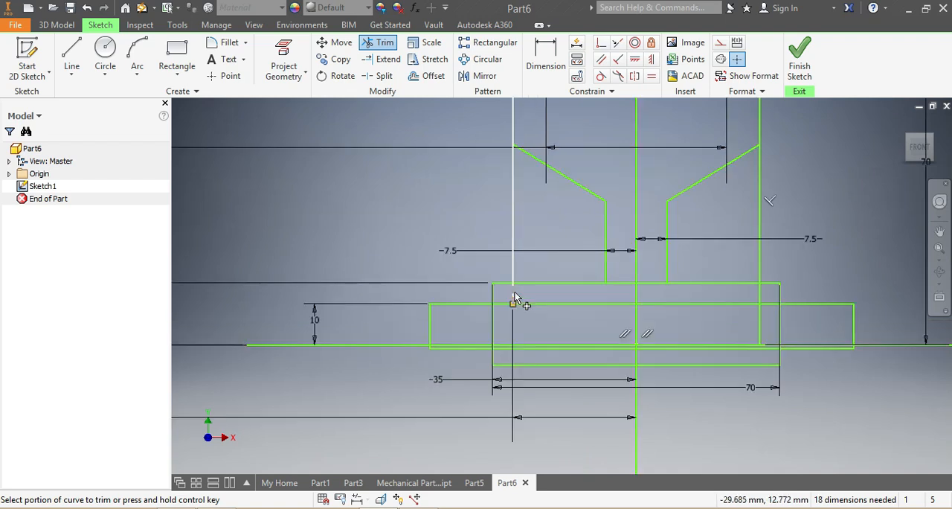
left_click(515, 293)
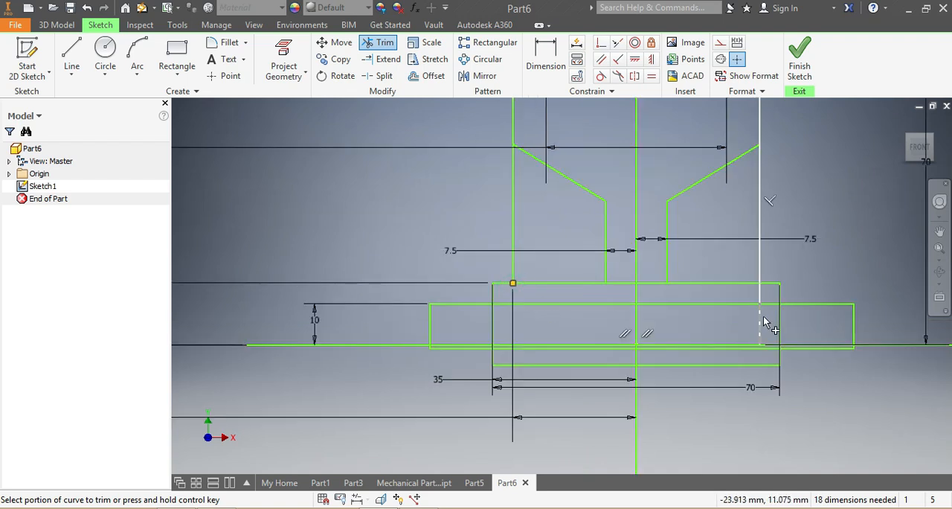
left_click(760, 296)
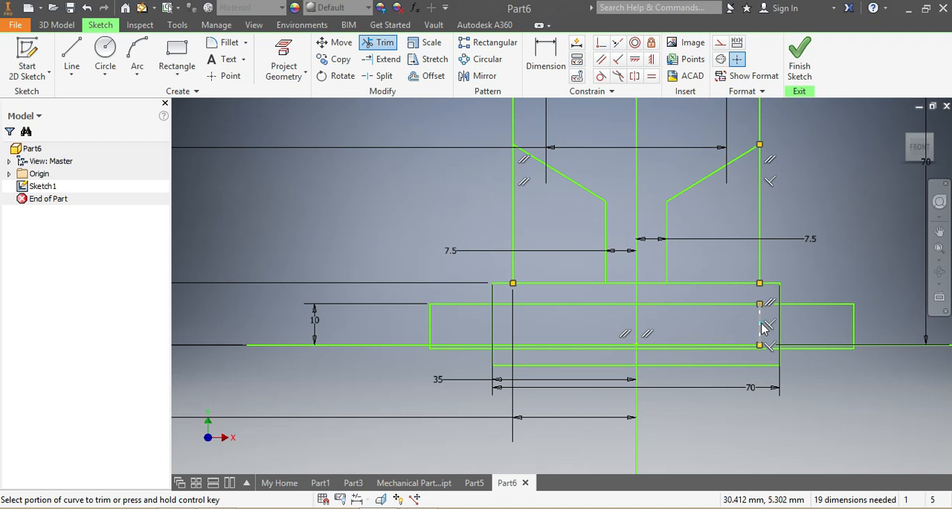
left_click(760, 326)
left_click(304, 130)
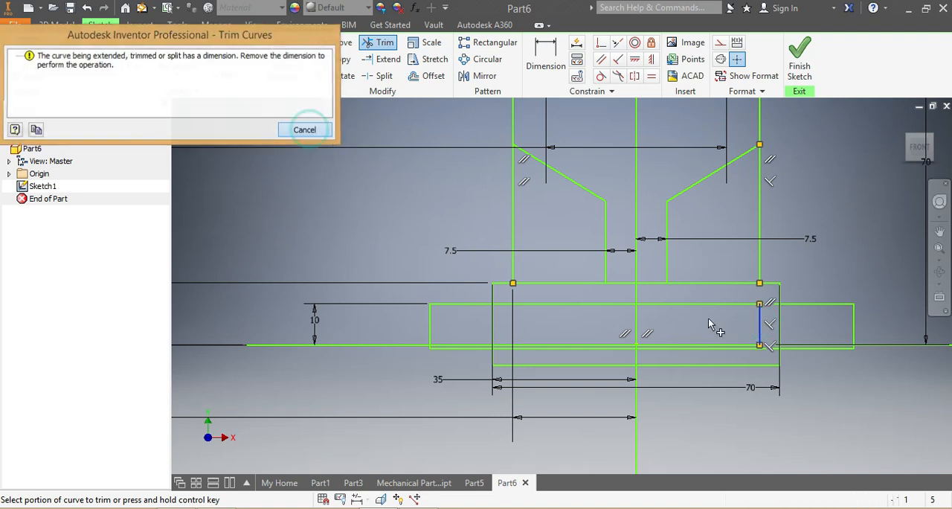
key("Escape")
left_click(770, 320)
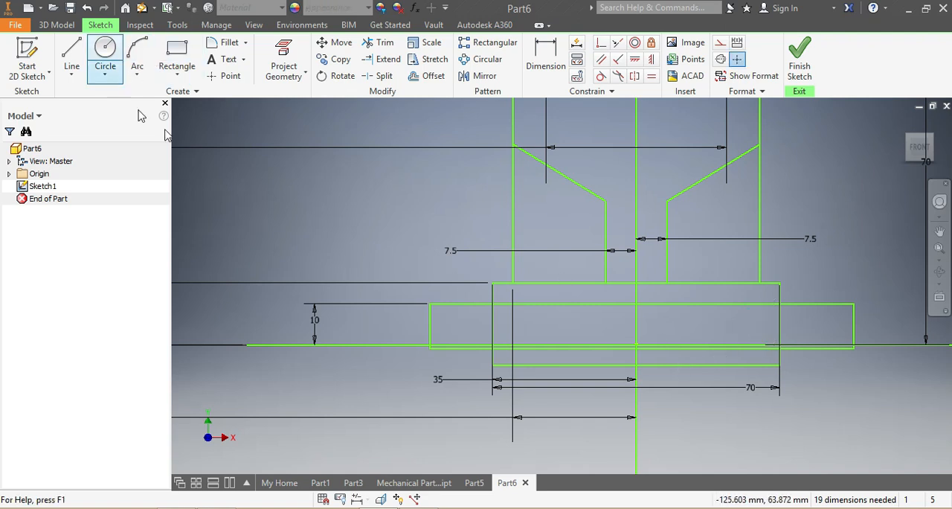
Step: Trim away the parts of the widest base rectangle that stick out beyond both sides of the 70 mm rectangle
left_click(382, 42)
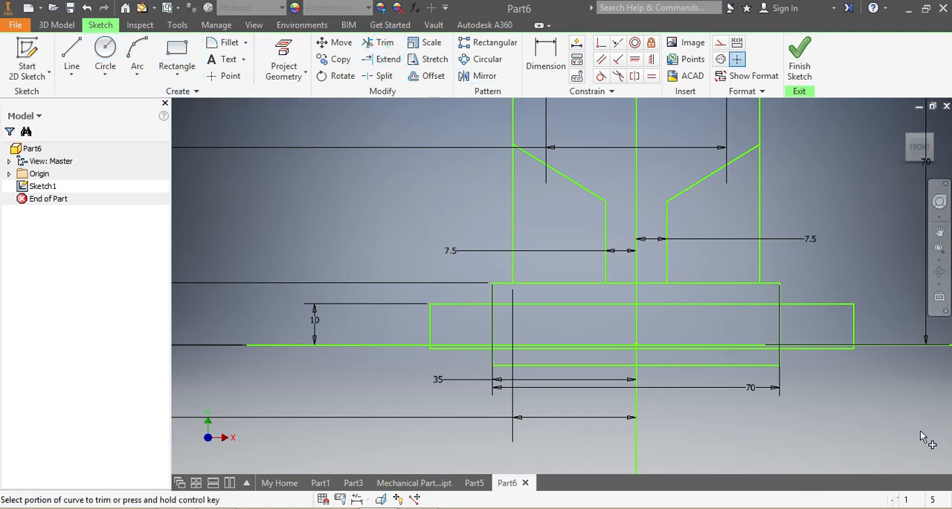
left_click(443, 314)
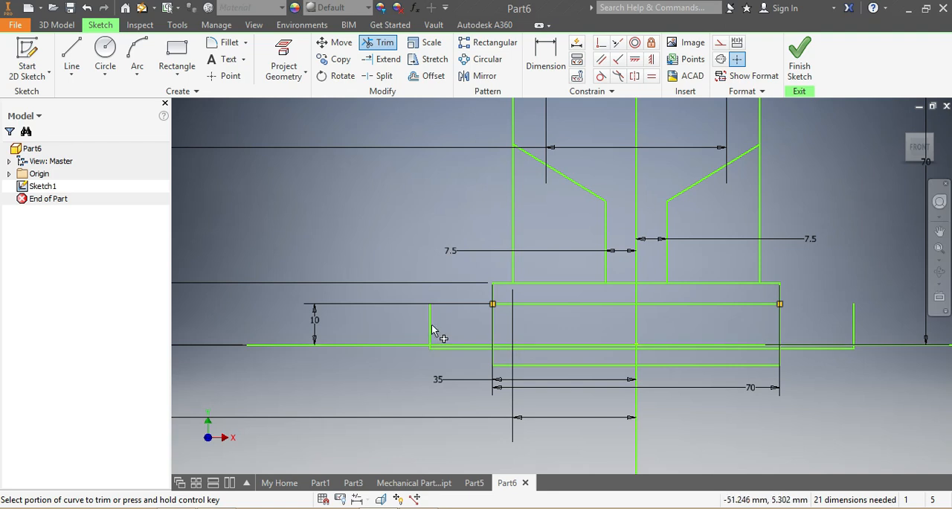
left_click(854, 331)
key("Escape")
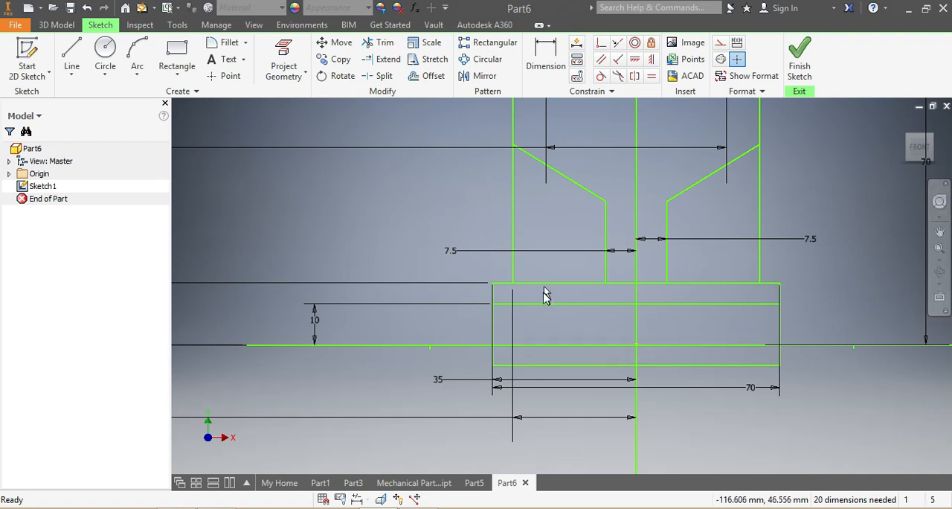
Step: Trim the leftover piece of top edge above the right half of the recess
scroll(544, 294, "up", 5)
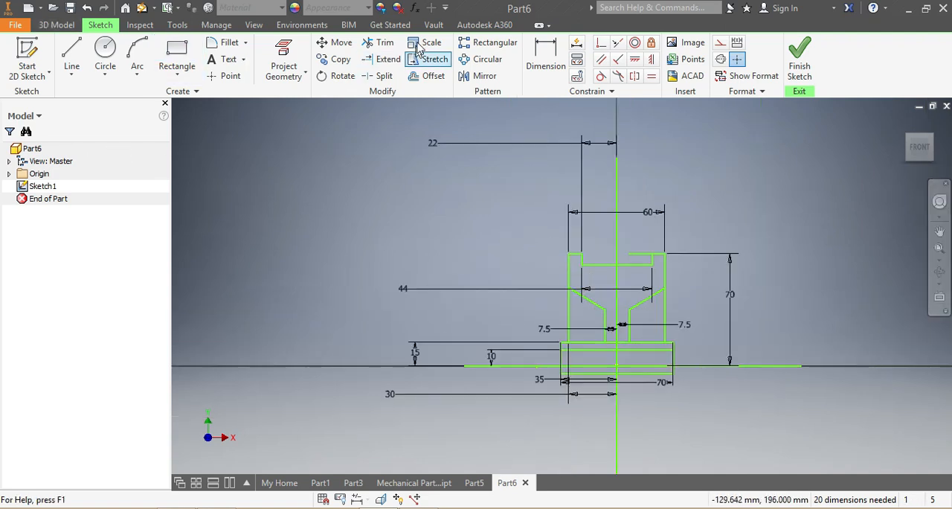
left_click(380, 43)
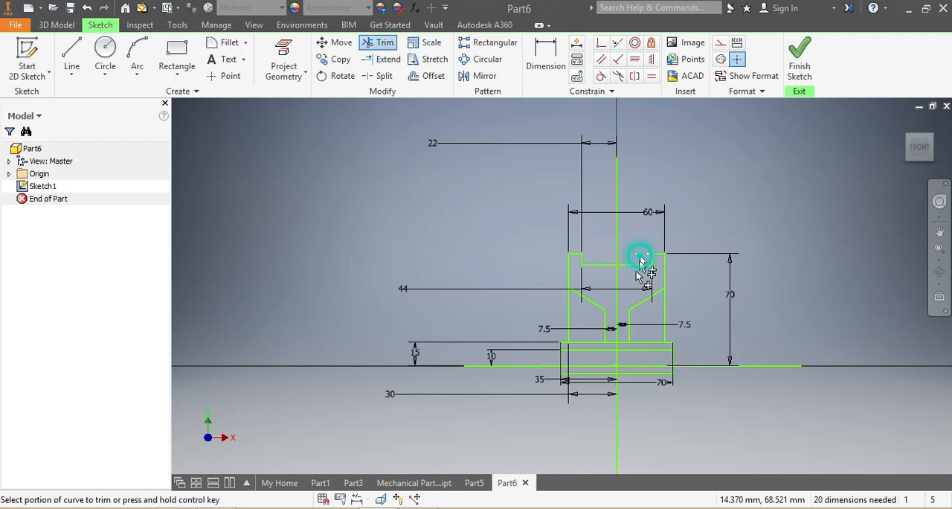
key("Escape")
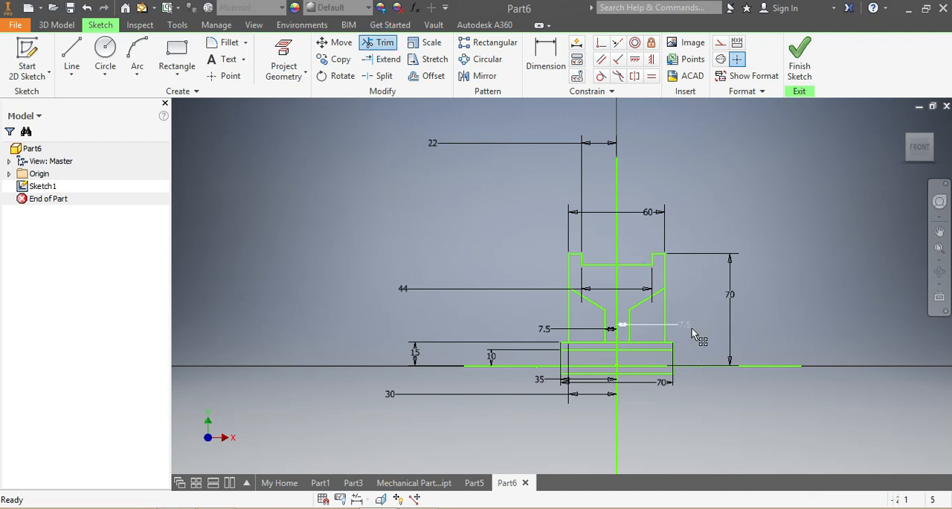
scroll(686, 342, "up", 3)
scroll(692, 339, "down", 4)
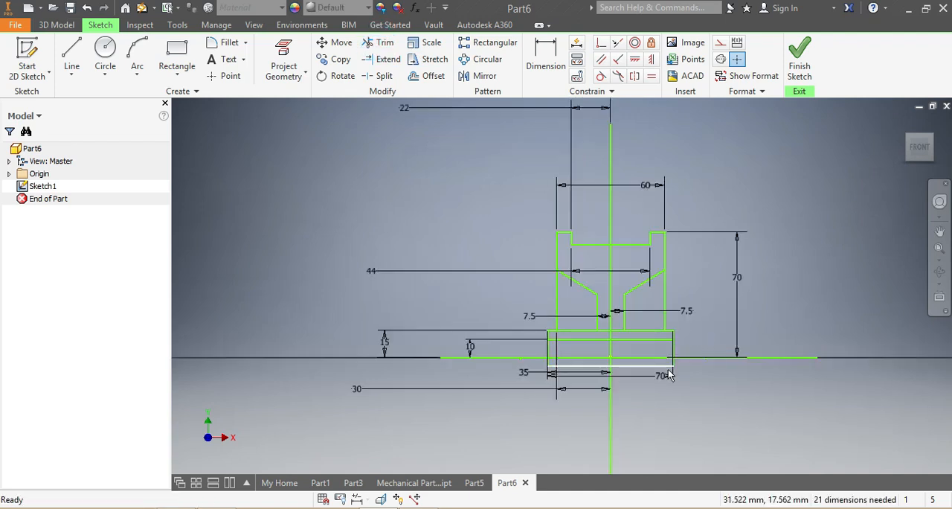
Step: Revolve the upper profile and the strip between the 10 mm and 15 mm lines fully around the horizontal line
left_click(57, 25)
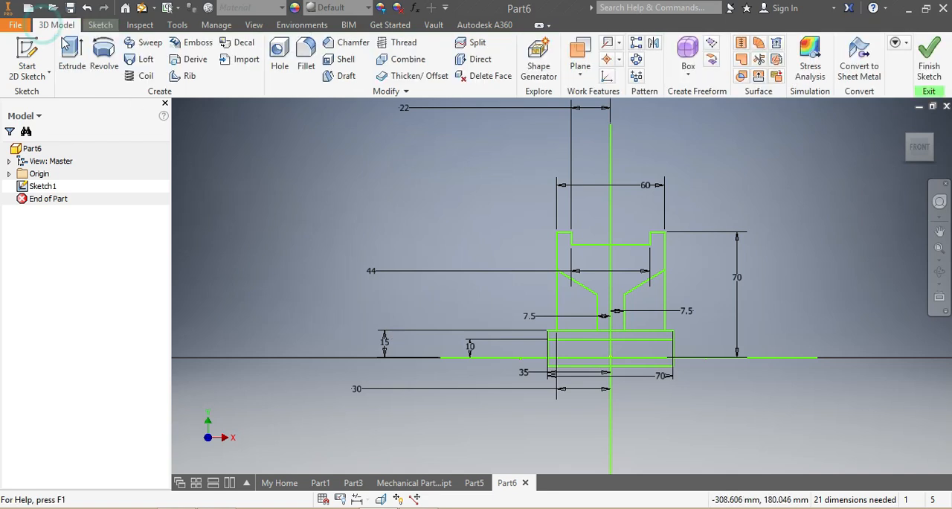
left_click(103, 56)
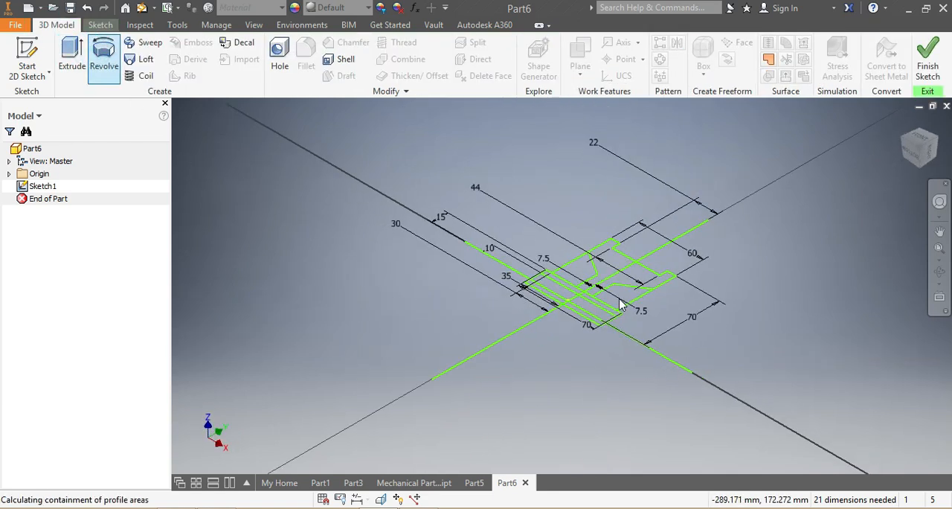
scroll(632, 287, "down", 2)
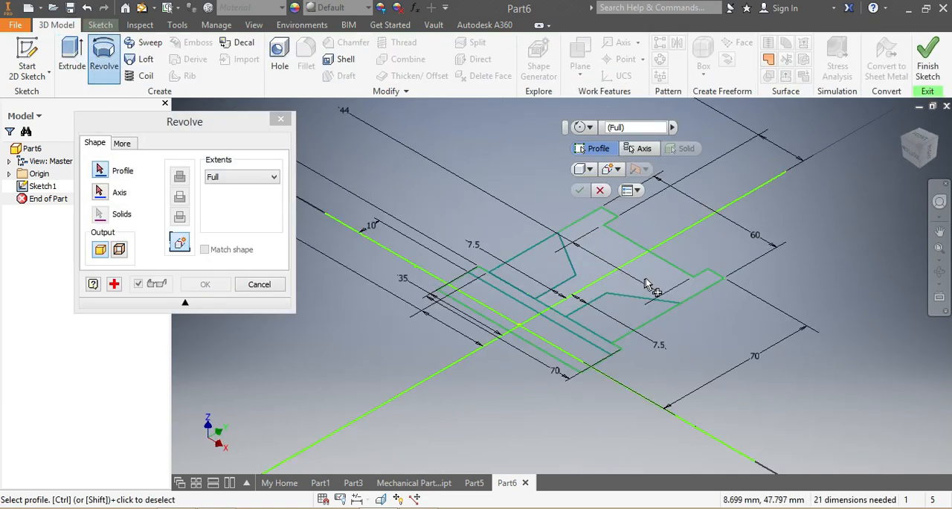
left_click(646, 278)
left_click(581, 332)
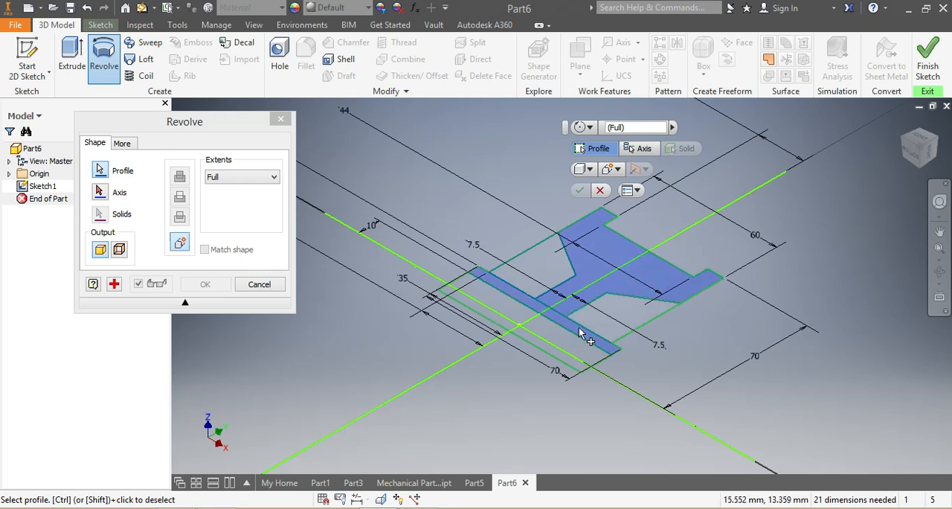
left_click(102, 192)
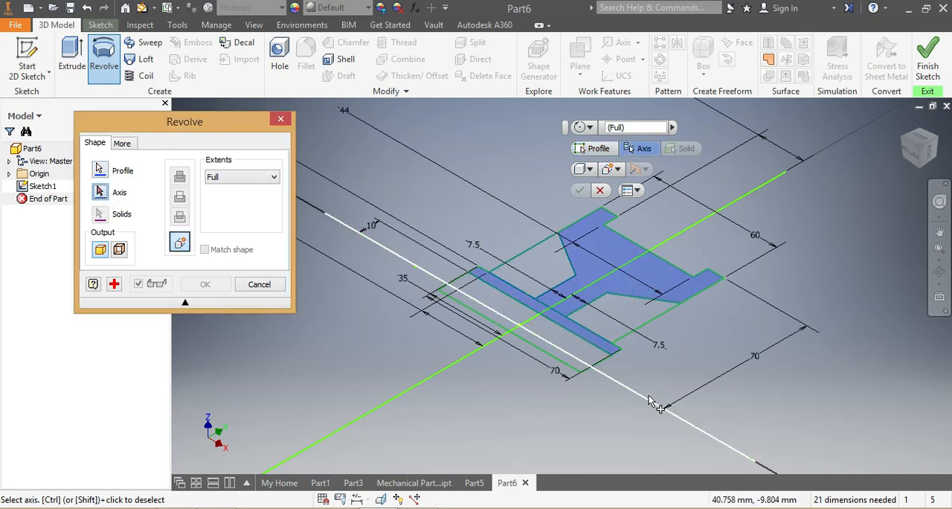
left_click(712, 437)
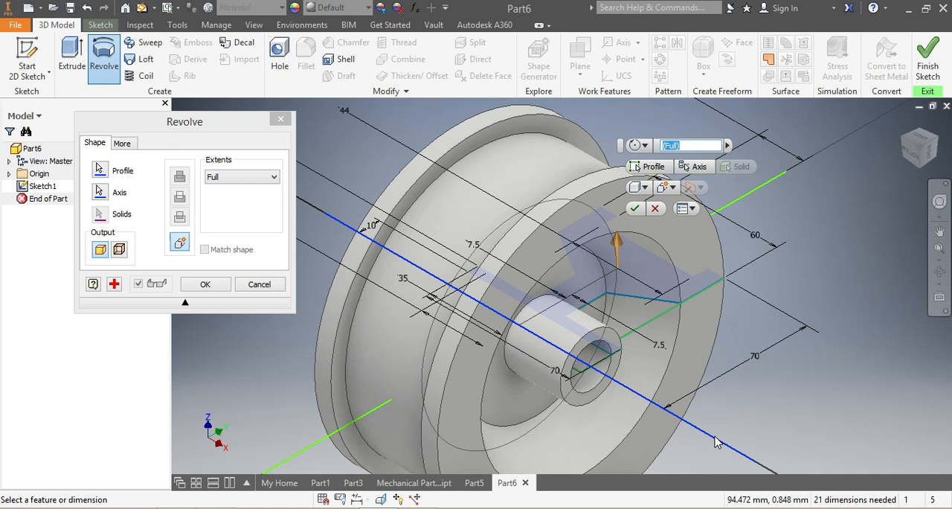
left_click(635, 209)
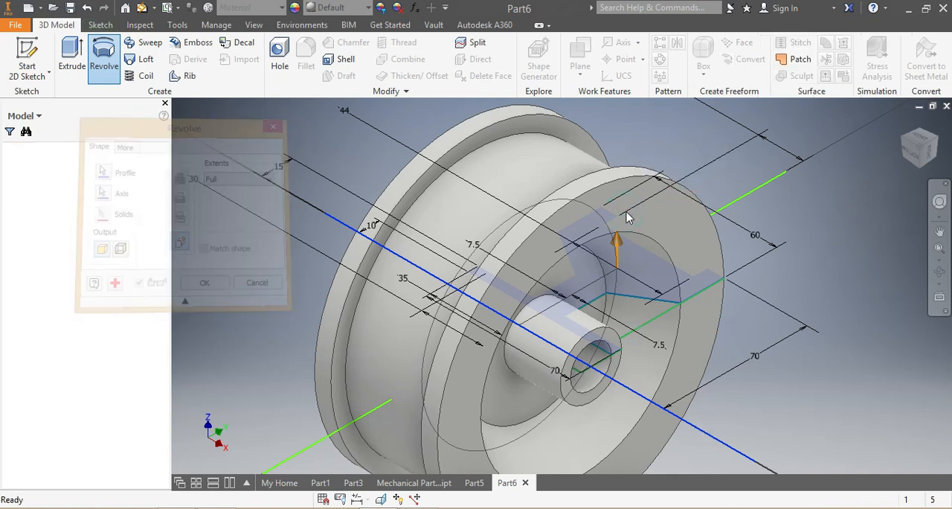
Step: Fillet the outer rim edges of both flanges and the corners where they meet the drum with a 3 mm radius
scroll(657, 334, "up", 3)
mouse_move(916, 145)
left_mouse_down()
mouse_move(897, 176)
mouse_move(905, 199)
mouse_move(897, 162)
left_mouse_up()
scroll(588, 278, "down", 3)
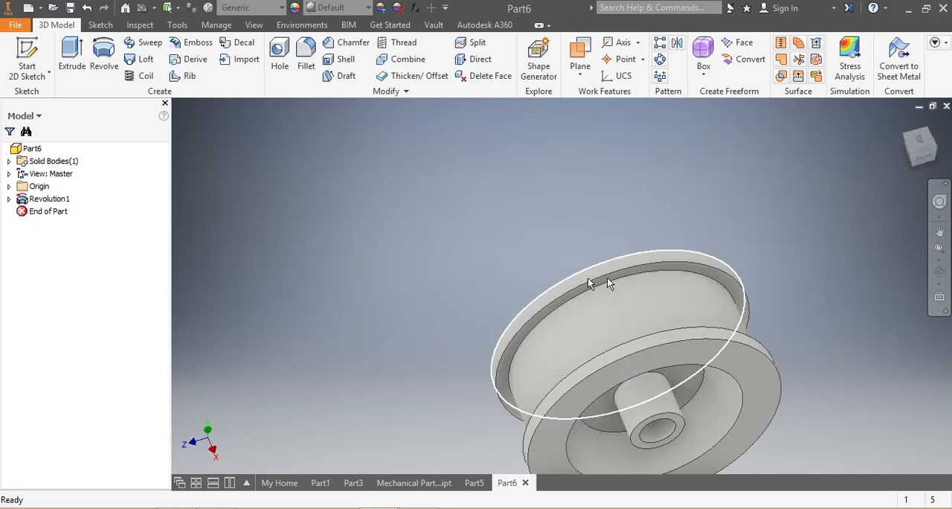
middle_click_drag(588, 277, 706, 314, "shift")
left_click(705, 314)
left_click(718, 321, "ctrl")
left_click(768, 388, "ctrl")
left_click(777, 402, "ctrl")
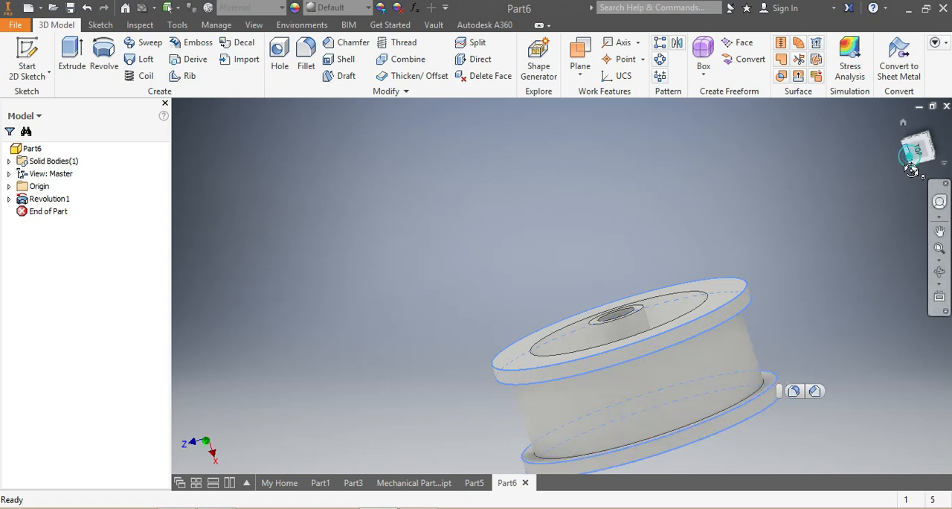
left_click(911, 170)
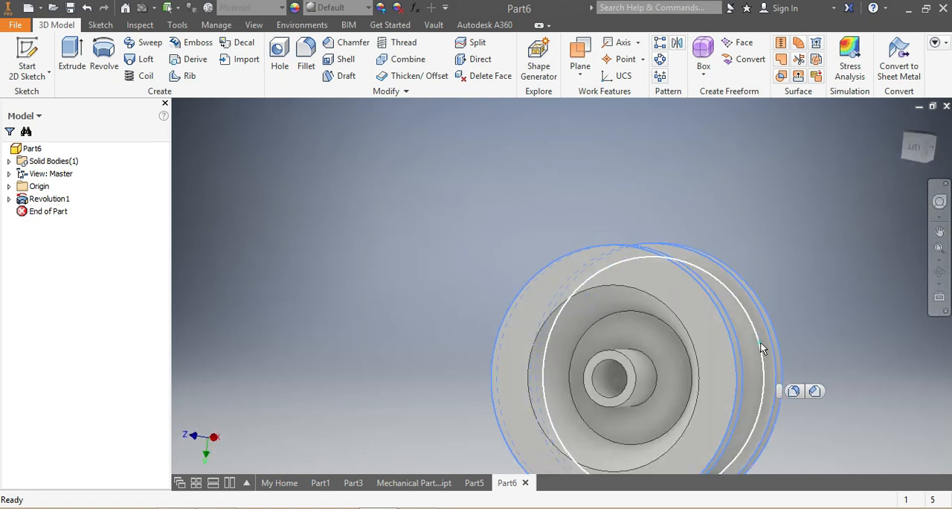
left_click(761, 348, "ctrl")
left_click(911, 162)
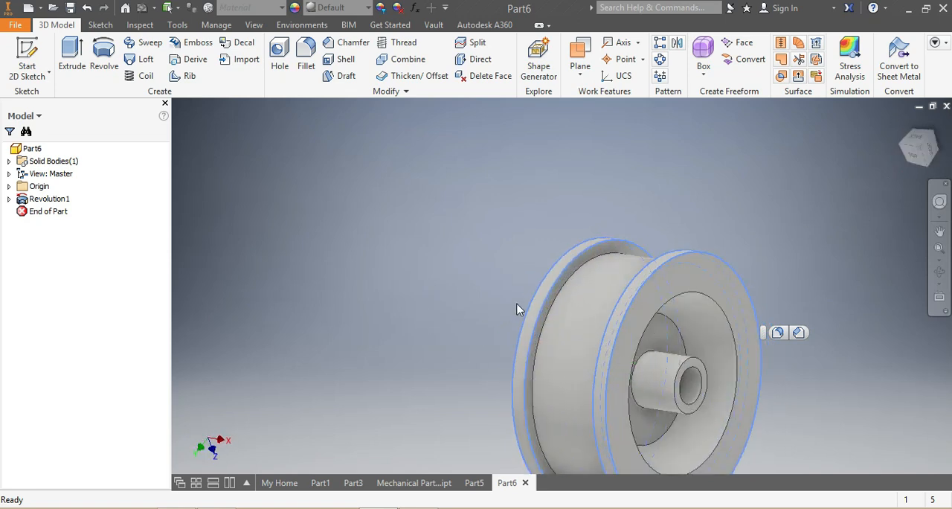
left_click(567, 280, "ctrl")
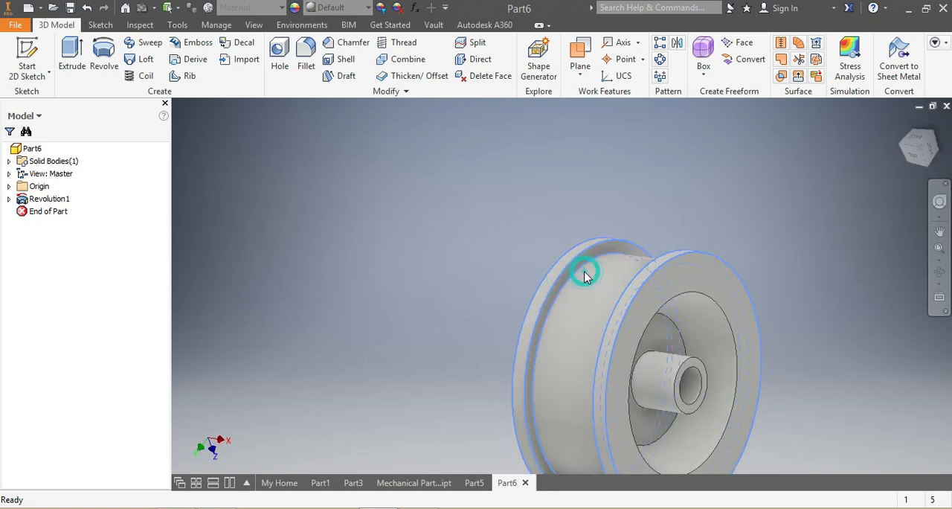
left_click(584, 270)
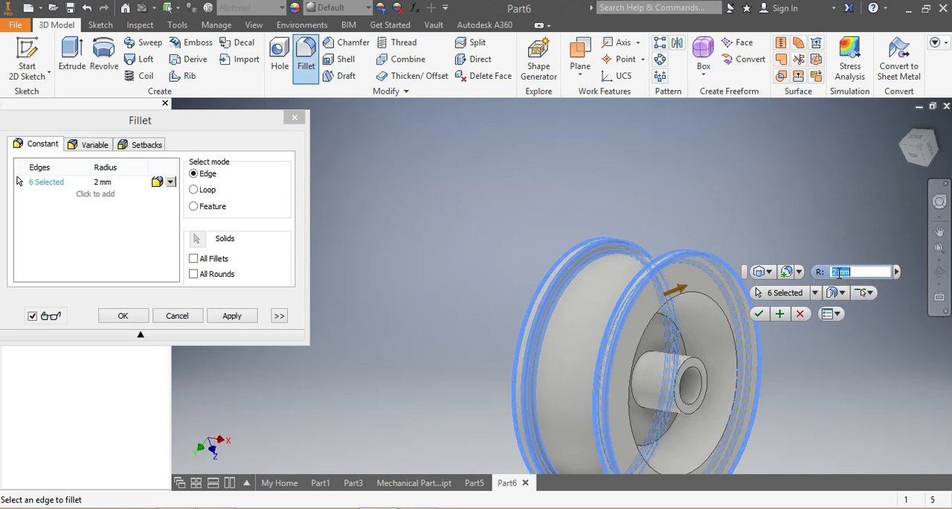
left_click(839, 273)
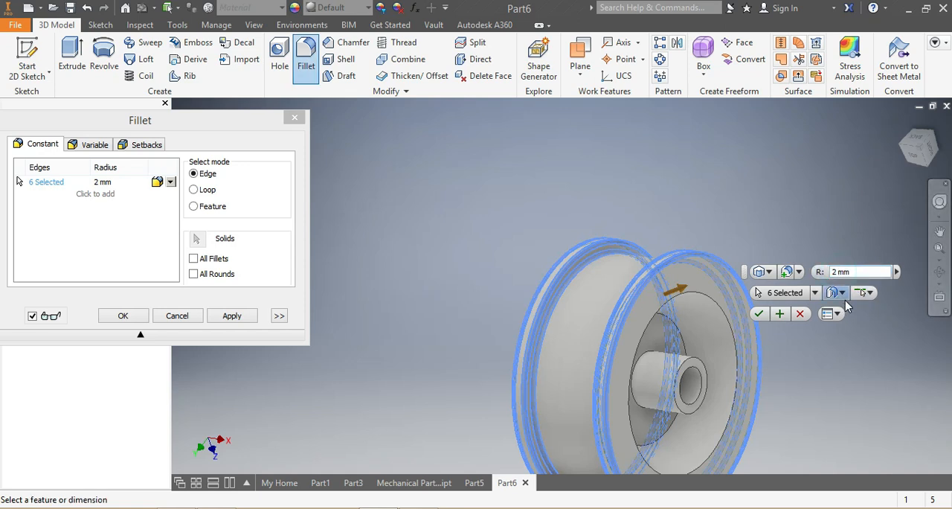
key("BackSpace")
type("3")
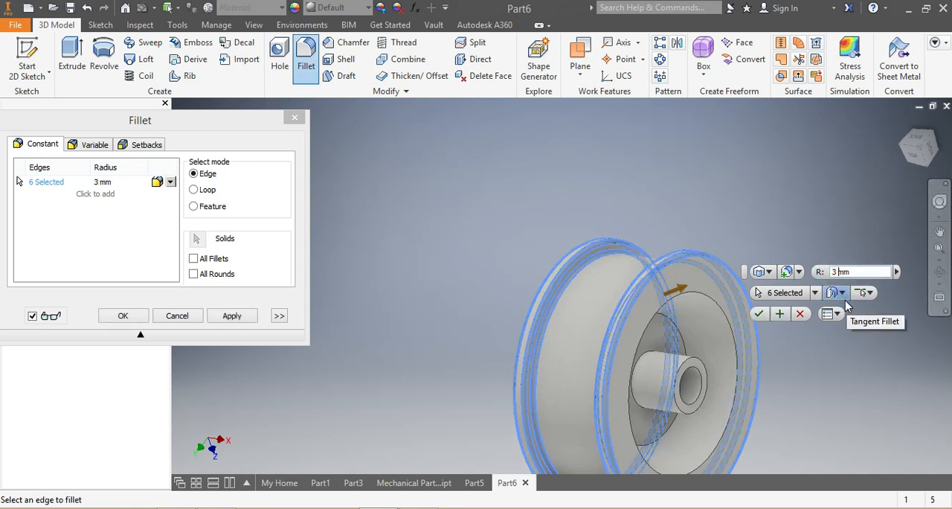
key("Return")
Step: Fillet the outer edge of the central recess on both faces of the wheel with a 15 mm radius
scroll(744, 461, "down", 5)
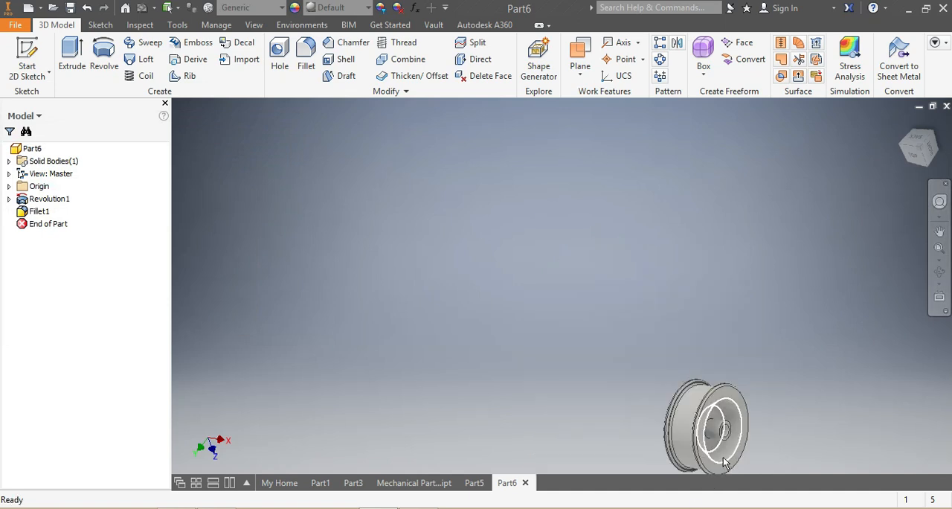
scroll(725, 462, "down", 2)
scroll(716, 470, "up", 7)
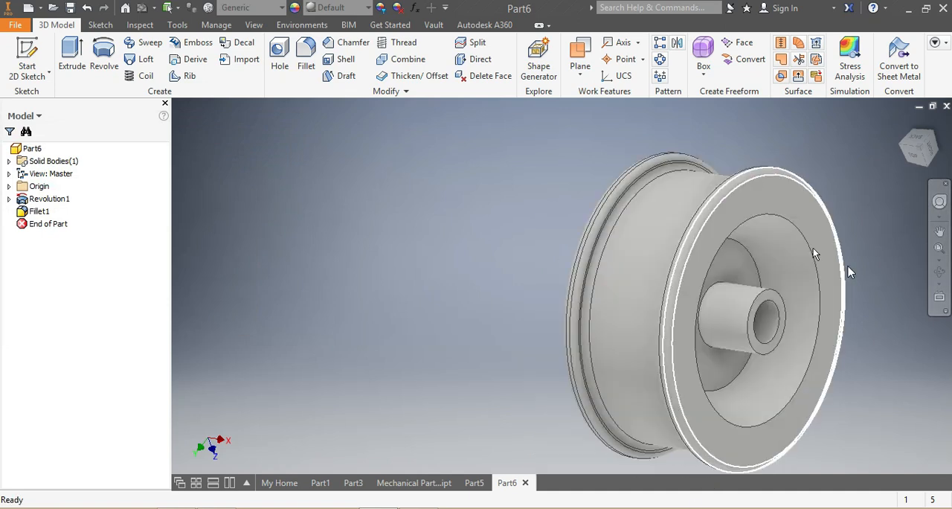
mouse_move(921, 153)
left_mouse_down()
mouse_move(868, 149)
mouse_move(848, 175)
mouse_move(826, 134)
mouse_move(837, 208)
mouse_move(602, 227)
left_mouse_up()
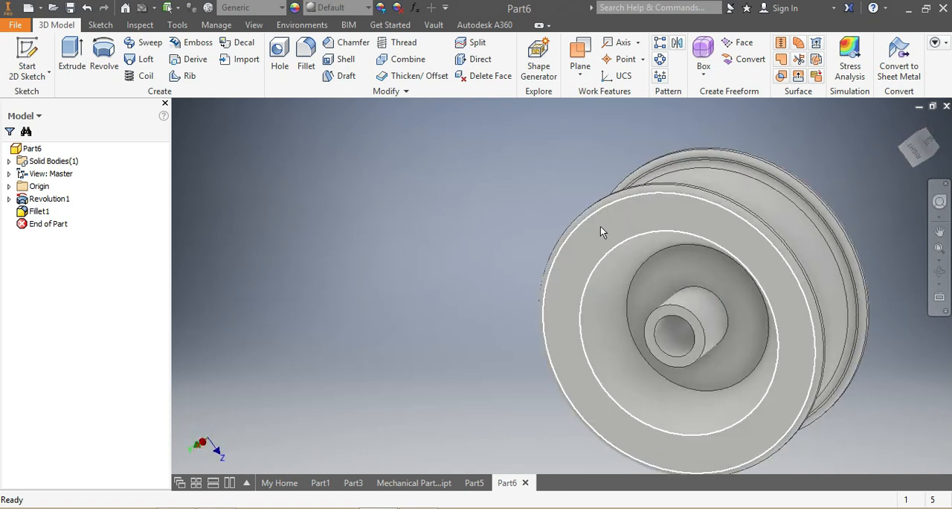
left_click(628, 241)
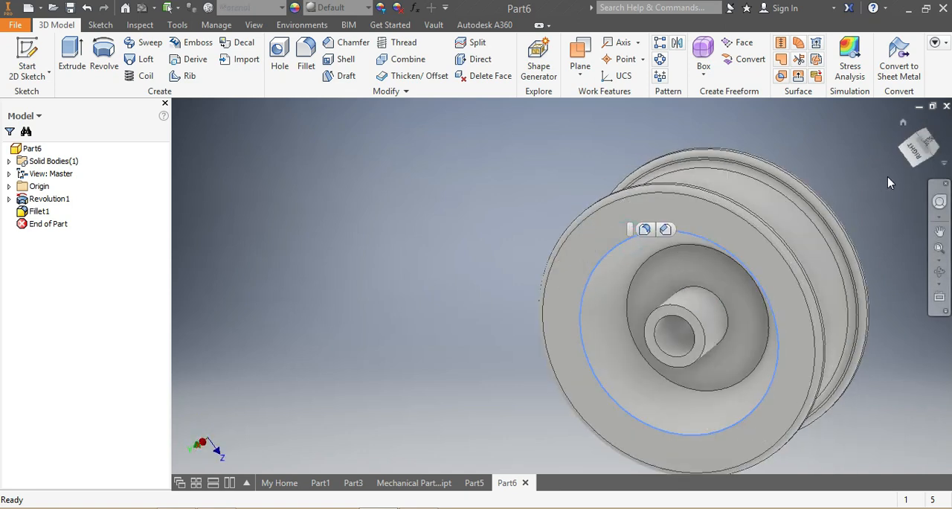
left_click_drag(914, 162, 772, 229)
left_click(778, 200)
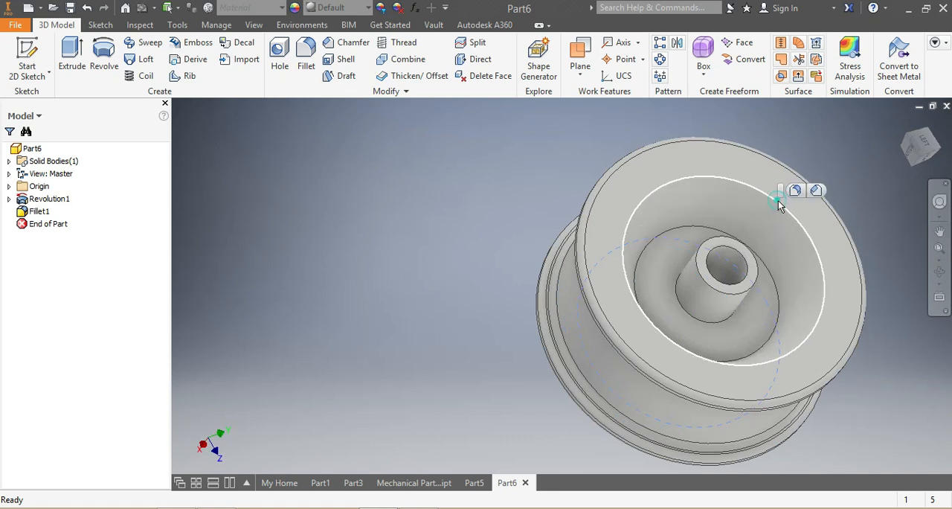
left_click(799, 191)
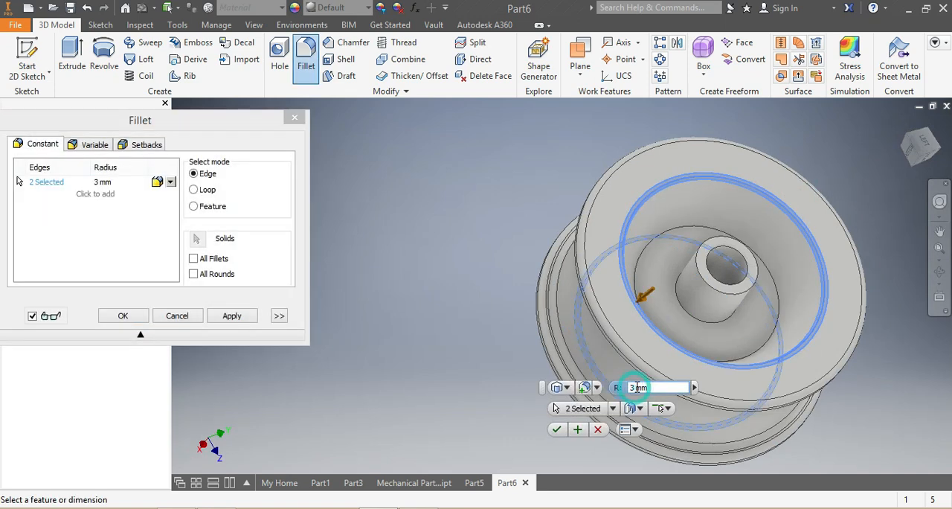
type("5")
key("Return")
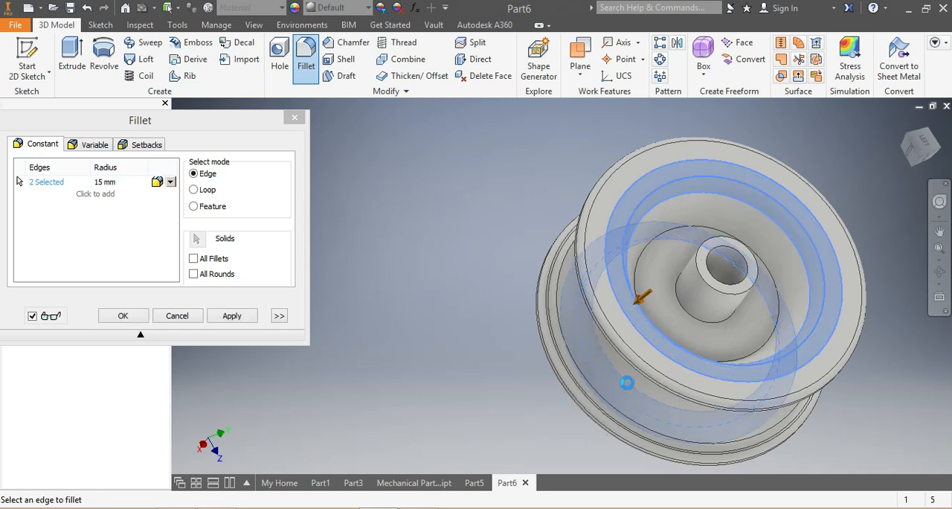
Step: Start a sketch on the flange's flat ring face and draw a circle about 53 mm in diameter around the wheel's centre
left_click_drag(920, 158, 946, 164)
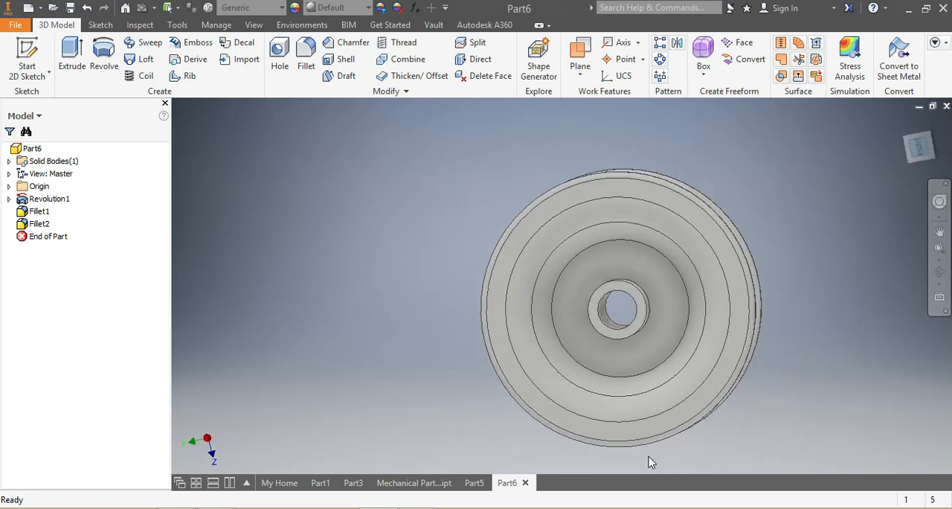
left_click(613, 190)
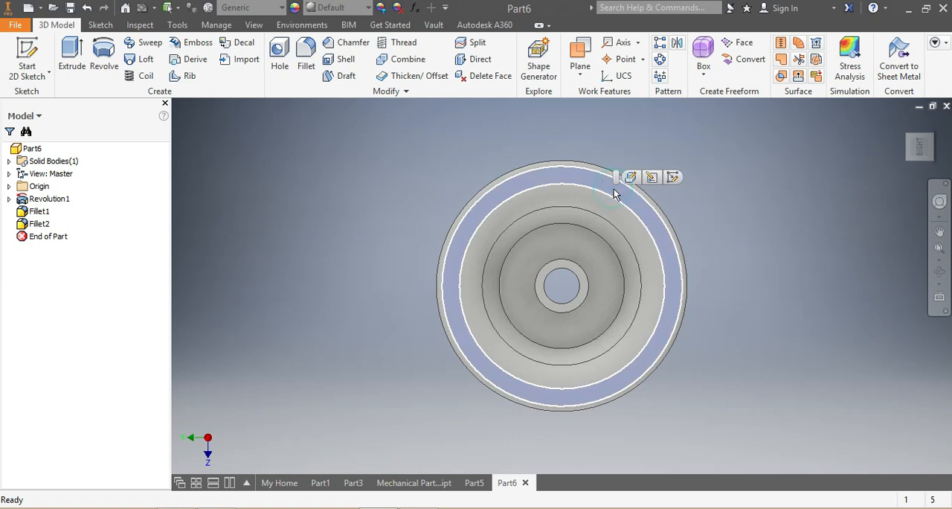
left_click(672, 179)
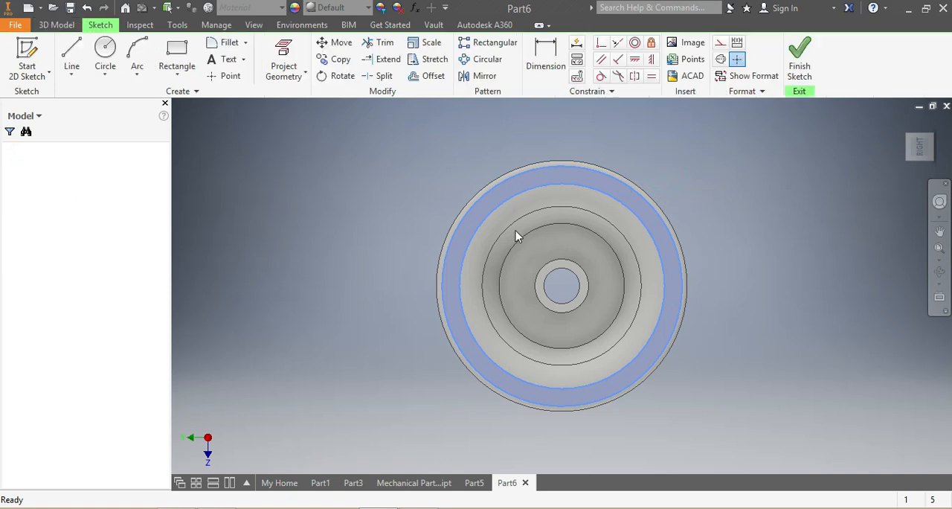
left_click(105, 49)
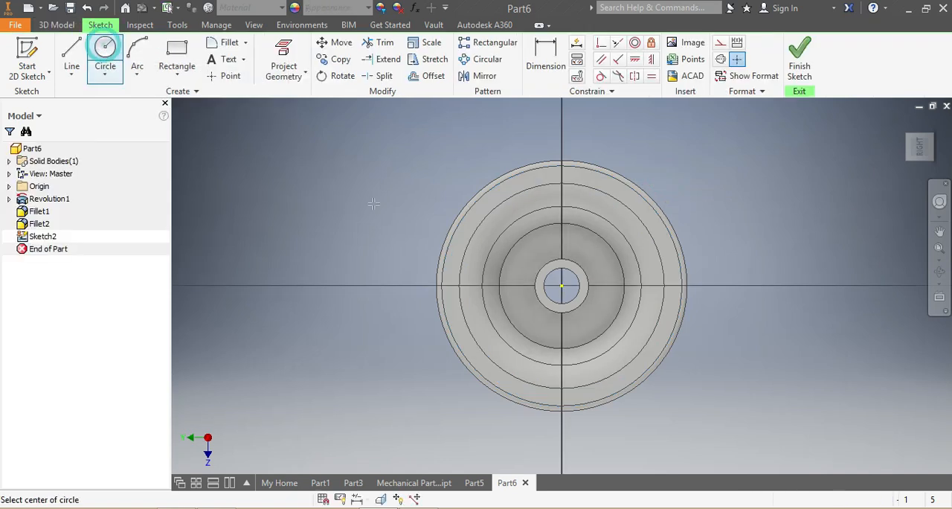
left_click(563, 285)
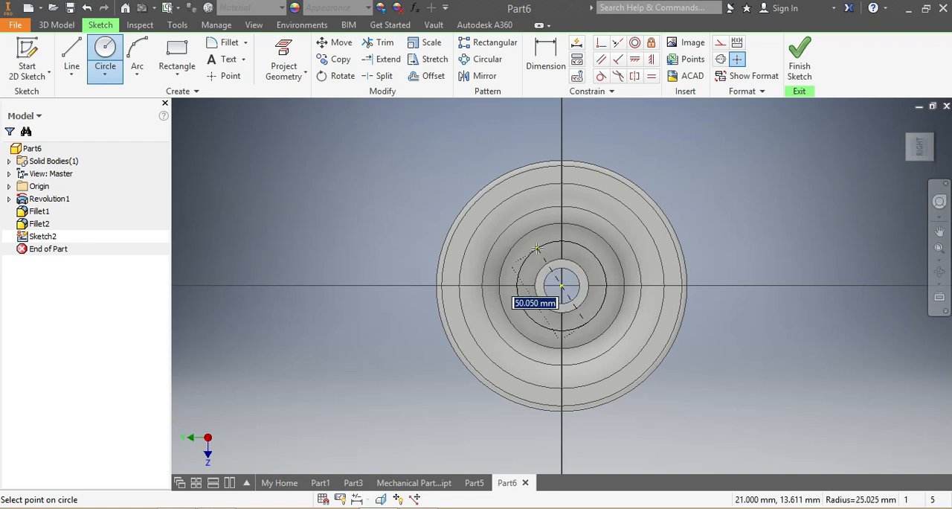
left_click(539, 246)
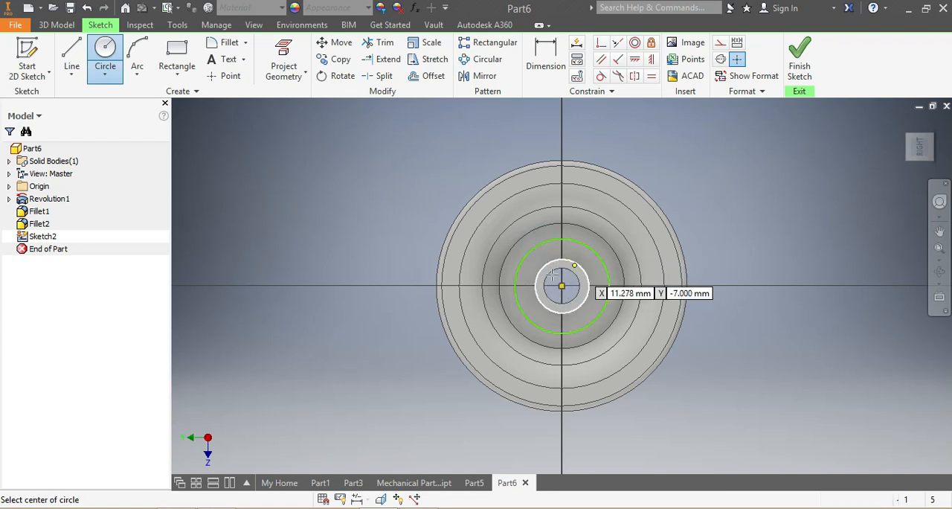
Step: Sketch a narrow upright rectangle about 5.3 mm wide and 11 mm tall across the upper edge of the hub bore
left_click(176, 53)
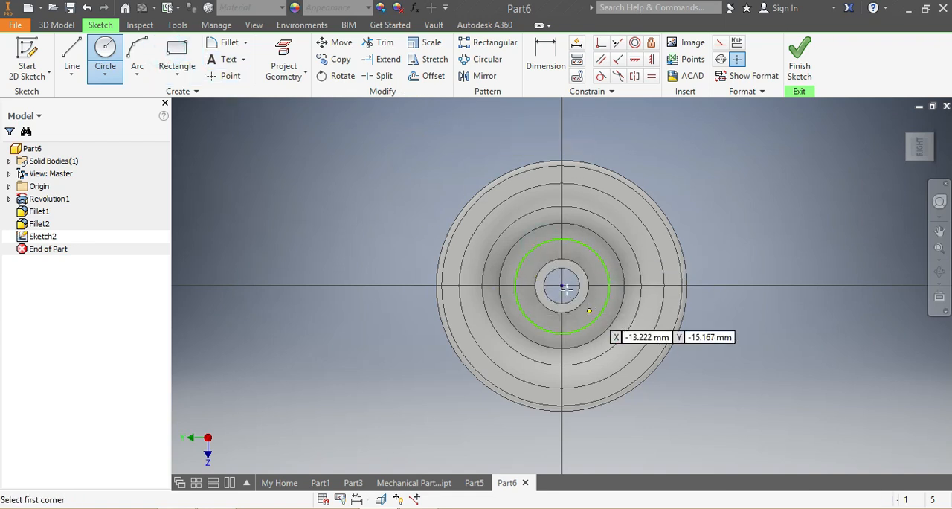
scroll(583, 300, "up", 3)
left_click(551, 239)
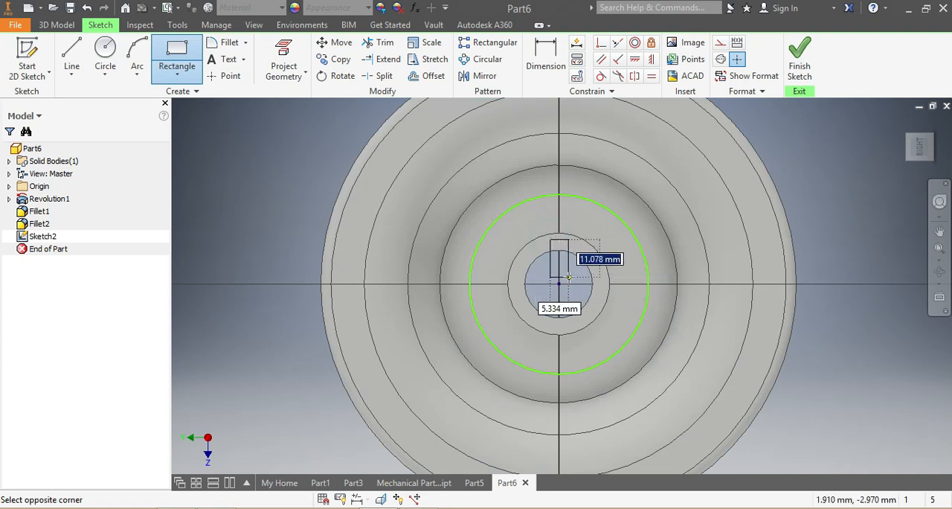
left_click(569, 277)
Step: Dimension the rectangle's top edge 12.5 mm above the wheel's centre
left_click(546, 54)
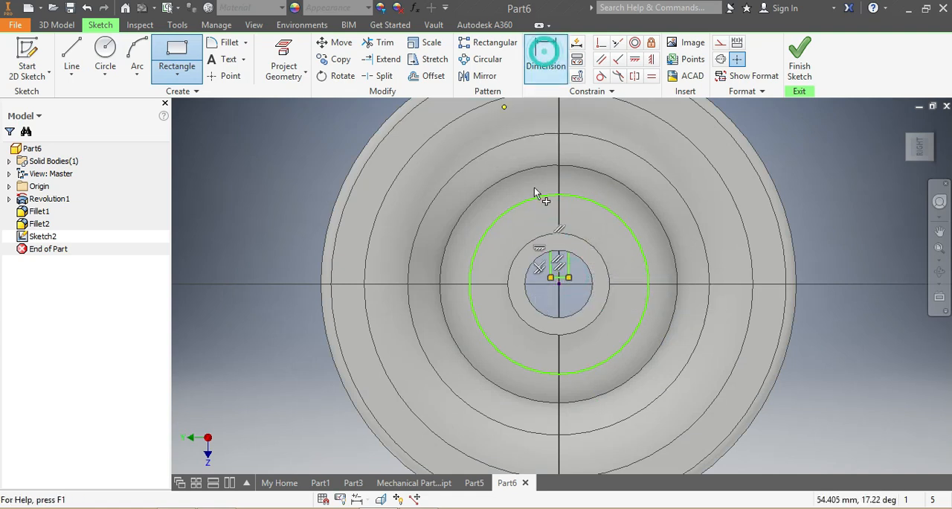
left_click(559, 240)
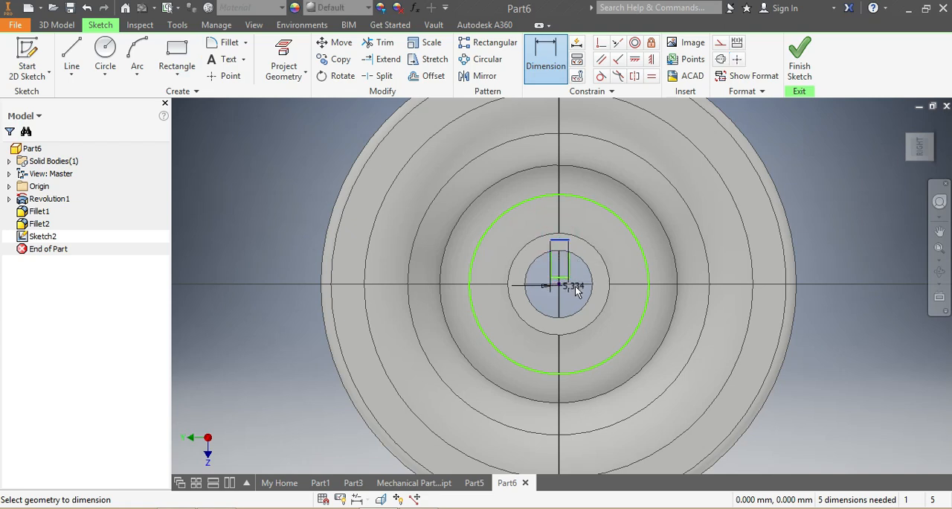
left_click(561, 284)
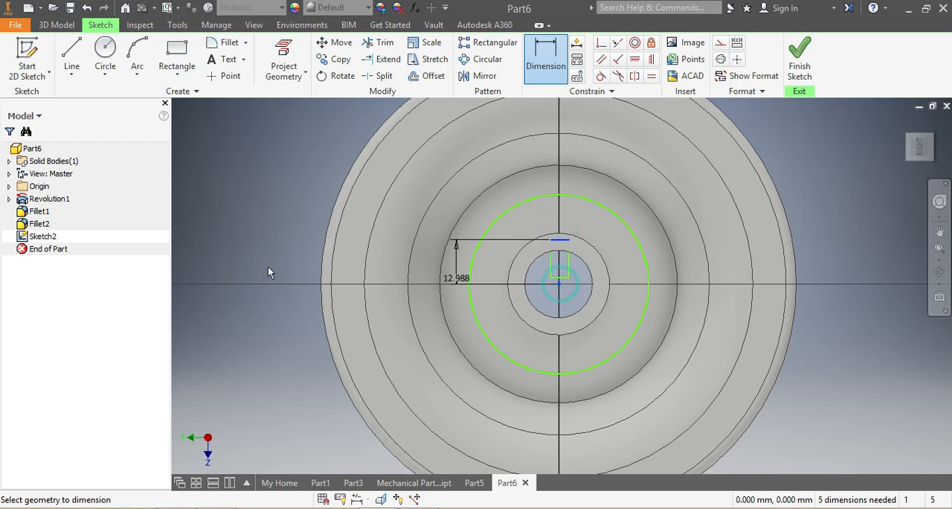
left_click(271, 269)
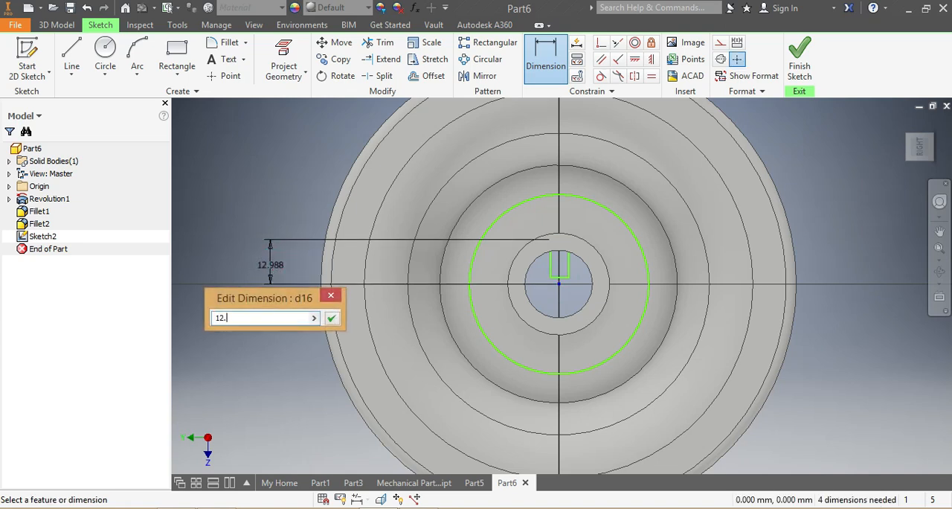
key("Return")
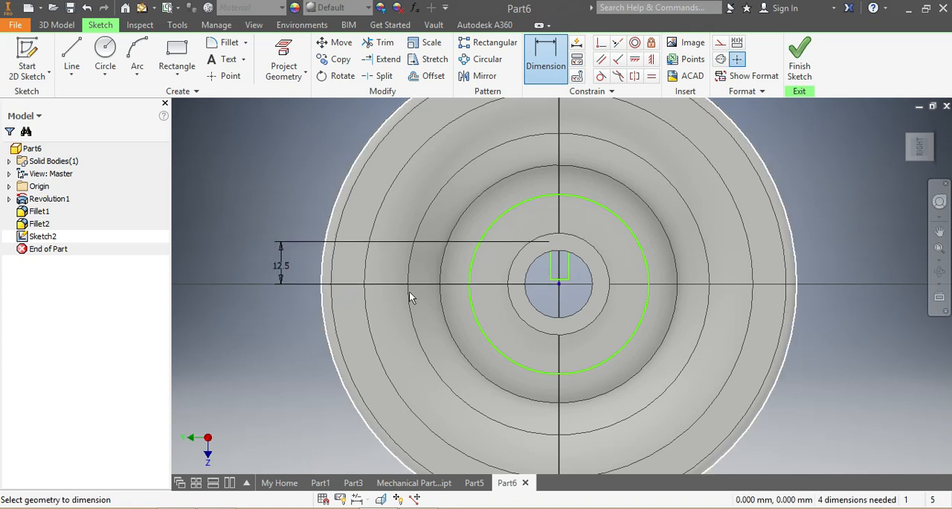
Step: Dimension the rectangle's right side 3 mm from the wheel's centre and set the rectangle's width to 6 mm
left_click(566, 267)
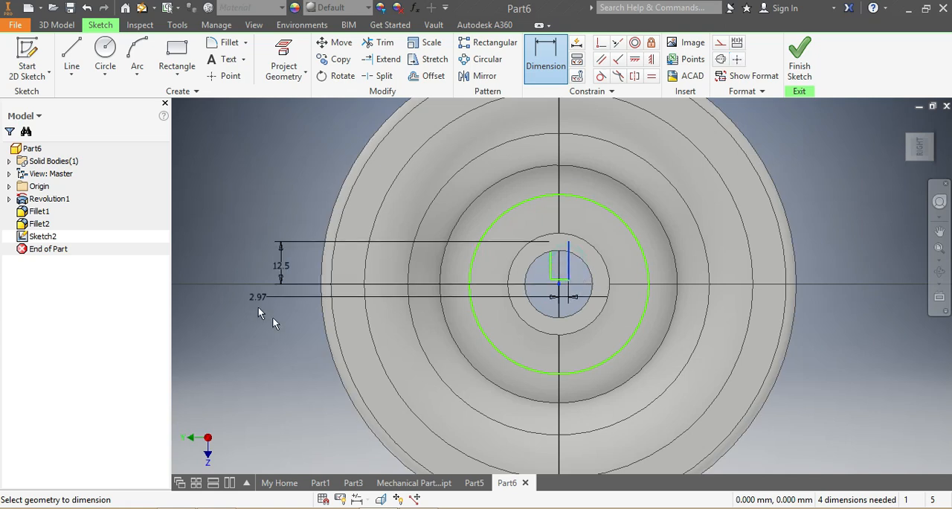
left_click(268, 314)
left_click(271, 316)
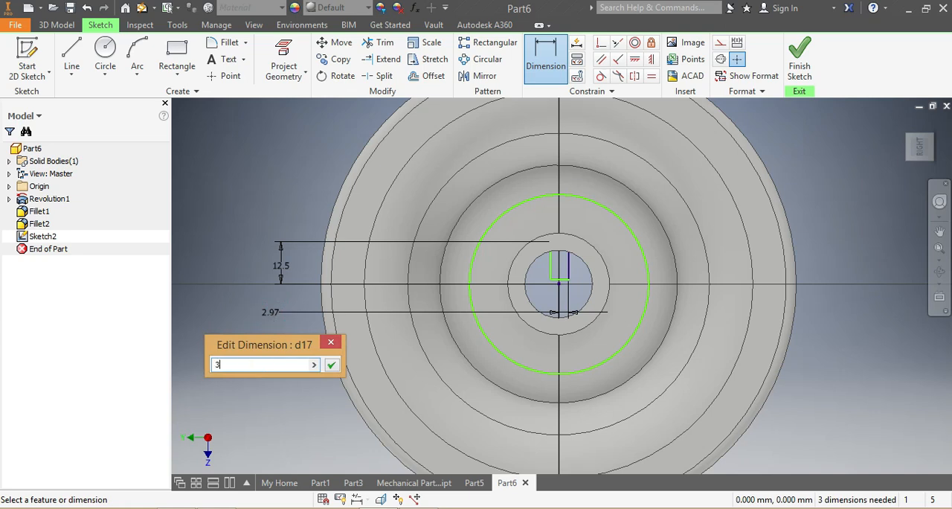
key("Return")
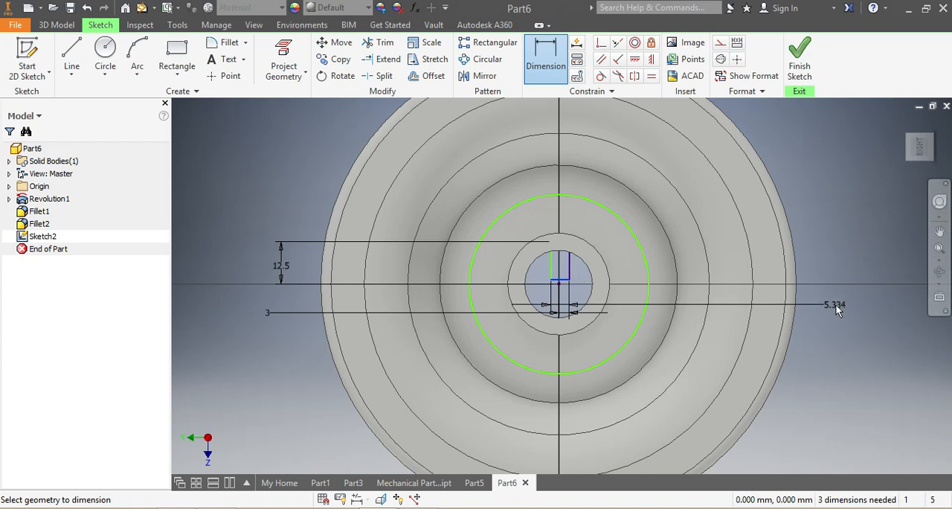
left_click(838, 300)
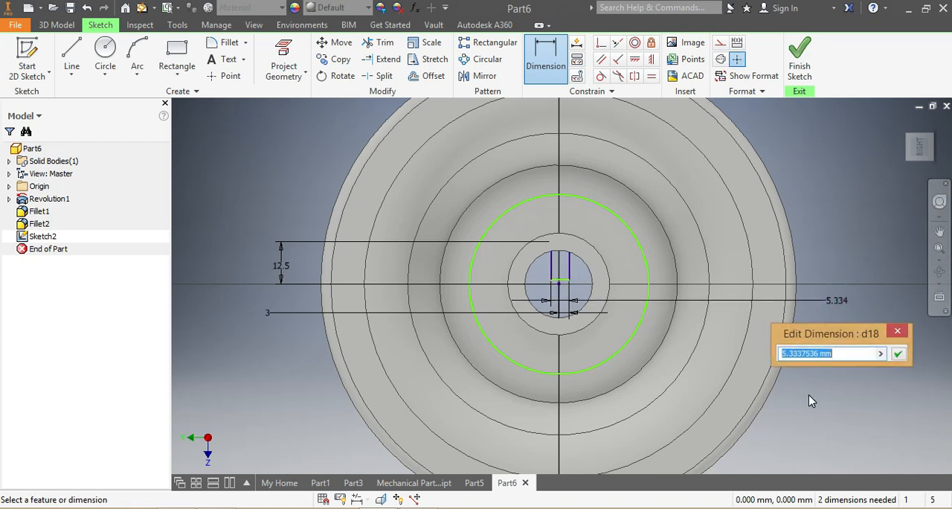
type("6")
key("Return")
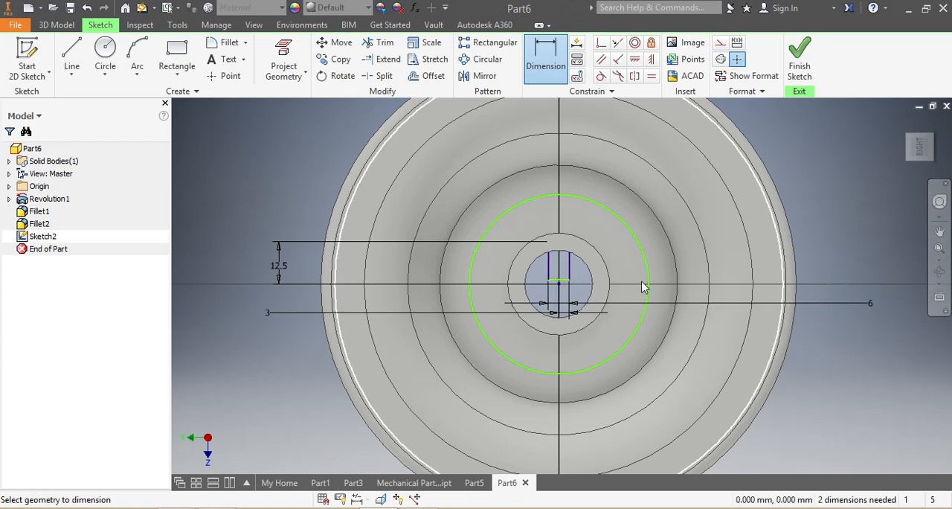
Step: Dimension the large circle around the wheel's centre to a diameter of 50 mm
left_click(531, 64)
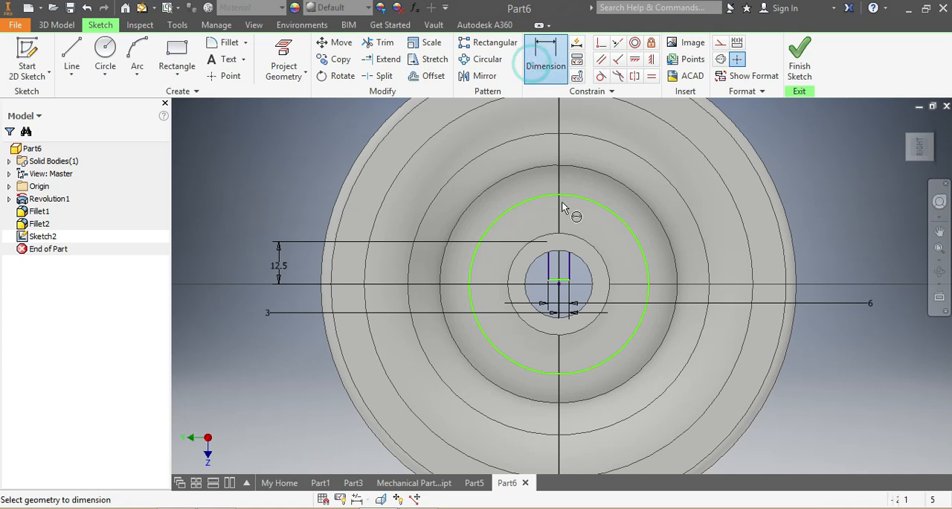
left_click(579, 196)
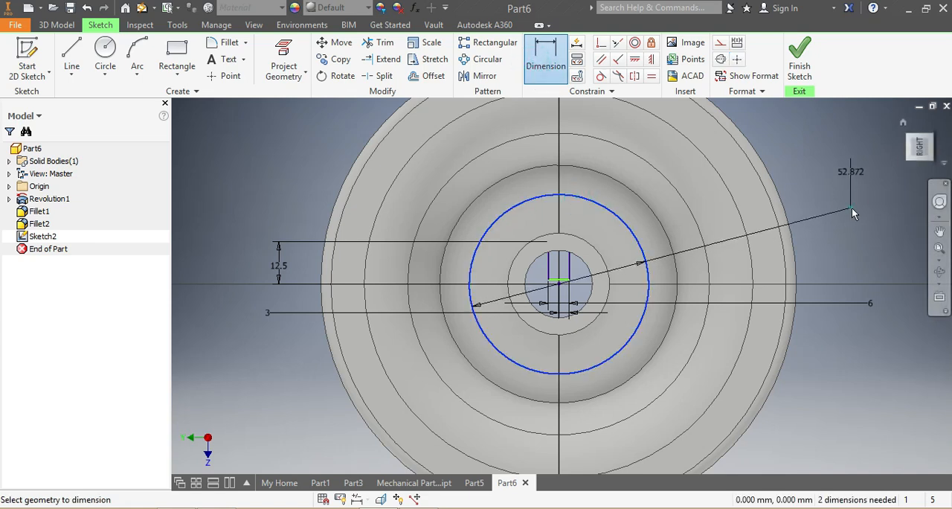
left_click(852, 209)
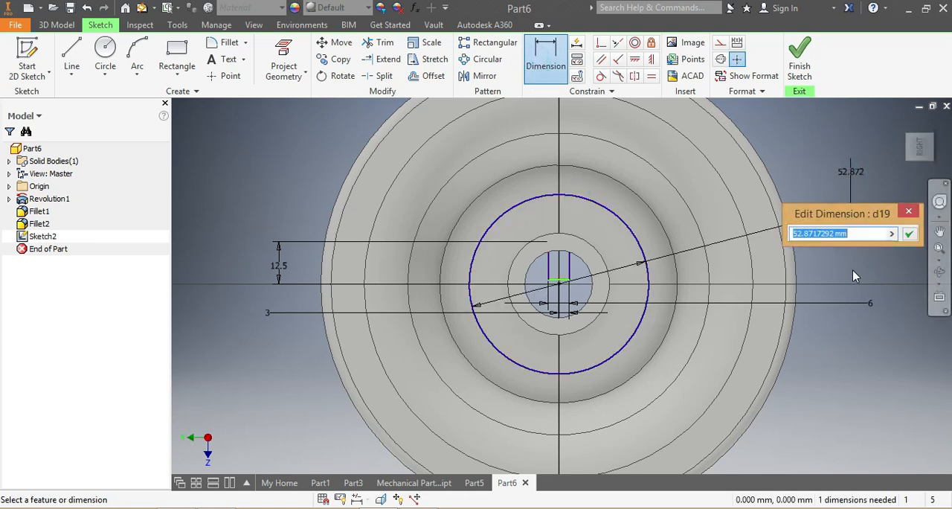
type("50")
key("Return")
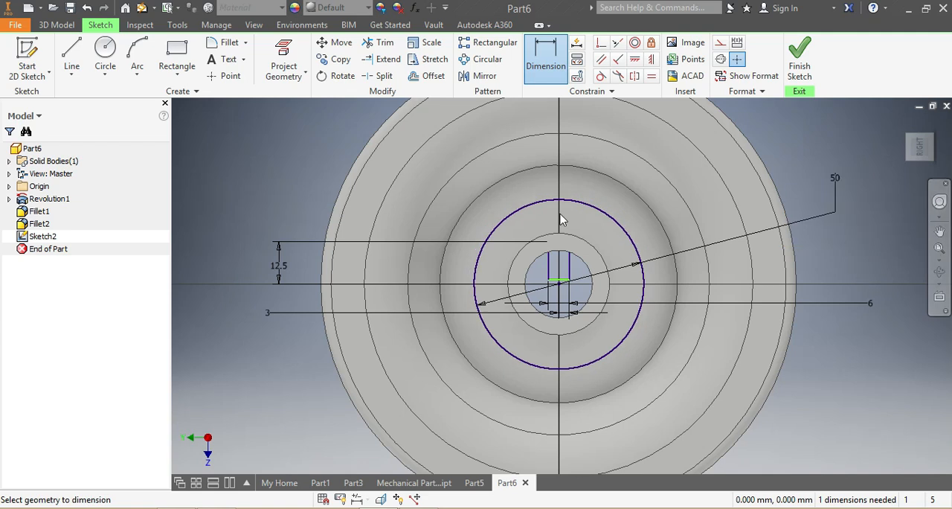
Step: Draw four circles, each about 12 to 17 mm in diameter, centred on the 50 mm circle's upper, right, lower and left quadrant points
left_click(105, 51)
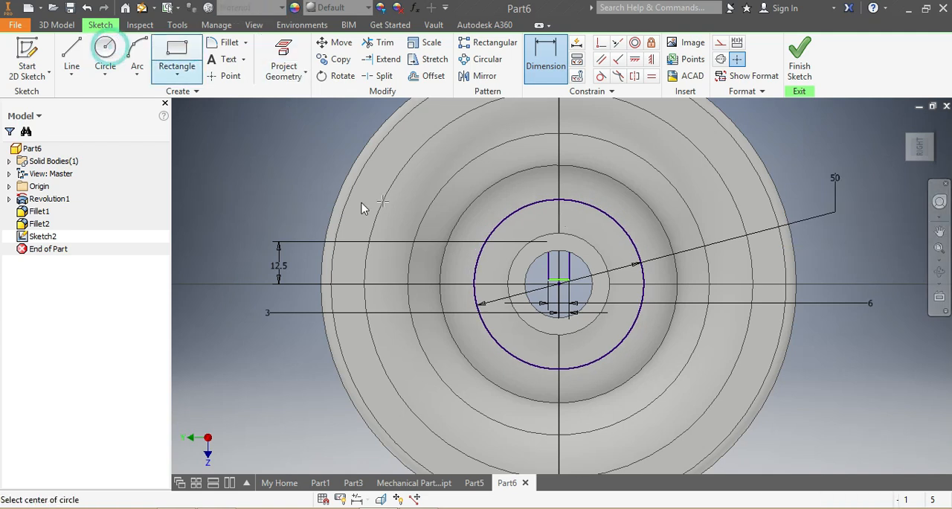
left_click(559, 199)
left_click(546, 185)
left_click(643, 283)
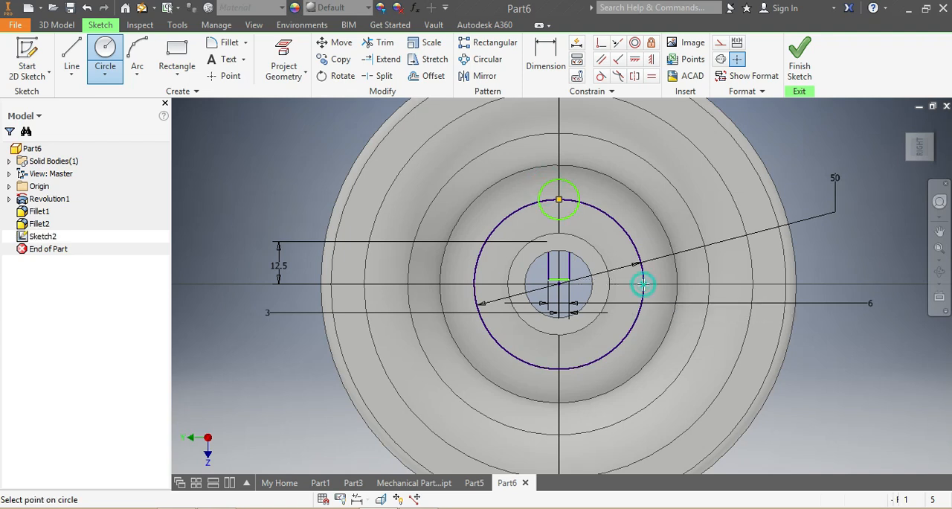
left_click(615, 284)
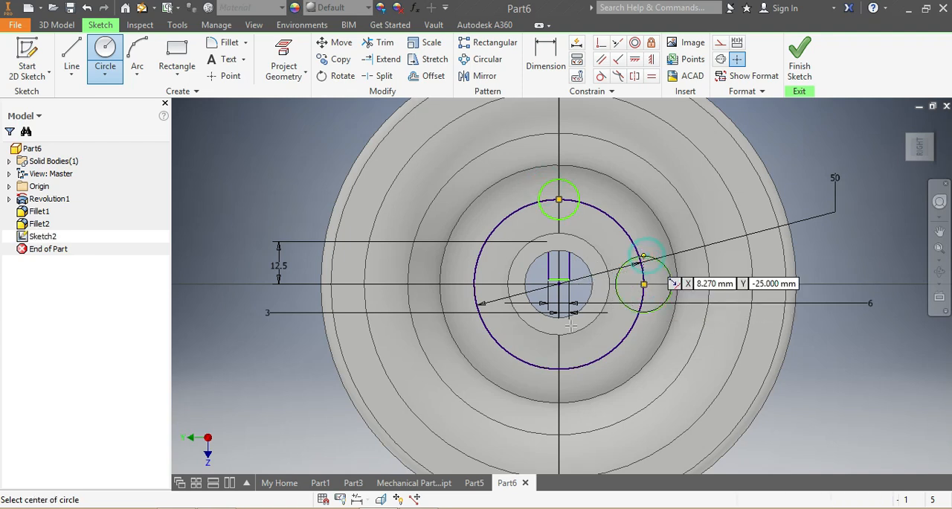
left_click(559, 368)
left_click(538, 360)
left_click(474, 285)
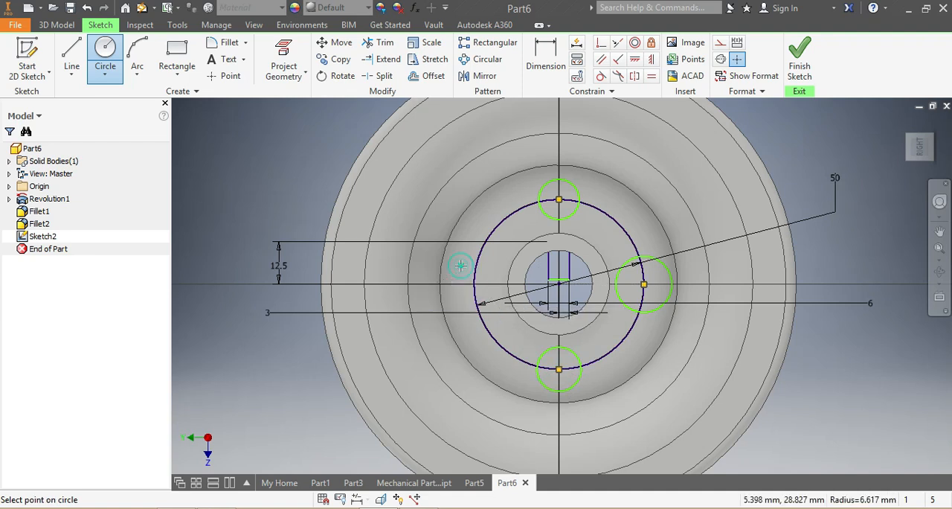
left_click(459, 265)
Step: Dimension the upper small circle to a diameter of 15 mm
left_click(547, 48)
key("d")
left_click(575, 187)
left_click(805, 148)
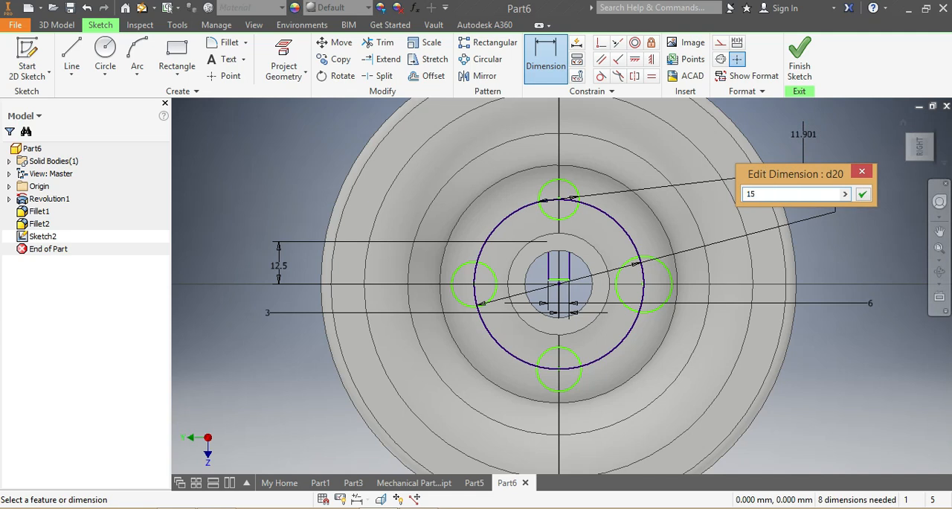
type("15")
key("Return")
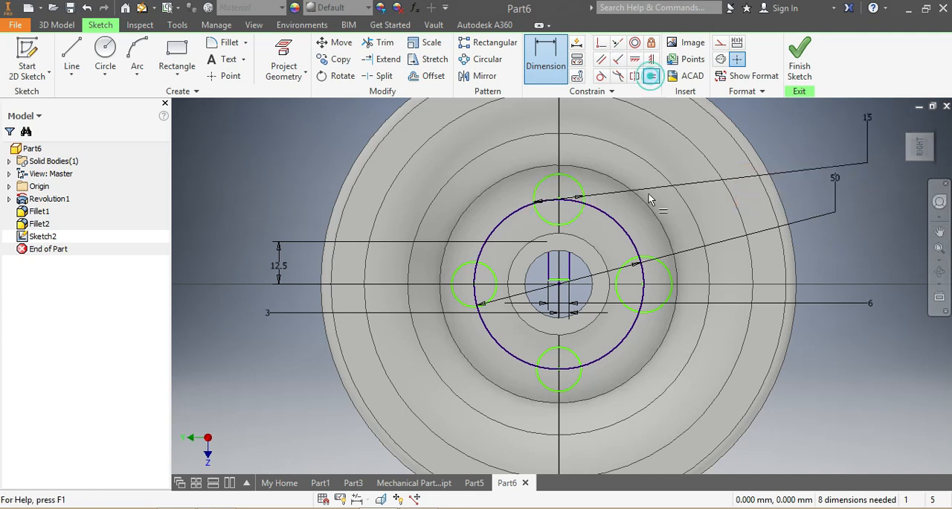
Step: Apply Equal constraints so the right, lower and left small circles match the 15 mm circle
left_click(646, 258)
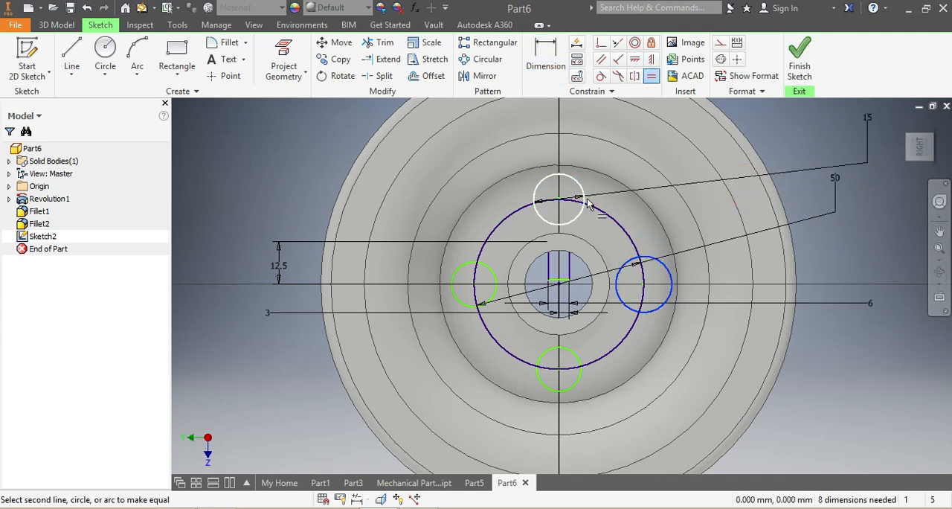
left_click(605, 368)
left_click(652, 308)
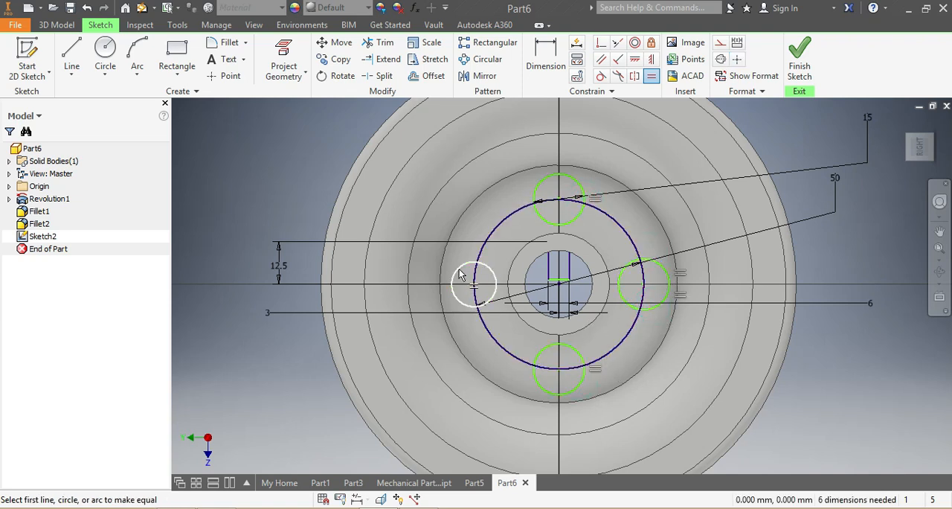
left_click(535, 195)
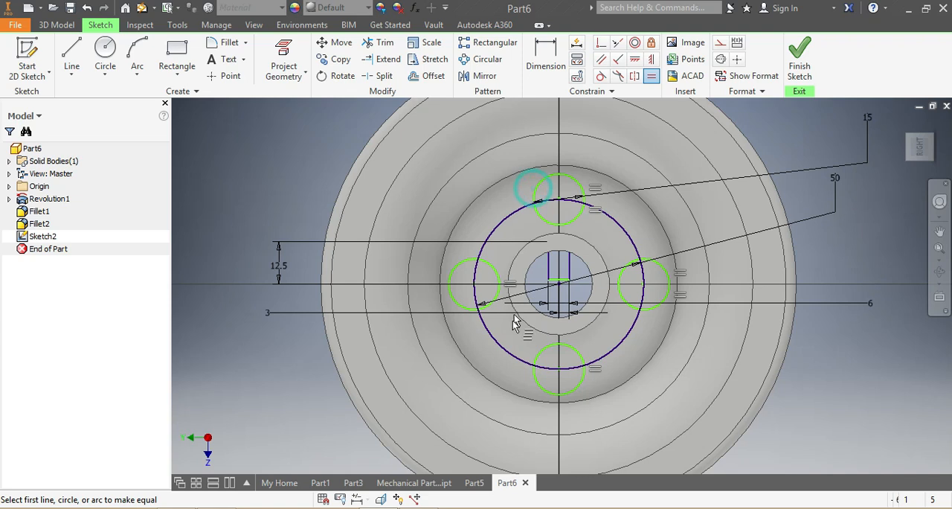
scroll(511, 327, "down", 5)
scroll(477, 340, "up", 3)
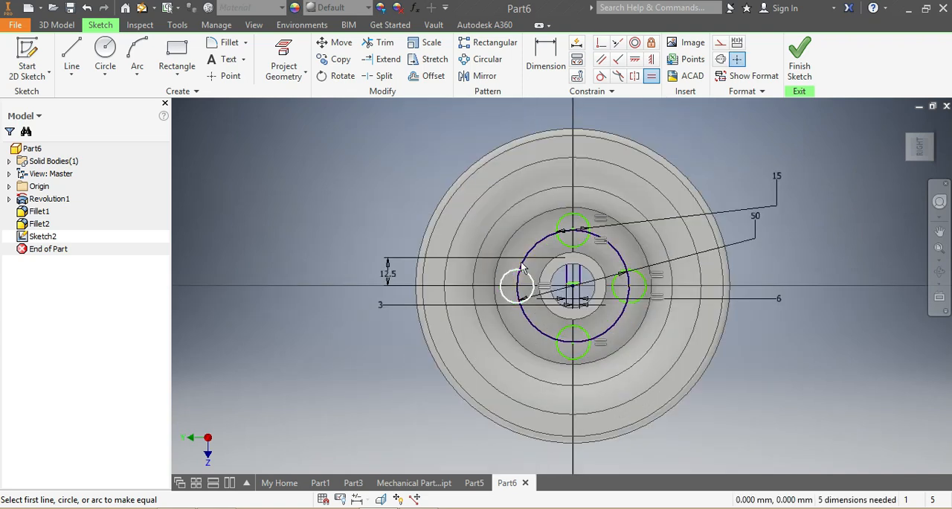
key("Escape")
Step: Delete the 50 mm circle that passes through the centres of the four small circles
left_click(535, 242)
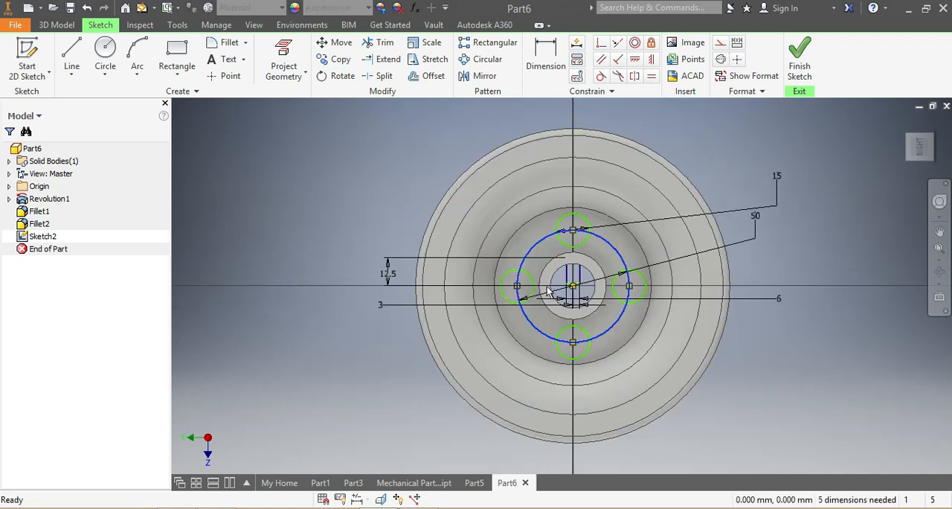
key("Delete")
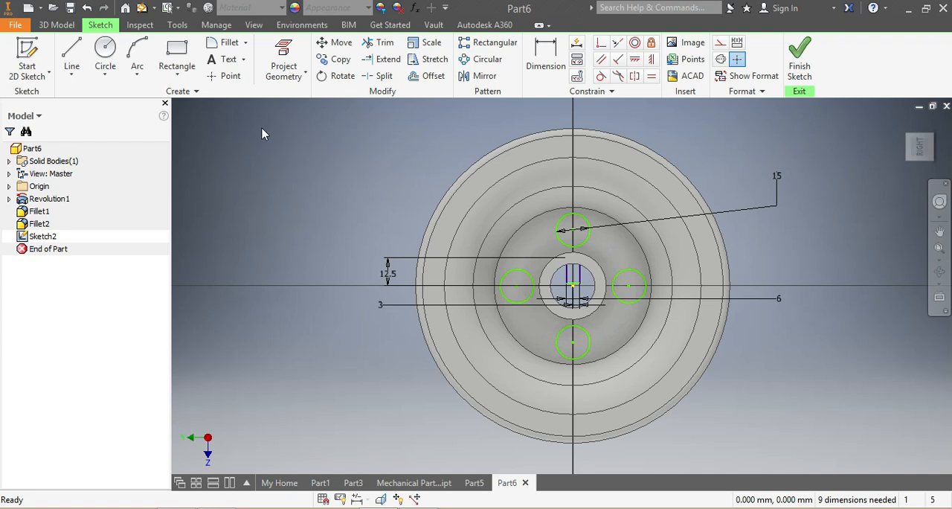
Step: Cut the four 15 mm circles and the keyway rectangle through the wheel with a symmetric 200 mm extrusion
left_click(63, 26)
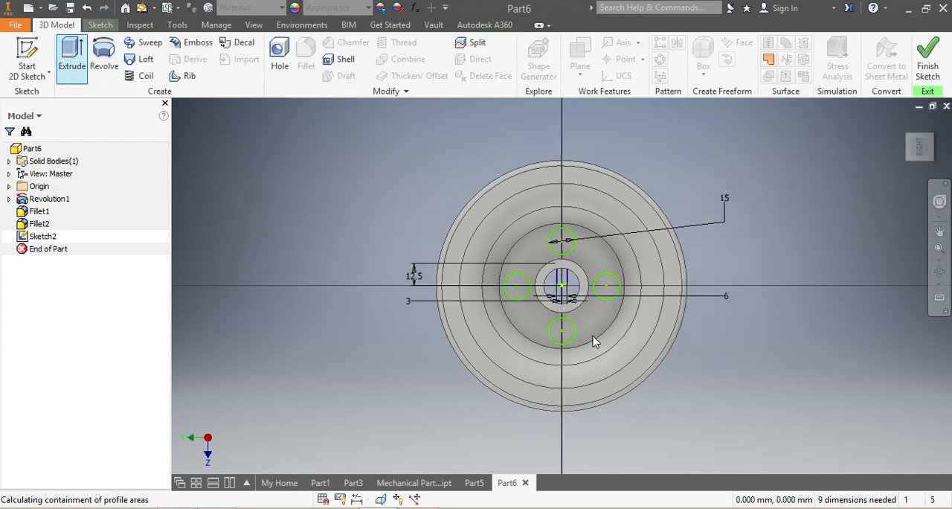
scroll(566, 255, "up", 2)
left_click(567, 249)
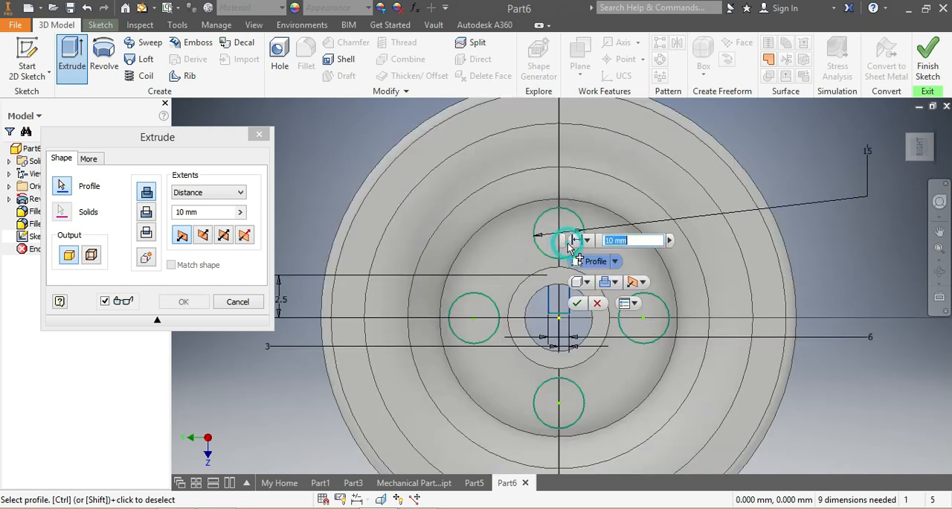
left_click(463, 309)
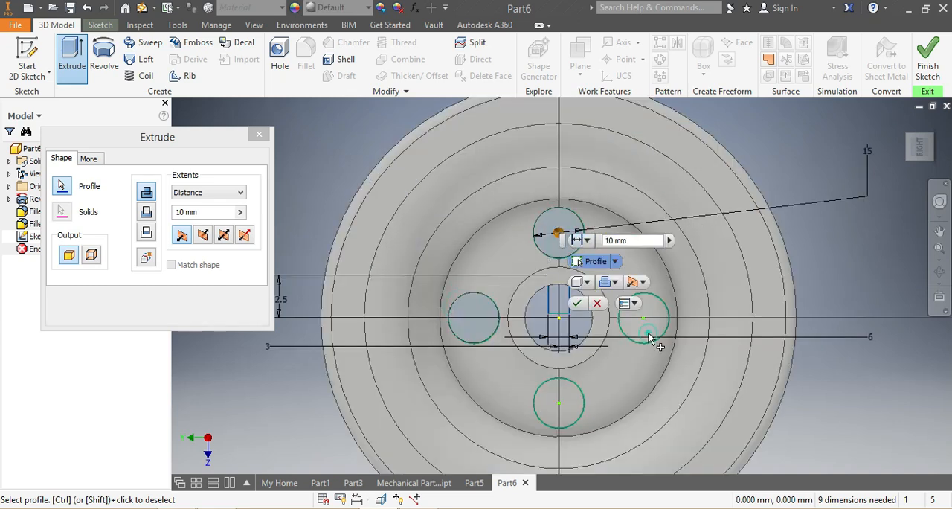
left_click(648, 332)
left_click(573, 411)
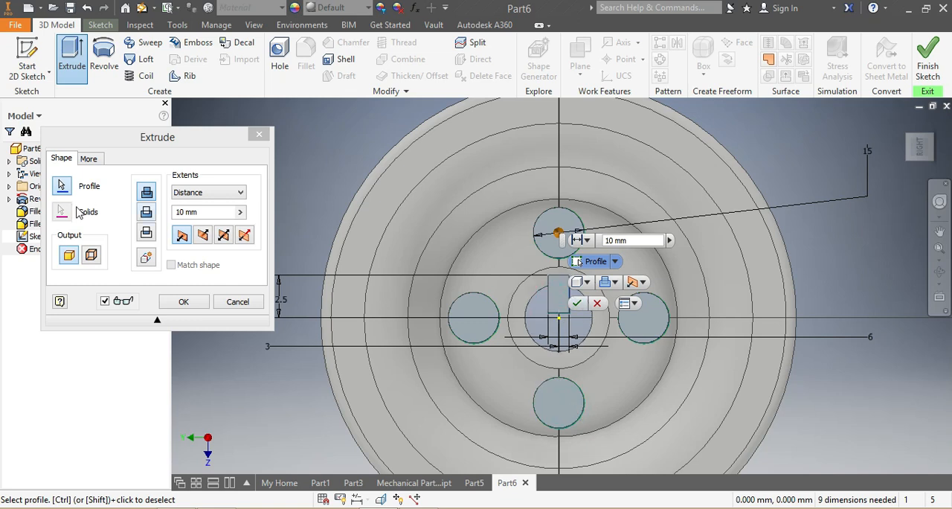
double_click(184, 212)
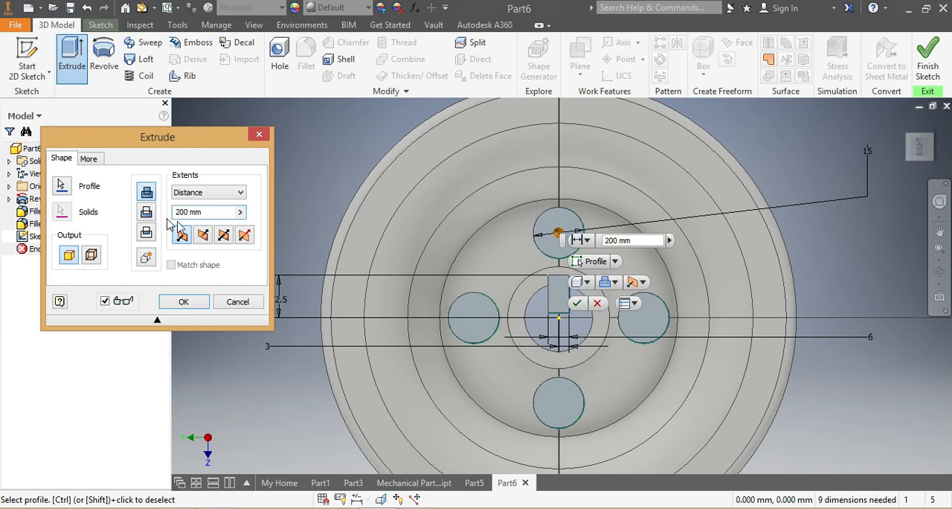
left_click(222, 237)
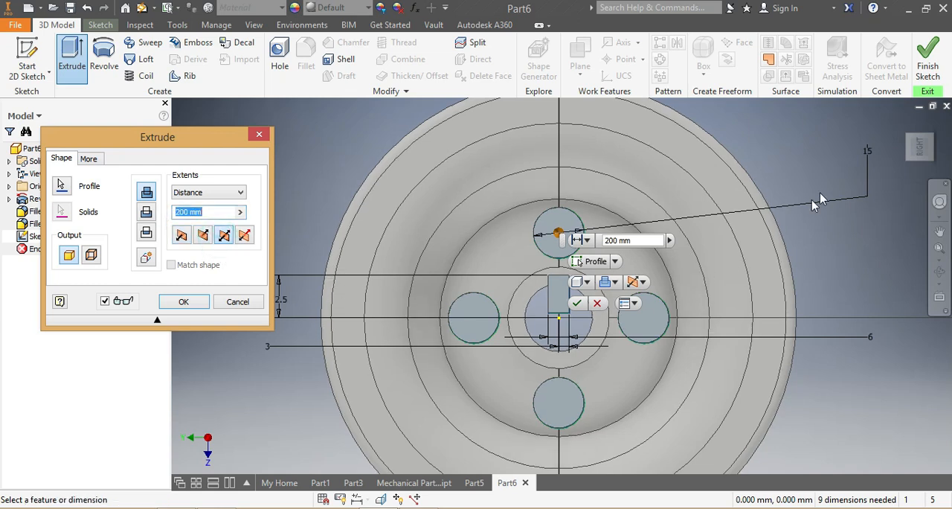
left_click_drag(920, 154, 545, 329)
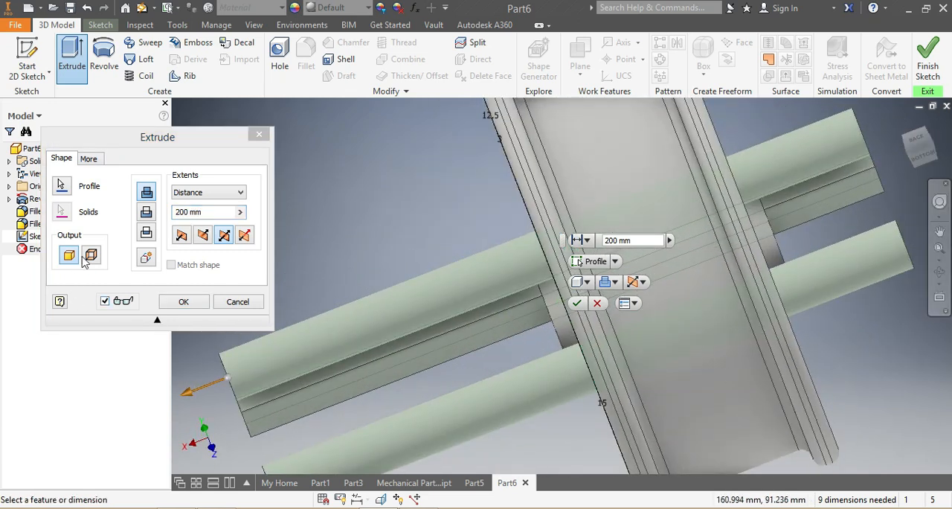
left_click(146, 215)
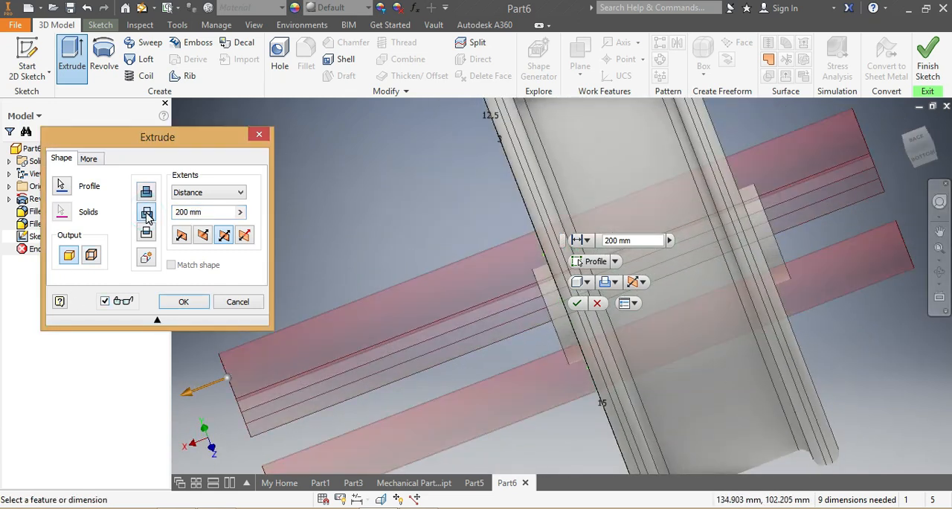
left_click(578, 304)
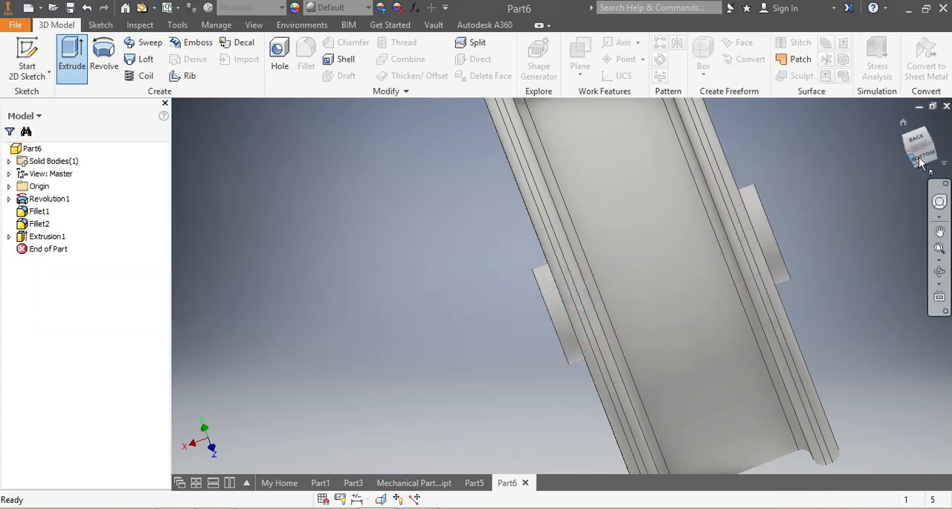
Step: Assign the material Steel, Mild to the wheel
left_click_drag(876, 169, 606, 326)
scroll(747, 273, "up", 4)
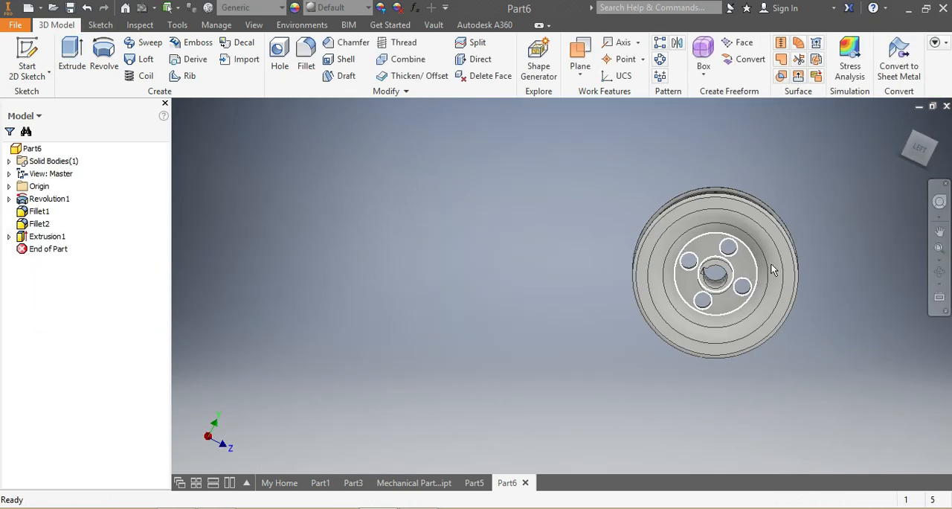
scroll(790, 244, "down", 3)
mouse_move(919, 155)
left_mouse_down()
mouse_move(733, 246)
mouse_move(692, 227)
mouse_move(688, 112)
mouse_move(643, 112)
mouse_move(647, 171)
mouse_move(685, 175)
mouse_move(733, 134)
mouse_move(781, 130)
mouse_move(715, 175)
mouse_move(610, 186)
mouse_move(573, 127)
mouse_move(562, 231)
mouse_move(588, 357)
mouse_move(2, 386)
left_mouse_up()
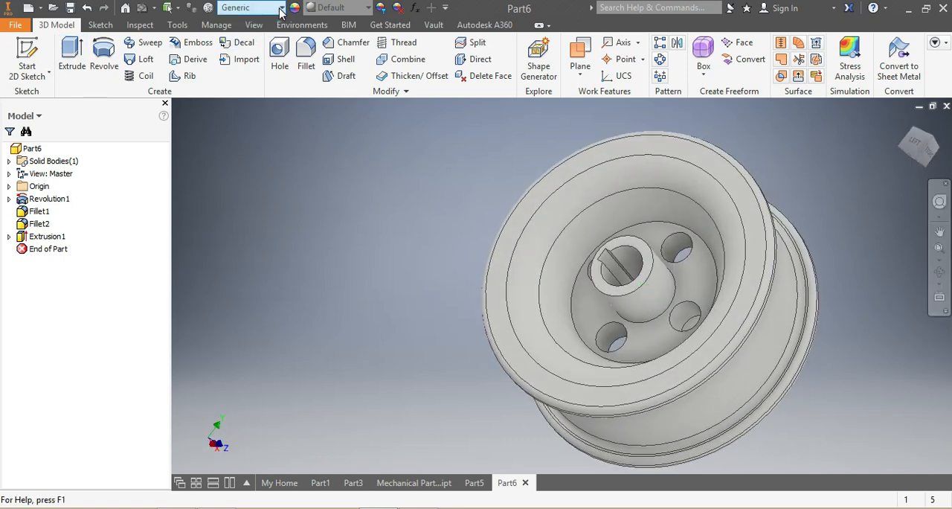
left_click(250, 7)
scroll(312, 238, "down", 15)
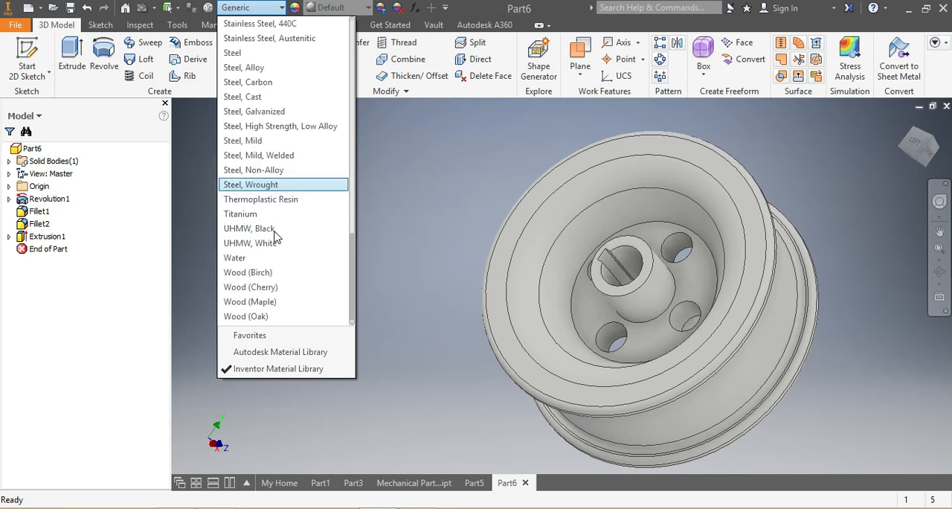
left_click(251, 140)
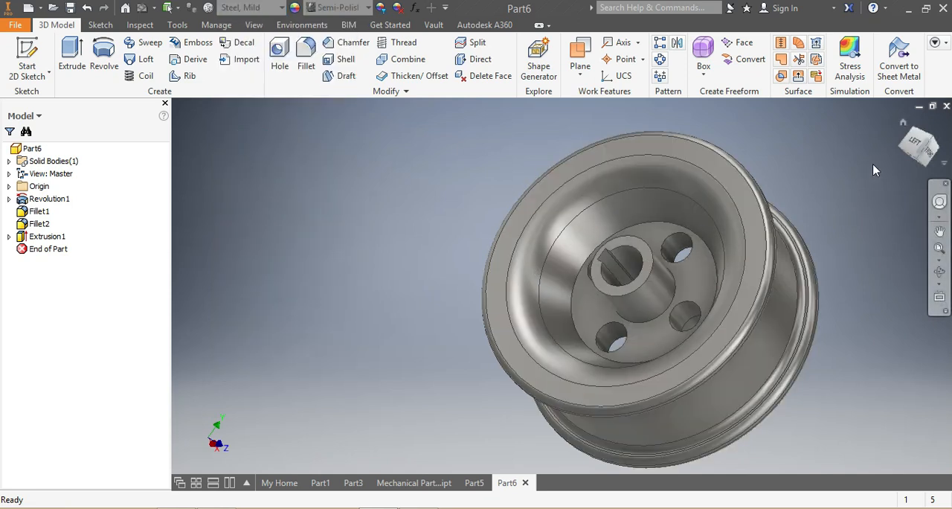
Step: Create a work plane at 0 offset from the XZ plane and start a sketch on it
mouse_move(919, 151)
left_mouse_down()
mouse_move(875, 165)
mouse_move(811, 155)
mouse_move(778, 134)
mouse_move(826, 112)
mouse_move(929, 166)
mouse_move(916, 151)
left_mouse_up()
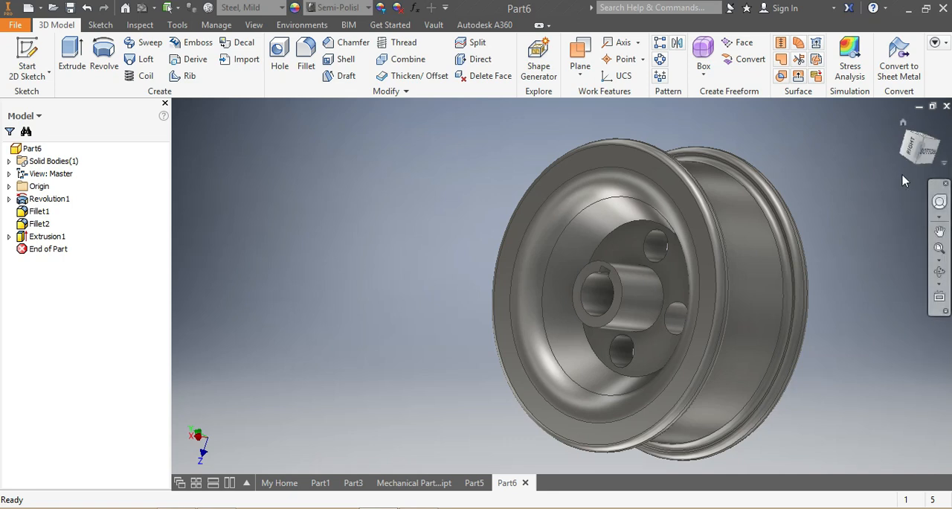
mouse_move(909, 154)
left_mouse_down()
mouse_move(800, 158)
mouse_move(837, 122)
mouse_move(889, 152)
mouse_move(796, 141)
mouse_move(863, 167)
mouse_move(856, 138)
mouse_move(885, 175)
mouse_move(826, 149)
mouse_move(886, 167)
mouse_move(796, 157)
mouse_move(802, 142)
mouse_move(852, 165)
mouse_move(827, 178)
mouse_move(802, 171)
mouse_move(914, 155)
mouse_move(859, 147)
mouse_move(858, 113)
mouse_move(860, 150)
mouse_move(867, 119)
mouse_move(833, 134)
mouse_move(900, 150)
left_mouse_up()
left_click(912, 148)
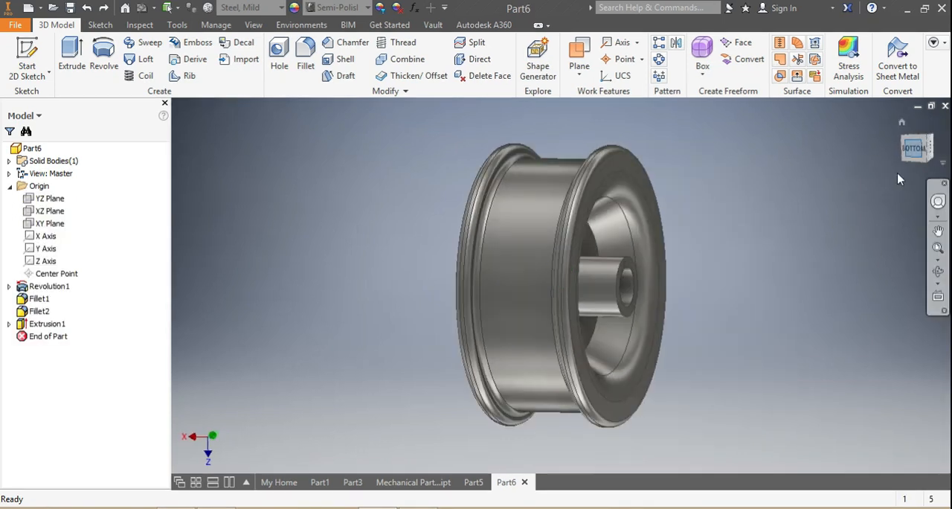
left_click(574, 62)
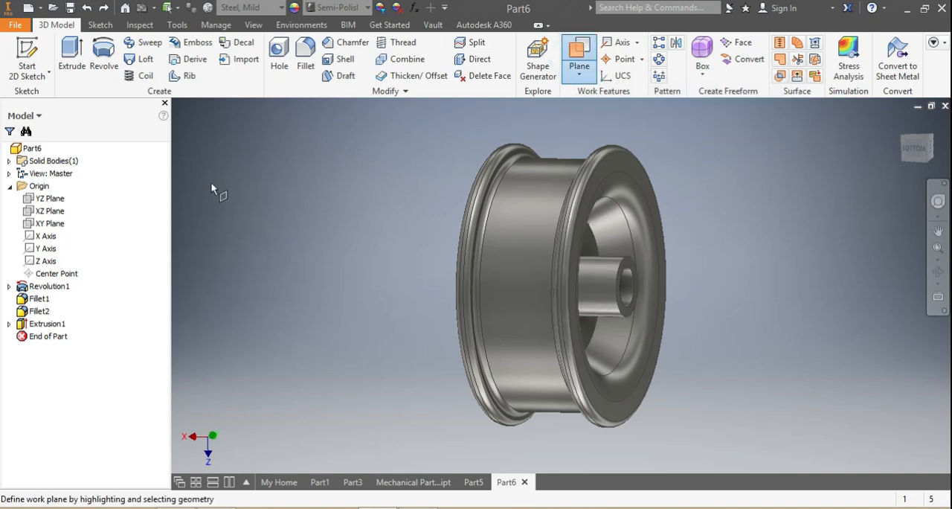
left_click(51, 212)
left_click_drag(626, 133, 612, 139)
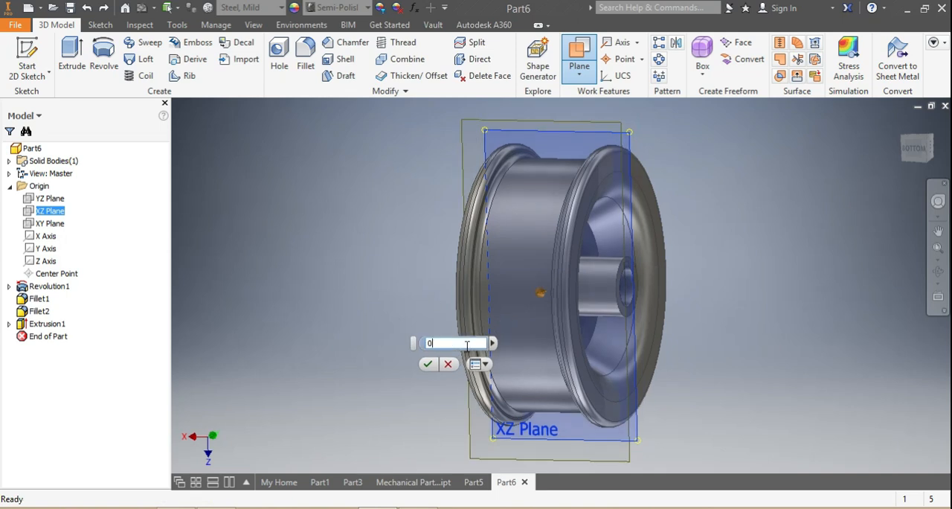
left_click(426, 366)
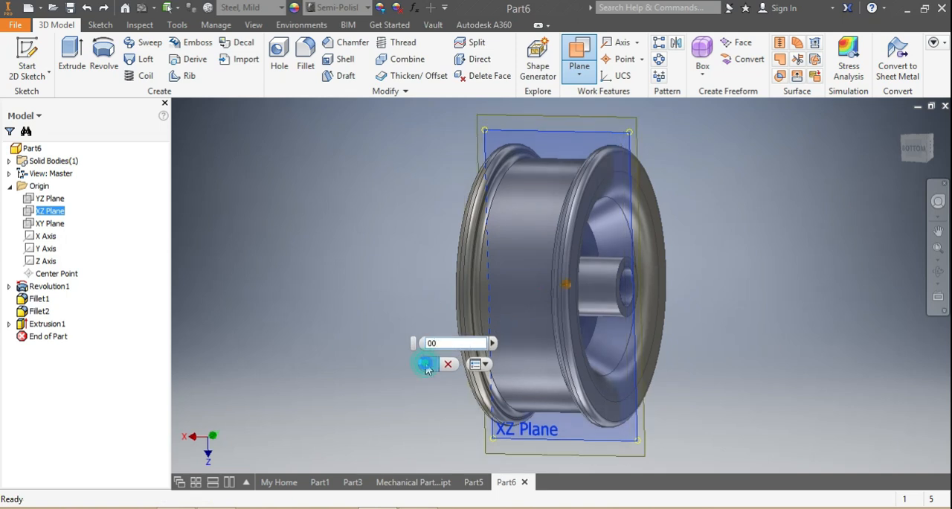
left_click(633, 141)
left_click(642, 171)
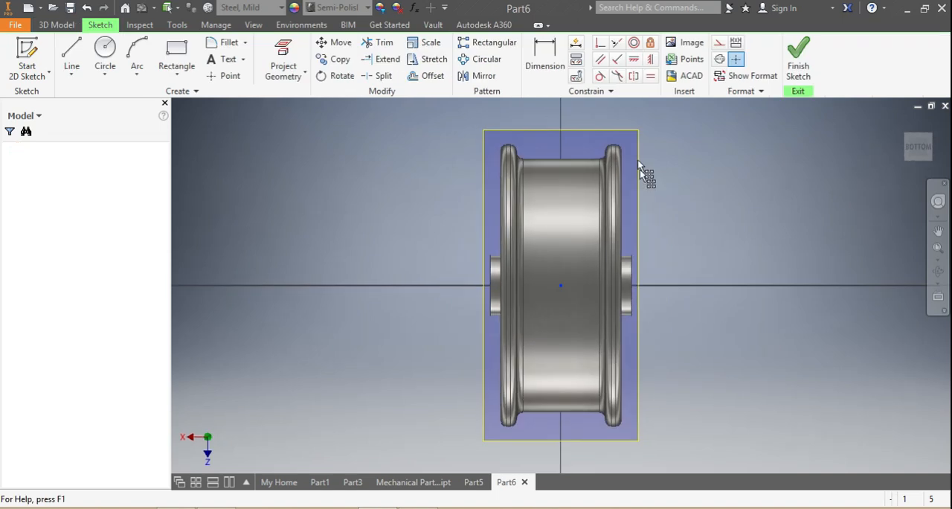
Step: Slice the graphics at the sketch plane to examine the wheel's internal cross-section, and finish the sketch
right_click(640, 142)
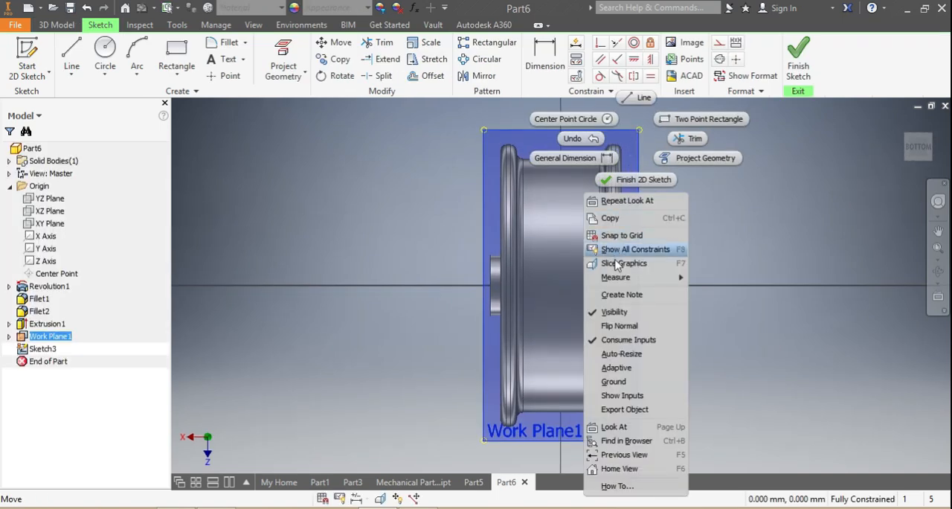
left_click(622, 265)
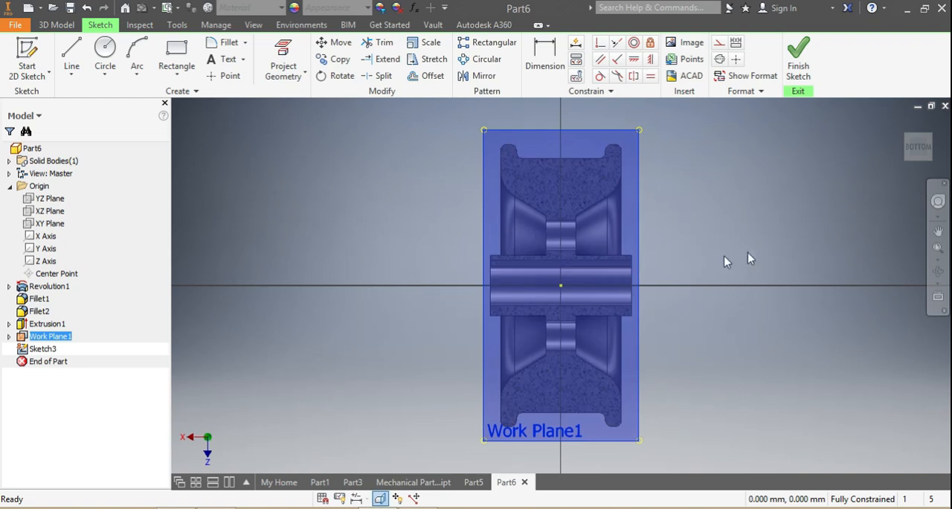
left_click(909, 153)
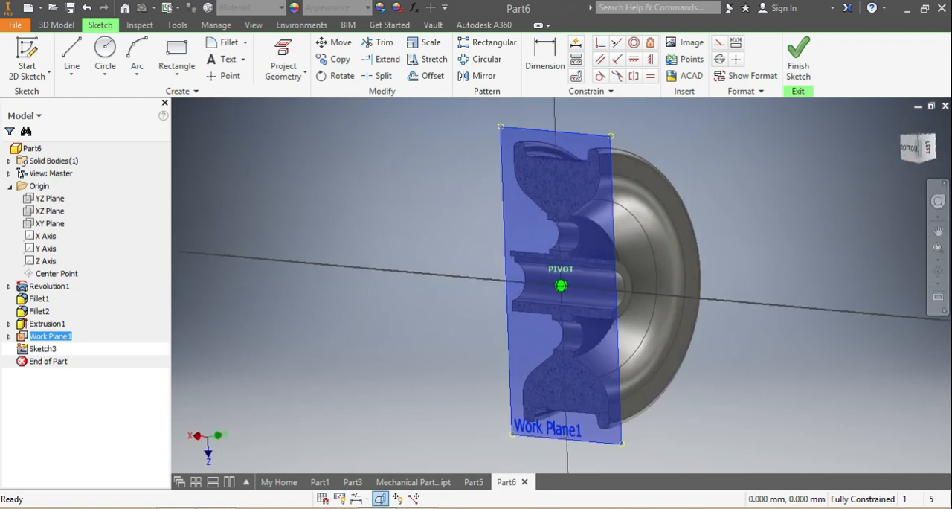
scroll(603, 287, "up", 3)
scroll(603, 285, "down", 3)
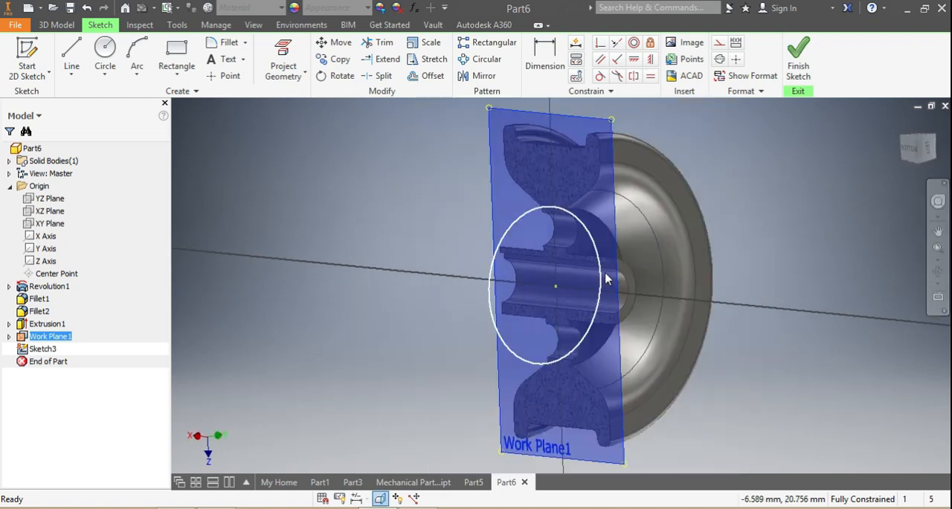
scroll(620, 303, "down", 2)
scroll(637, 313, "up", 3)
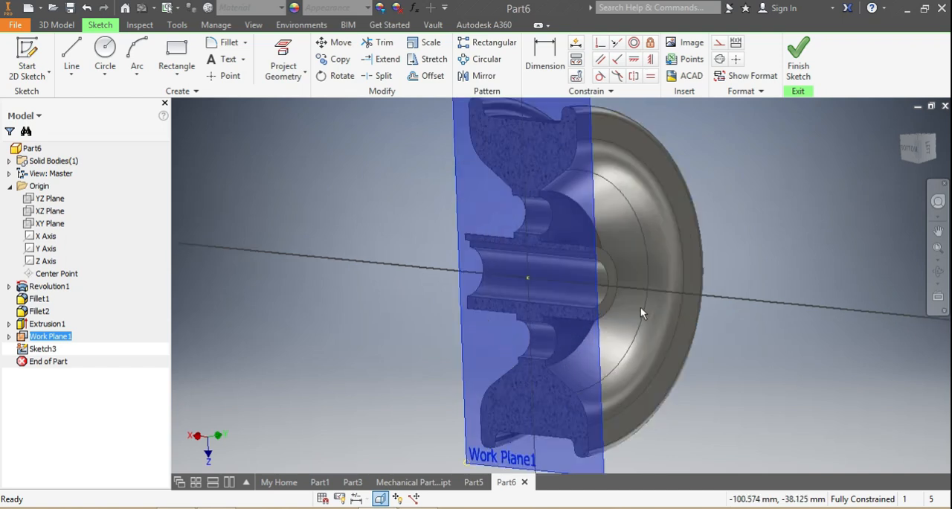
mouse_move(914, 158)
left_mouse_down()
mouse_move(856, 165)
mouse_move(837, 216)
mouse_move(808, 181)
mouse_move(817, 158)
mouse_move(856, 162)
mouse_move(876, 190)
mouse_move(855, 217)
mouse_move(878, 205)
left_mouse_up()
mouse_move(530, 279)
middle_mouse_down("shift")
mouse_move(529, 316)
mouse_move(428, 298)
middle_mouse_up("shift")
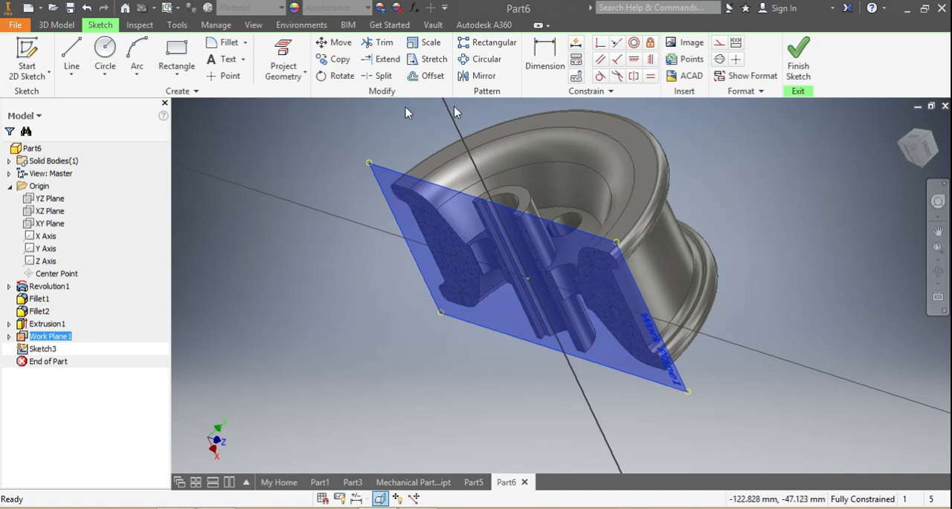
left_click(801, 64)
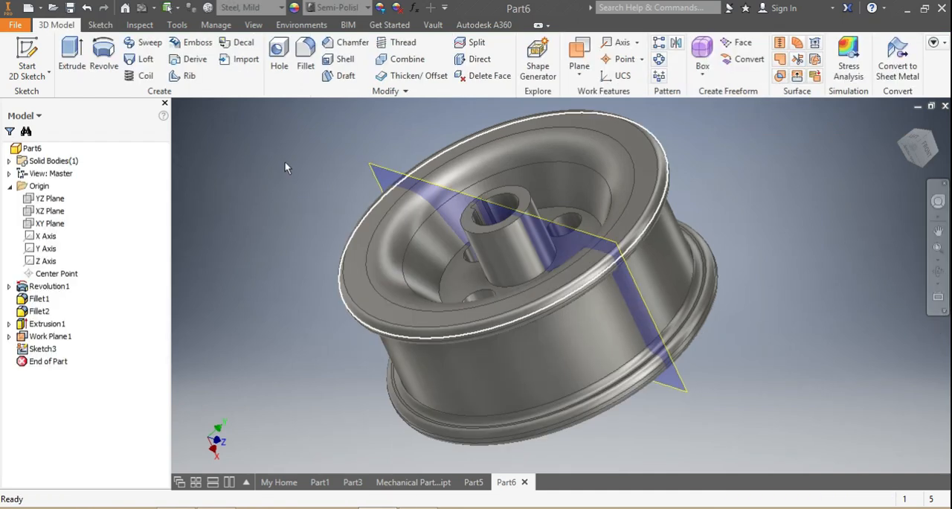
Step: Create a Standard (mm).ipt part and sketch a wide rectangle on the horizontal axis, with a thinner full-width rectangle along its lower edge
left_click(28, 9)
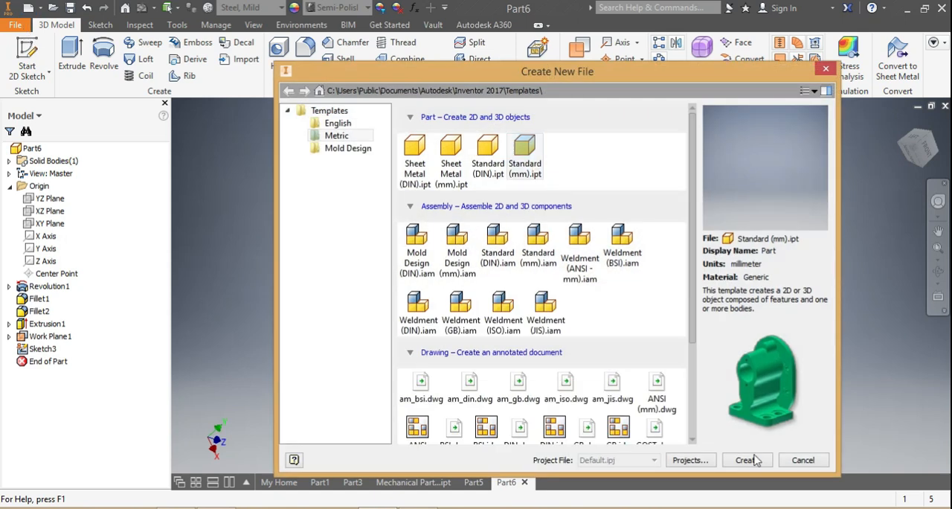
left_click(748, 459)
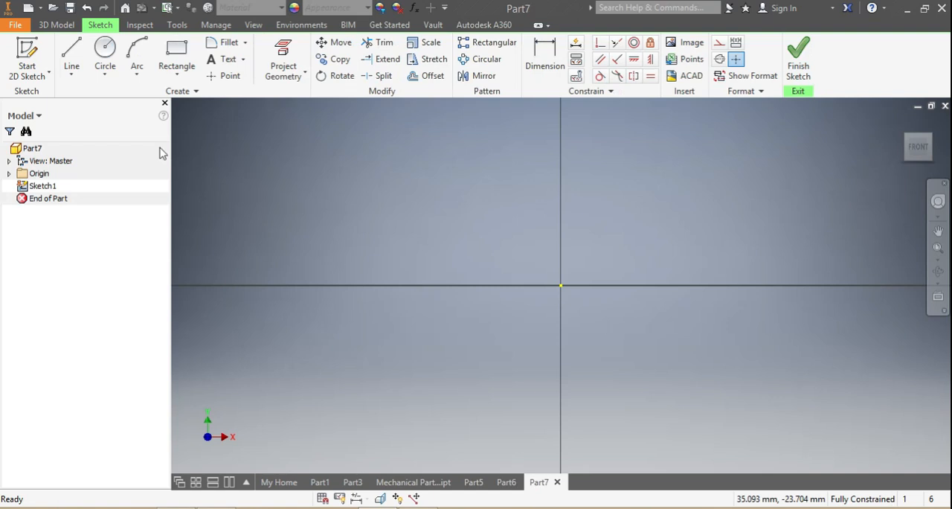
left_click(174, 50)
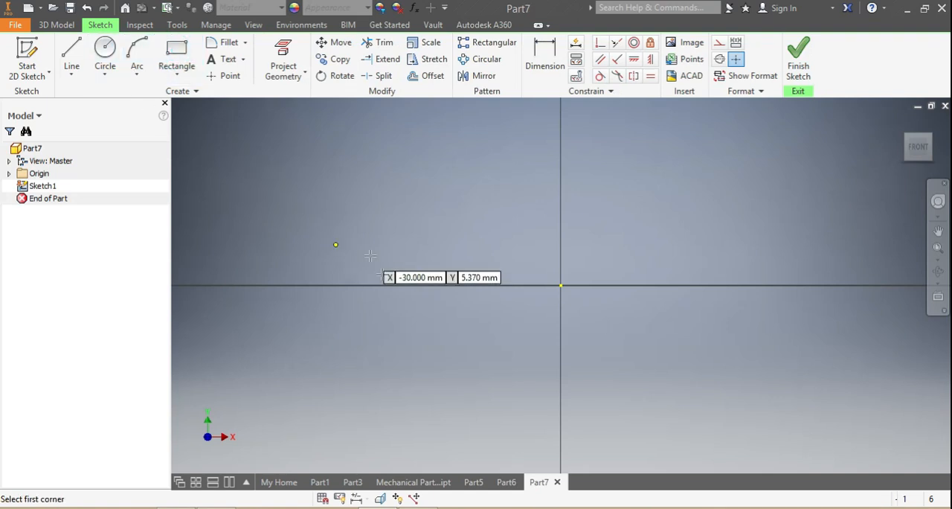
left_click(389, 285)
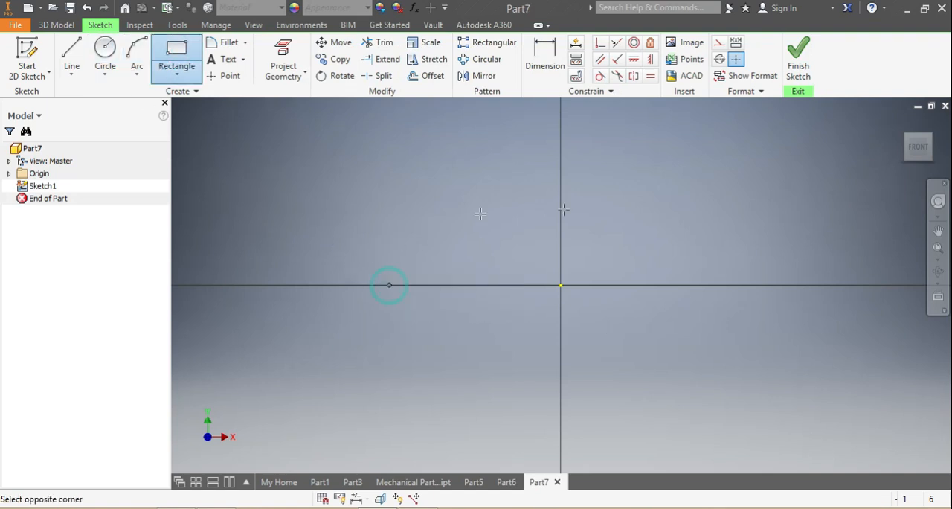
left_click(759, 218)
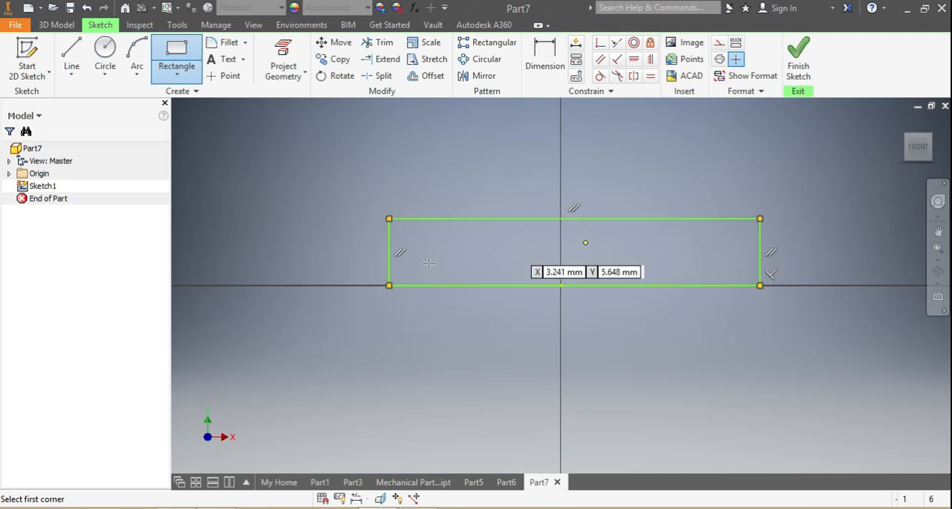
left_click(388, 266)
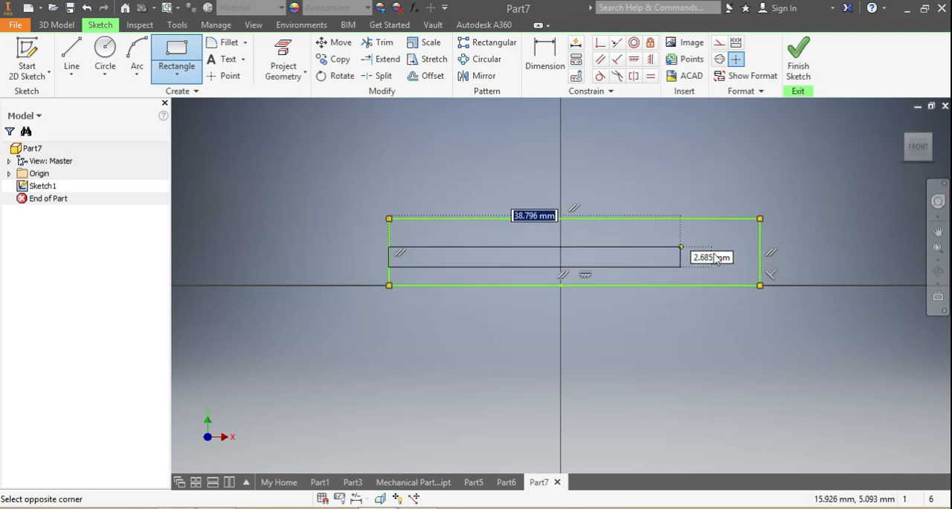
left_click(759, 285)
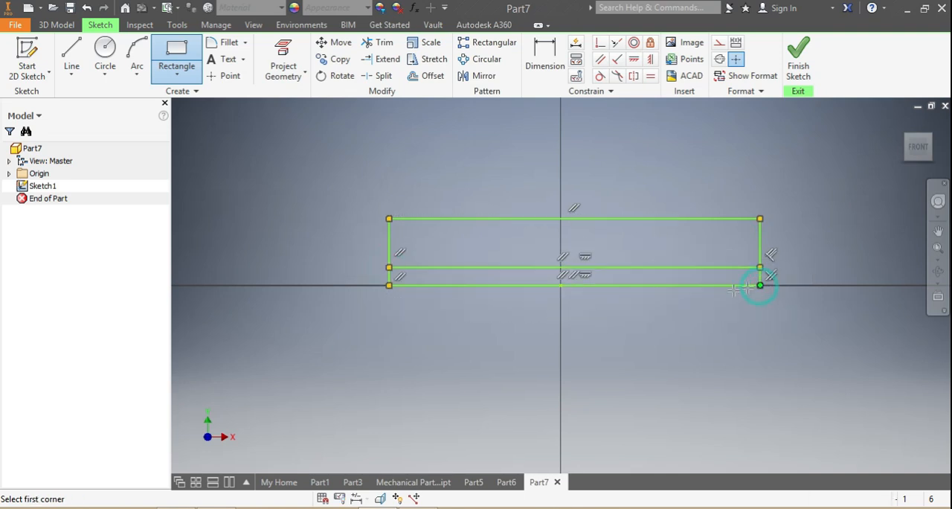
Step: Revolve the larger upper region of the sketch a full turn about the X axis into a hollow cylinder
left_click(64, 26)
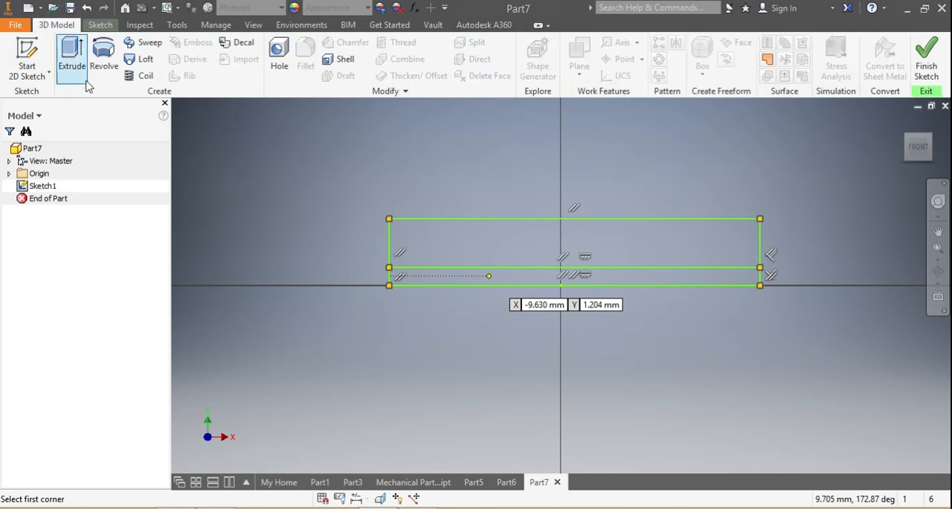
left_click(103, 67)
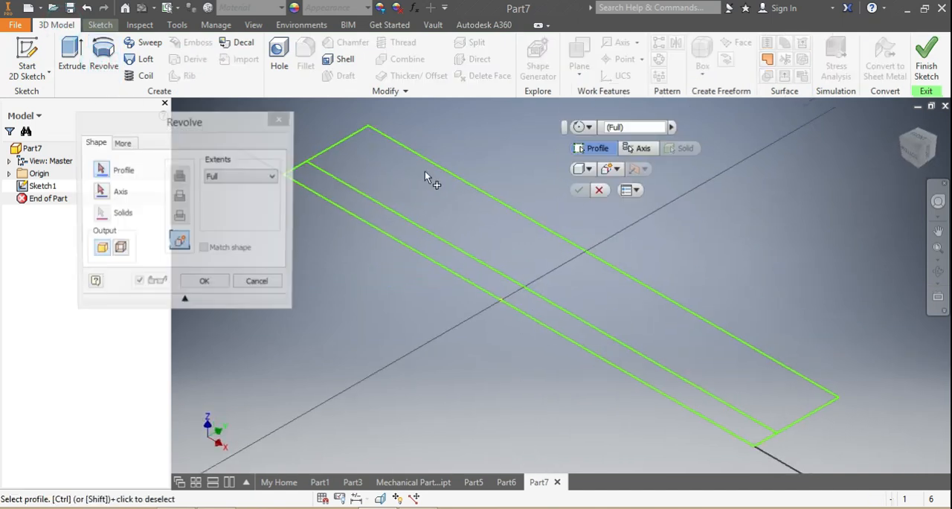
left_click(431, 170)
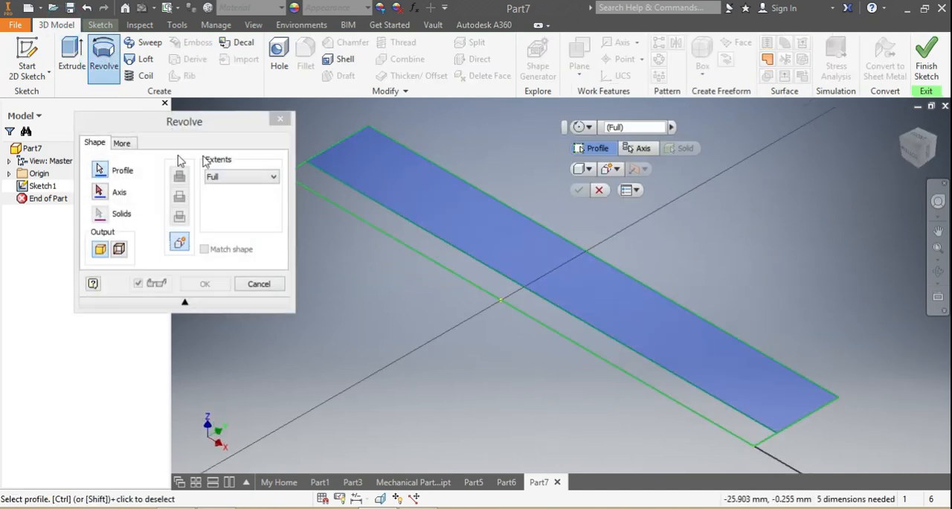
left_click(8, 175)
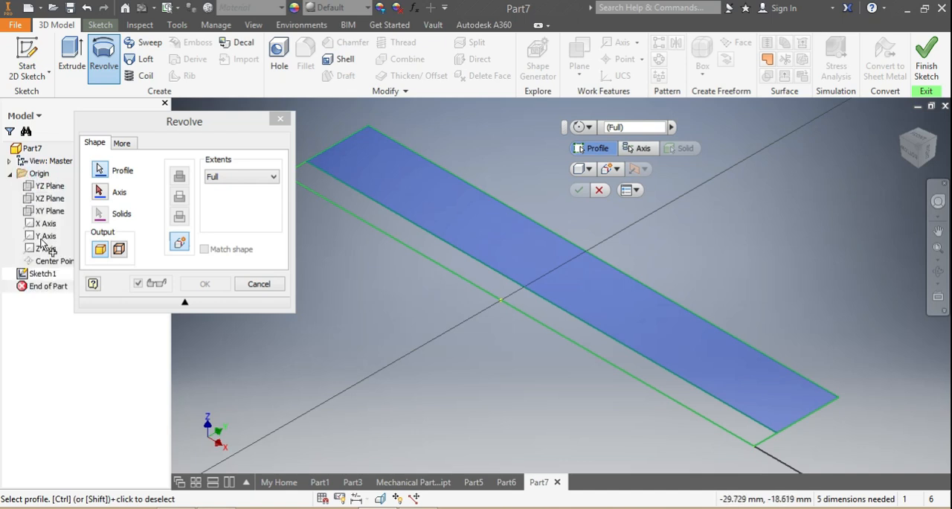
left_click(99, 194)
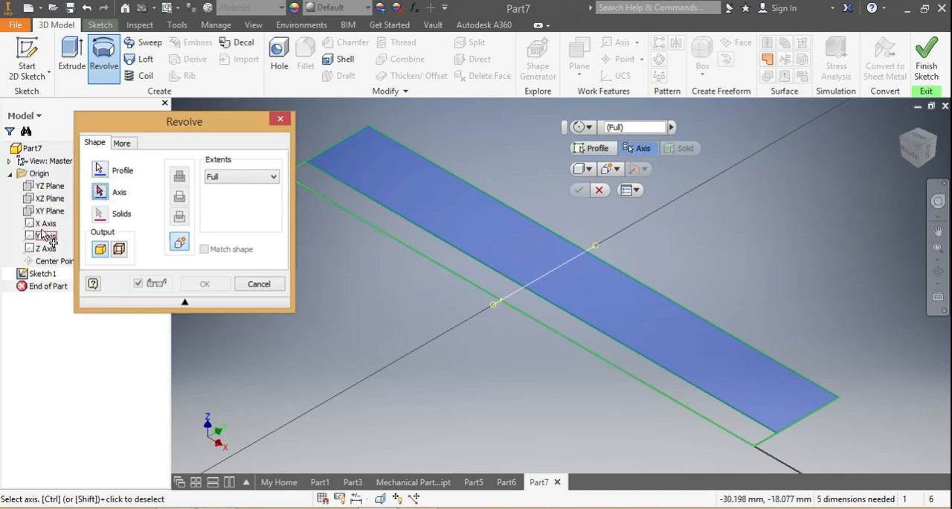
left_click(44, 225)
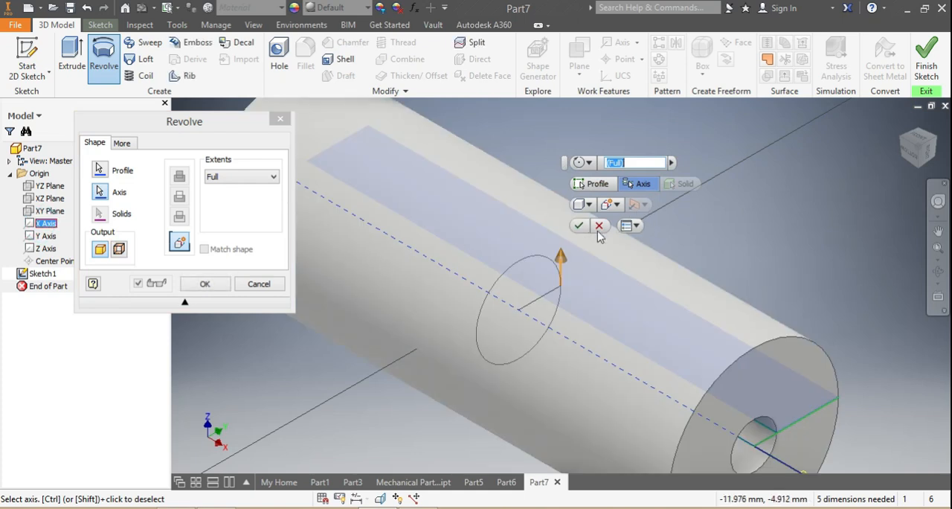
left_click(581, 228)
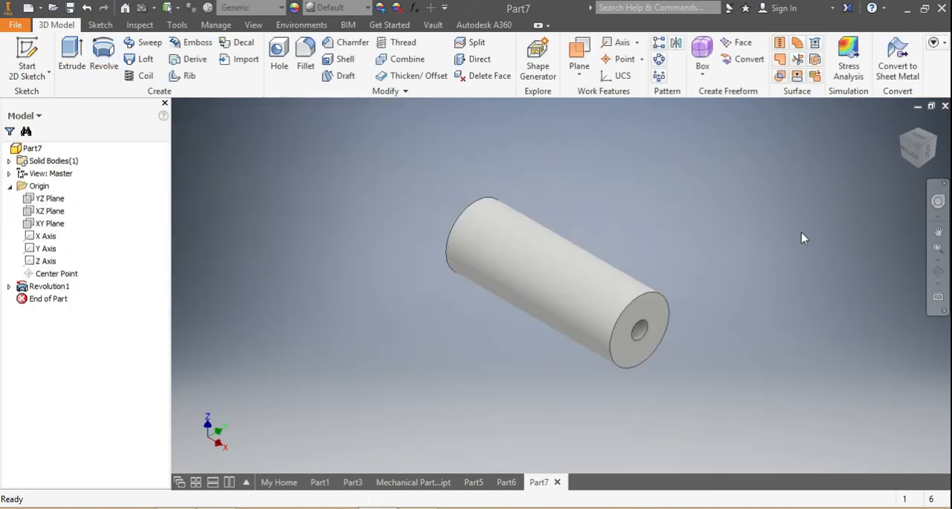
Step: Assign the material Wood (Birch) to the hollow cylinder and view it from other angles
mouse_move(923, 153)
left_mouse_down()
mouse_move(885, 157)
mouse_move(855, 145)
mouse_move(759, 164)
mouse_move(841, 186)
mouse_move(844, 141)
mouse_move(897, 108)
mouse_move(830, 138)
left_mouse_up()
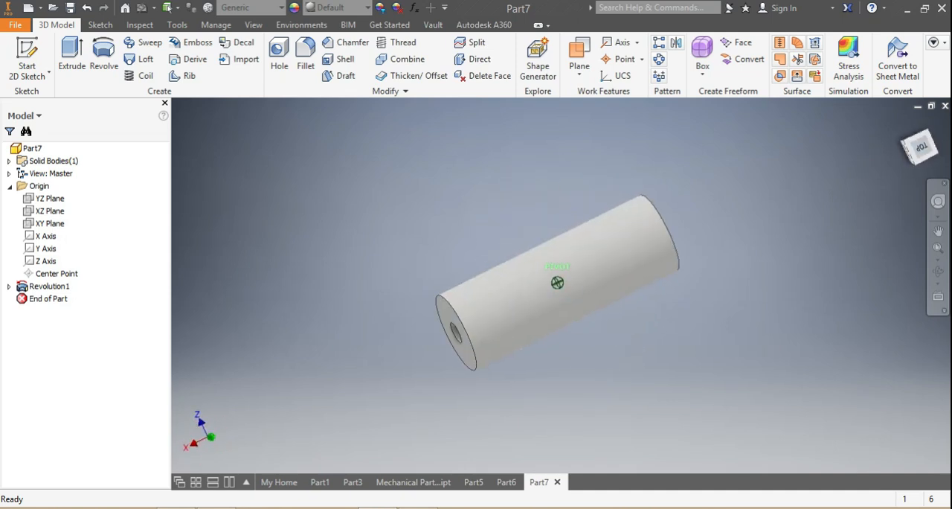
left_click(281, 14)
scroll(286, 250, "down", 7)
scroll(286, 250, "down", 5)
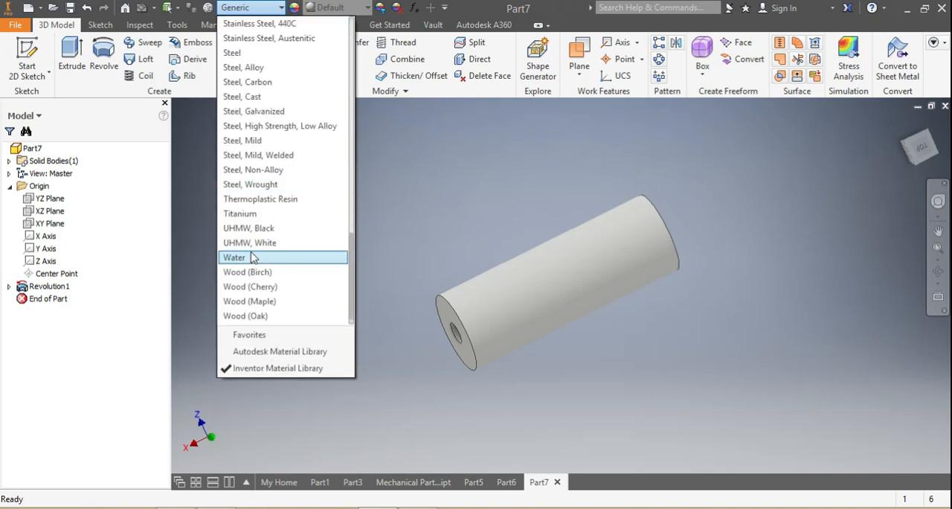
left_click(247, 271)
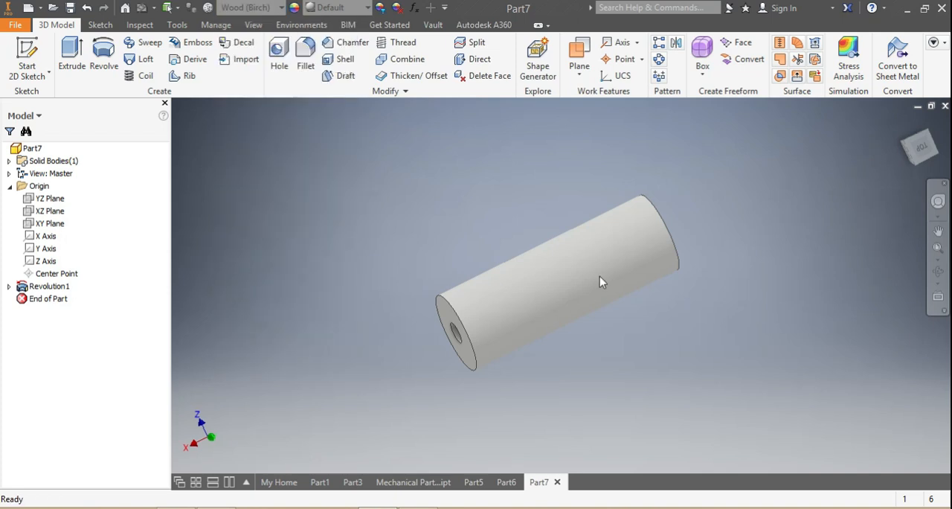
mouse_move(925, 154)
left_mouse_down()
mouse_move(919, 192)
mouse_move(906, 160)
mouse_move(922, 182)
mouse_move(914, 165)
mouse_move(921, 149)
mouse_move(909, 156)
mouse_move(920, 168)
mouse_move(920, 149)
mouse_move(908, 166)
left_mouse_up()
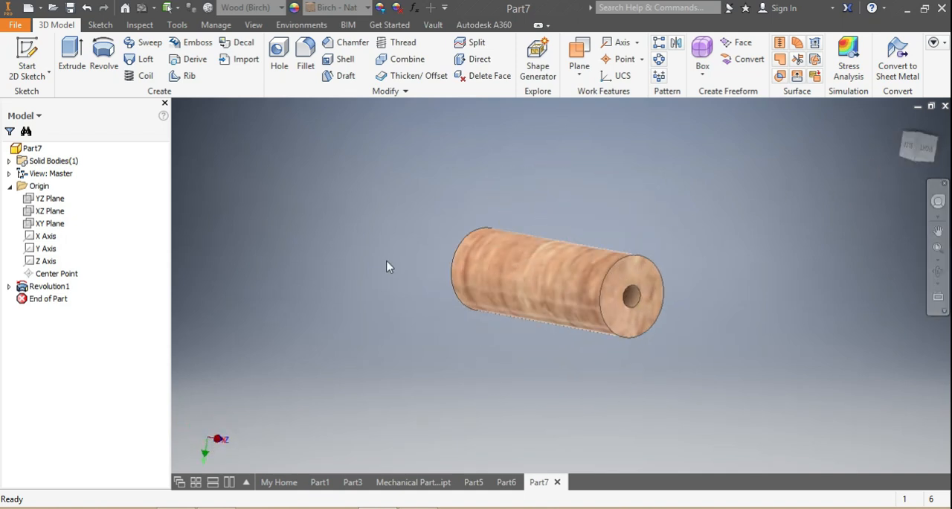